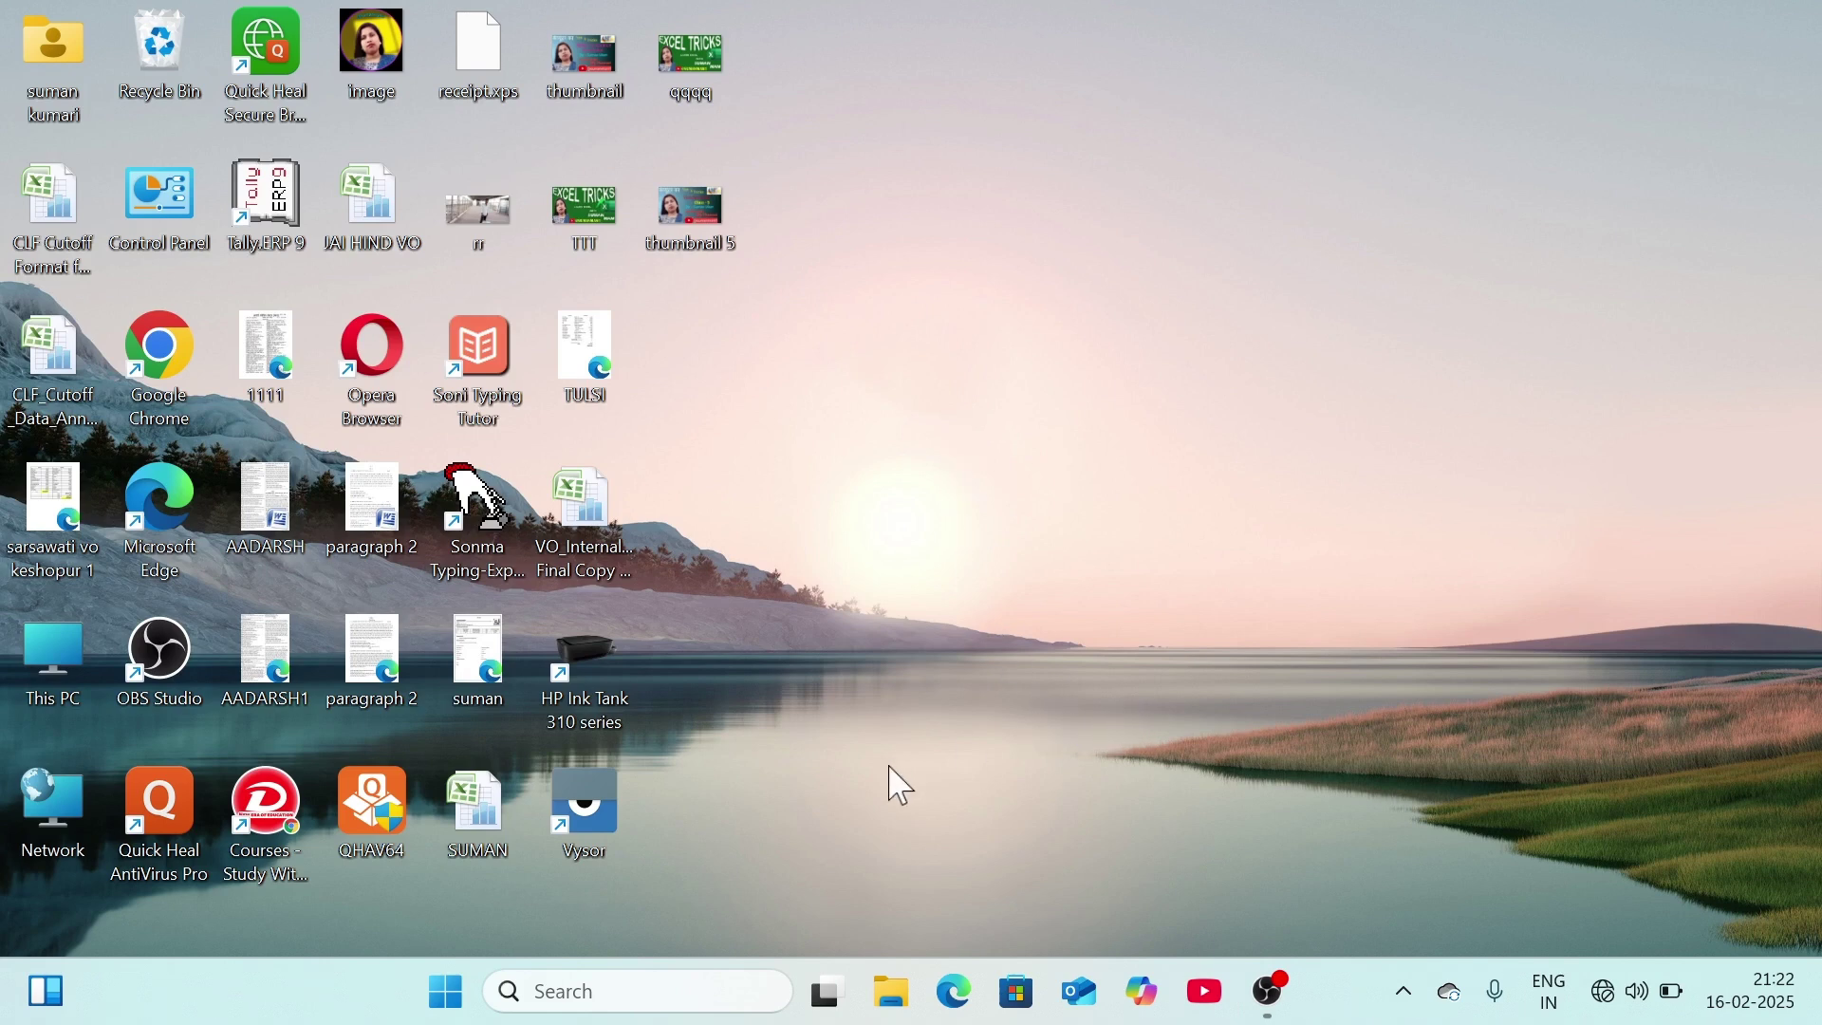
Step: Open the SUMAN workbook from the desktop and add a new blank worksheet to it
{"action": "right_click", "coordinate": [488, 818]}
{"action": "left_click", "coordinate": [642, 224]}
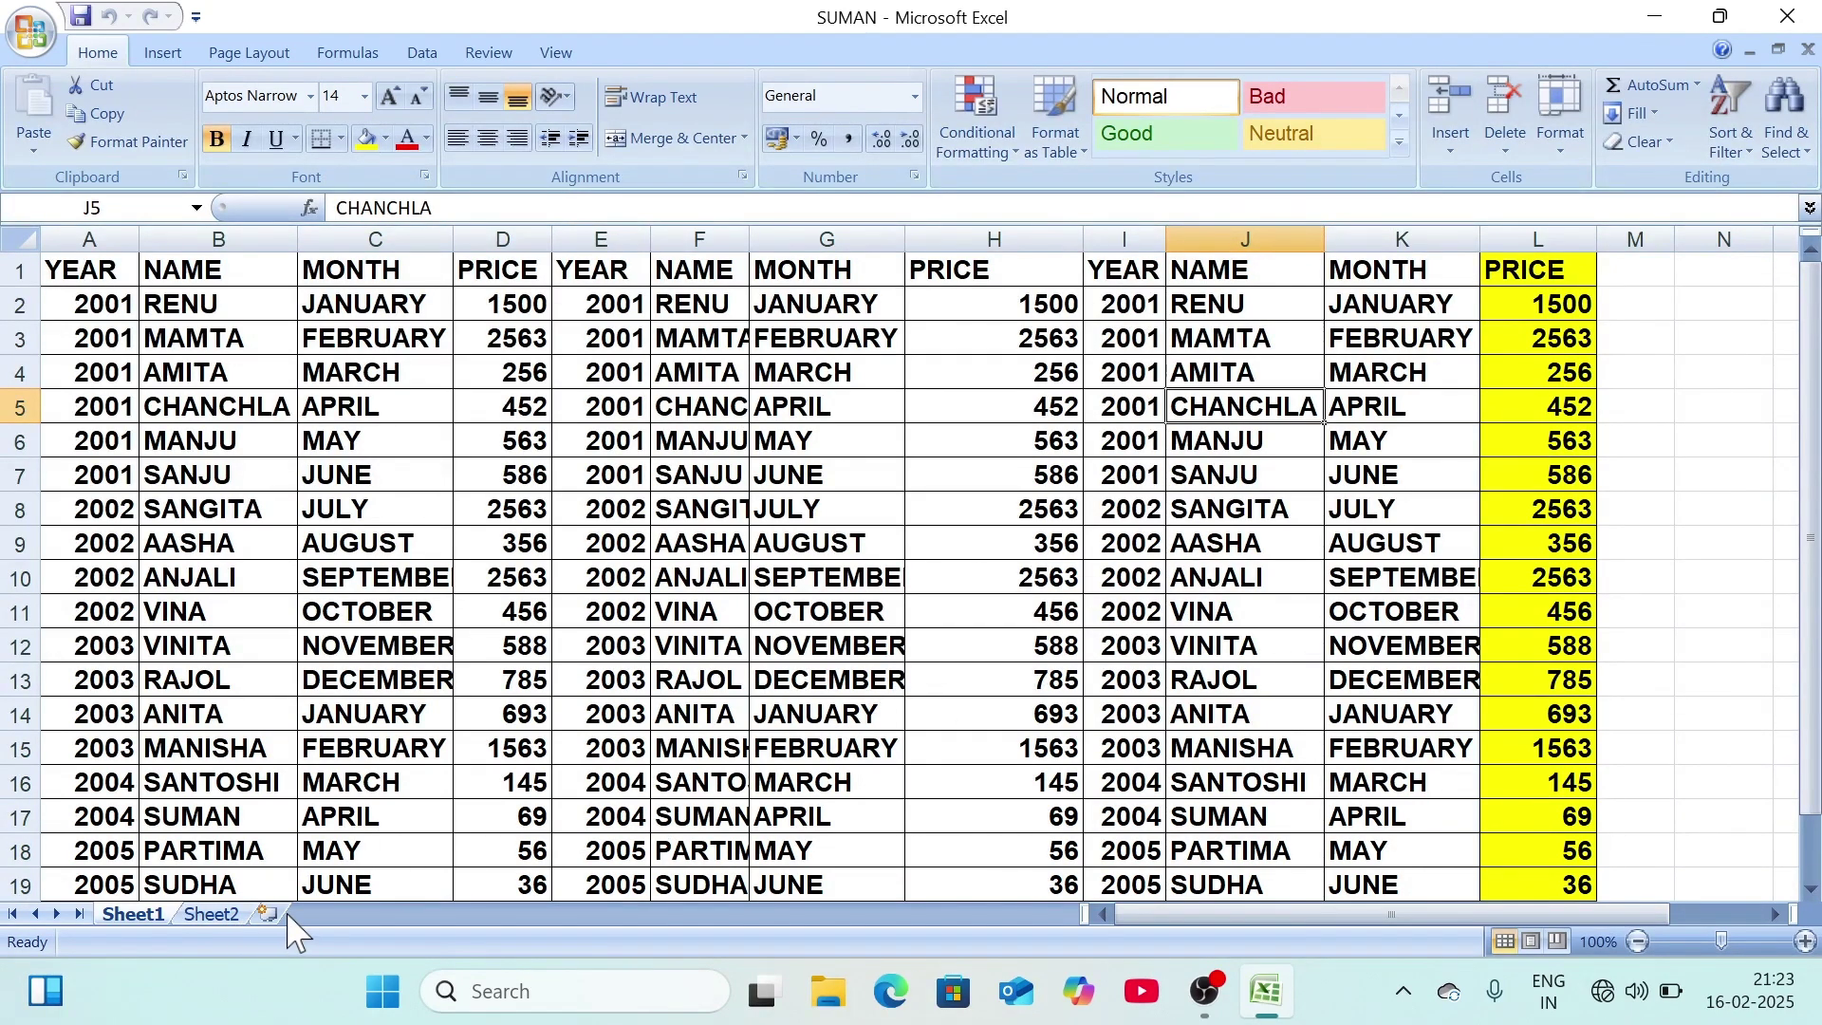
{"action": "left_click", "coordinate": [270, 914]}
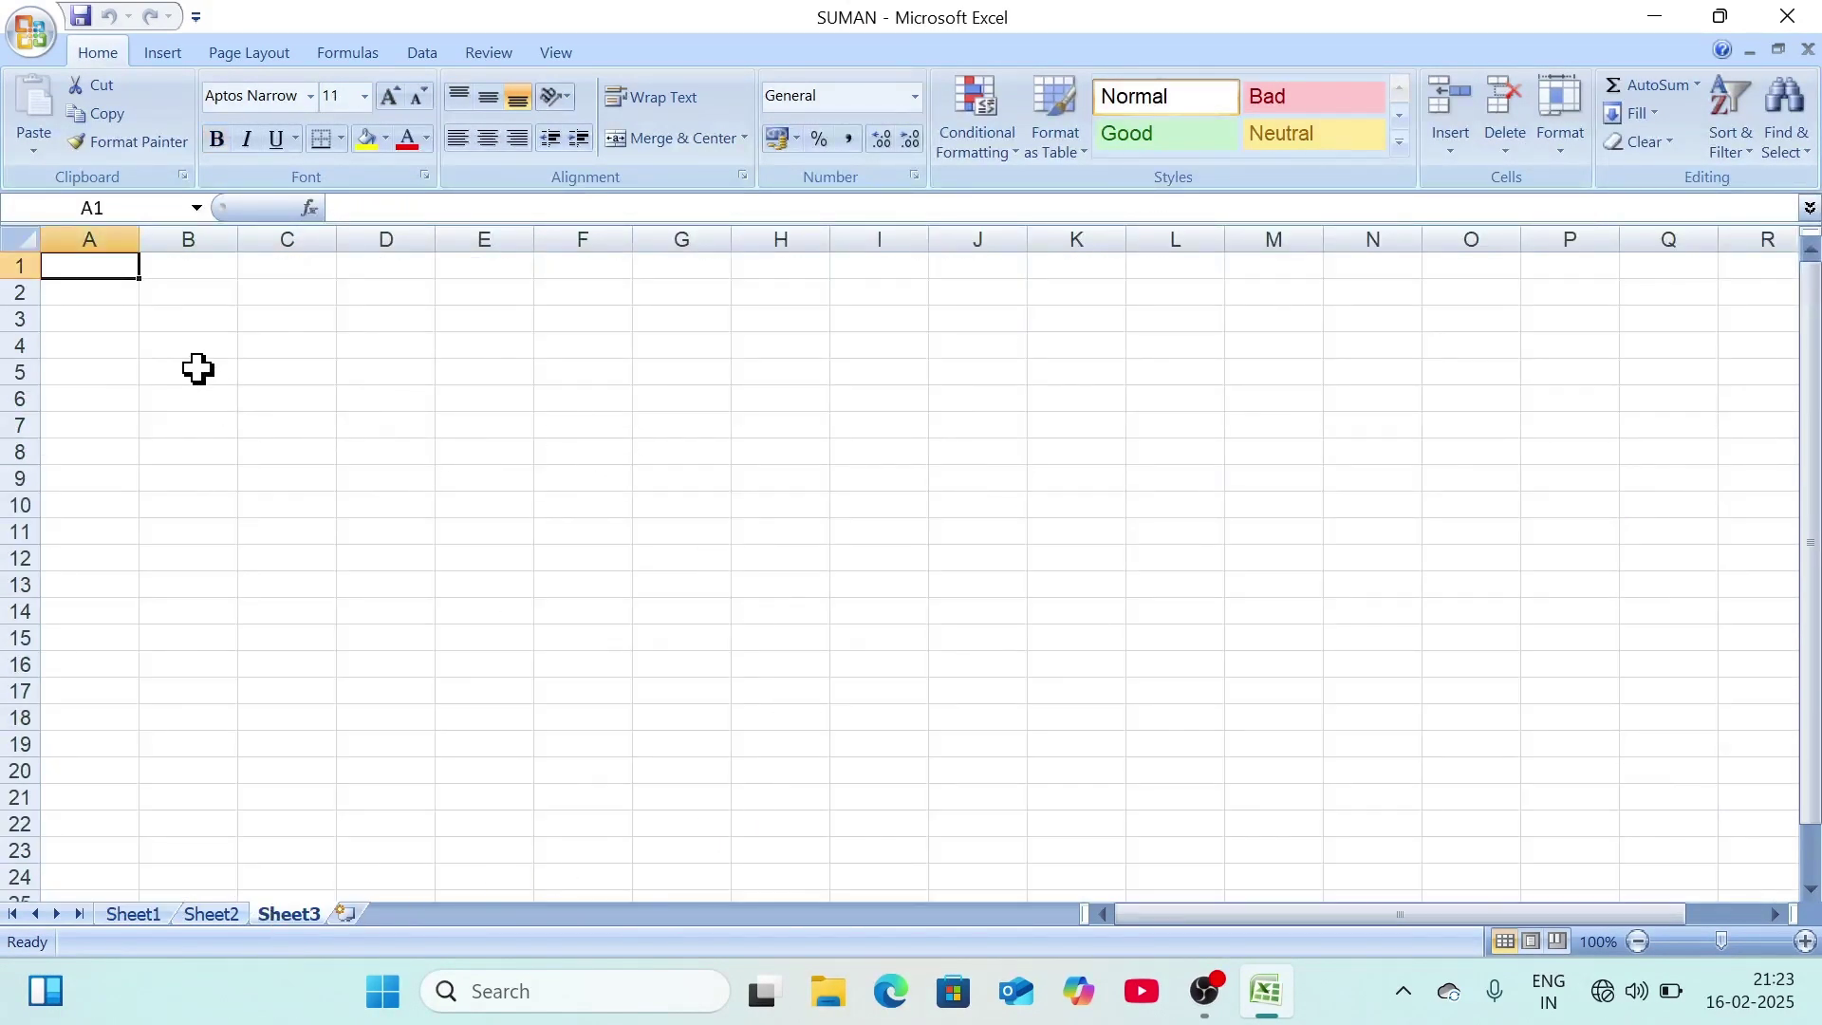
Step: Enter the column headers si.no, name and gender in cells A1 to C1 of the new sheet
{"action": "left_click", "coordinate": [200, 297]}
{"action": "left_click", "coordinate": [105, 273]}
{"action": "type", "text": "s"}
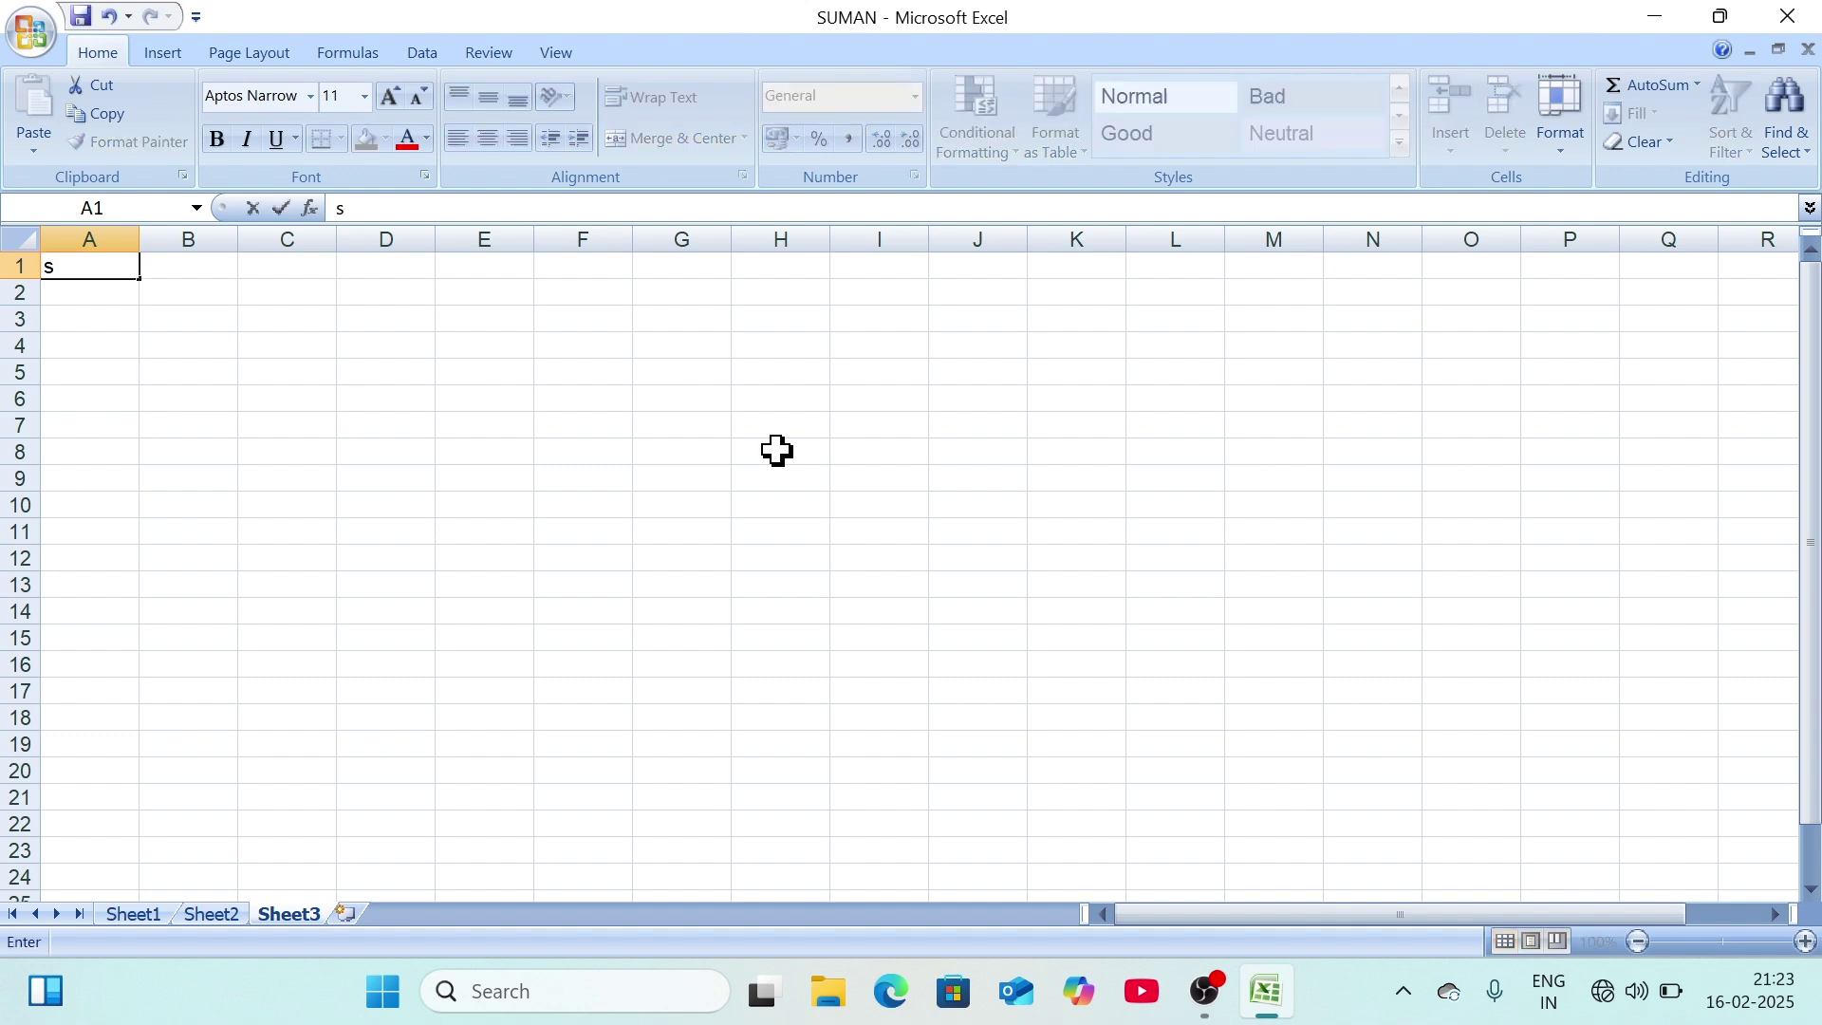
{"action": "type", "text": "i.no"}
{"action": "key", "text": "Tab"}
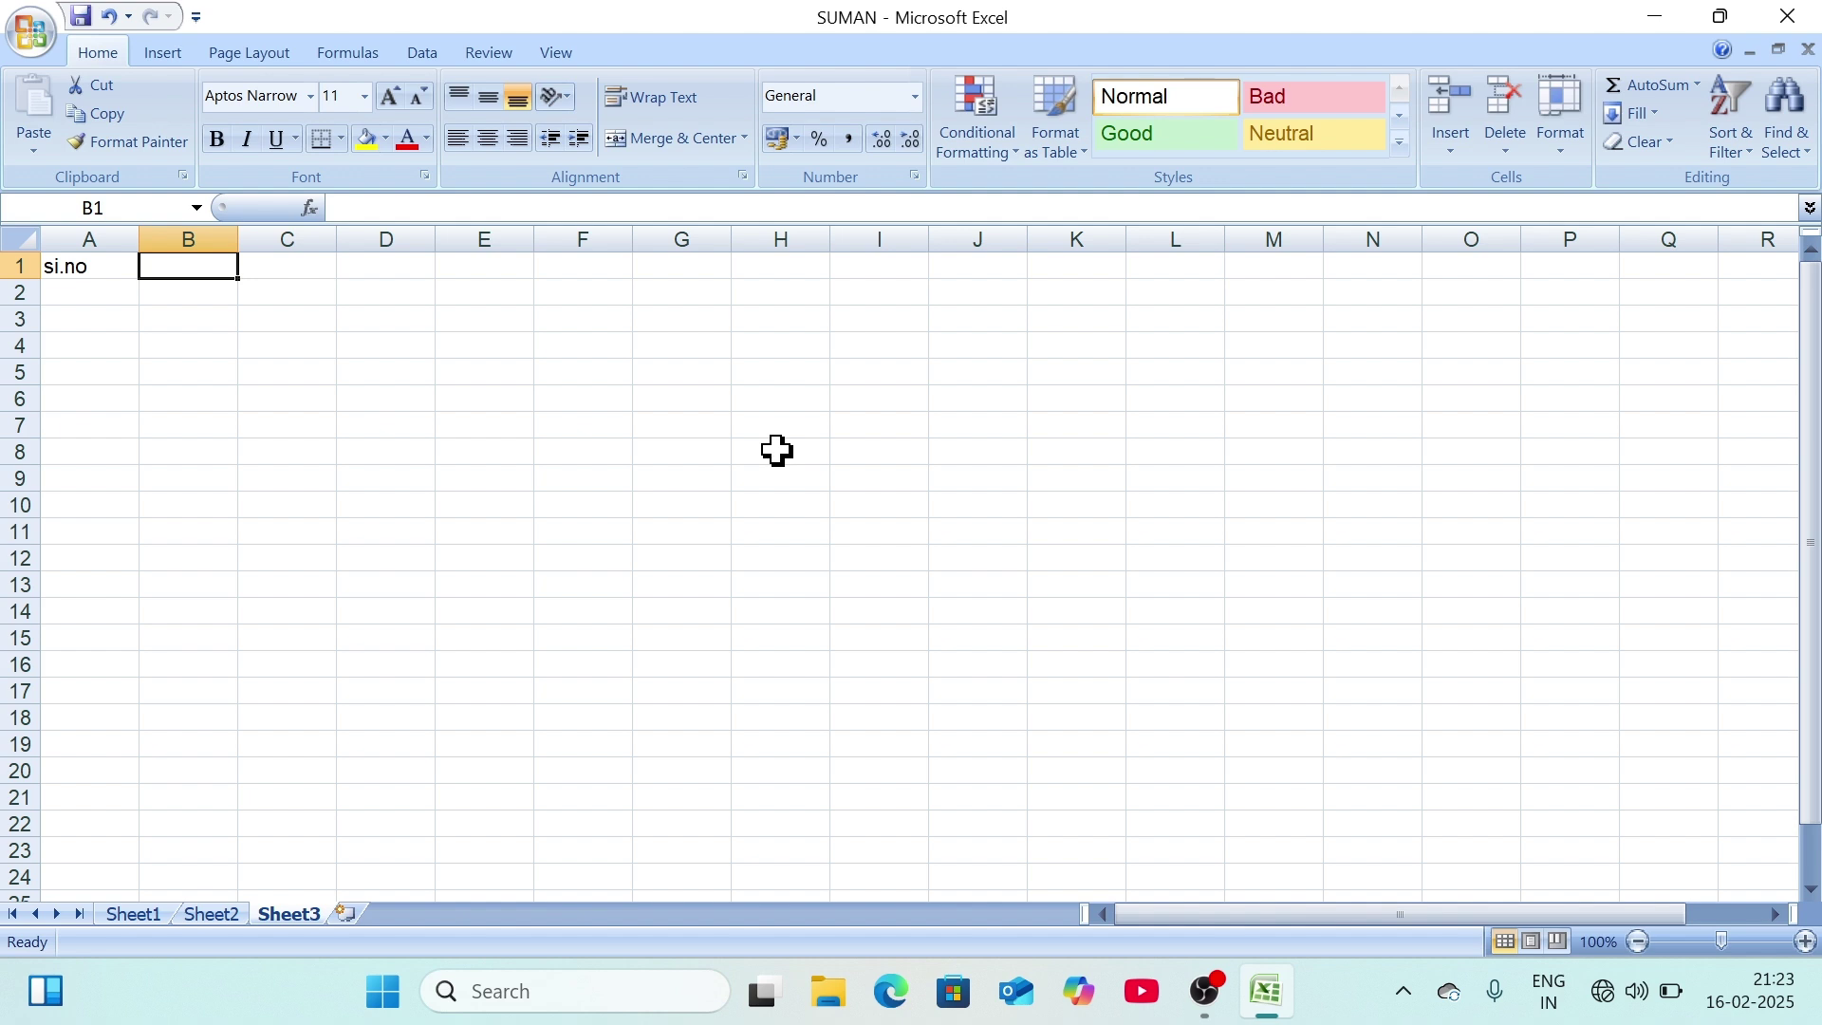
{"action": "type", "text": "name"}
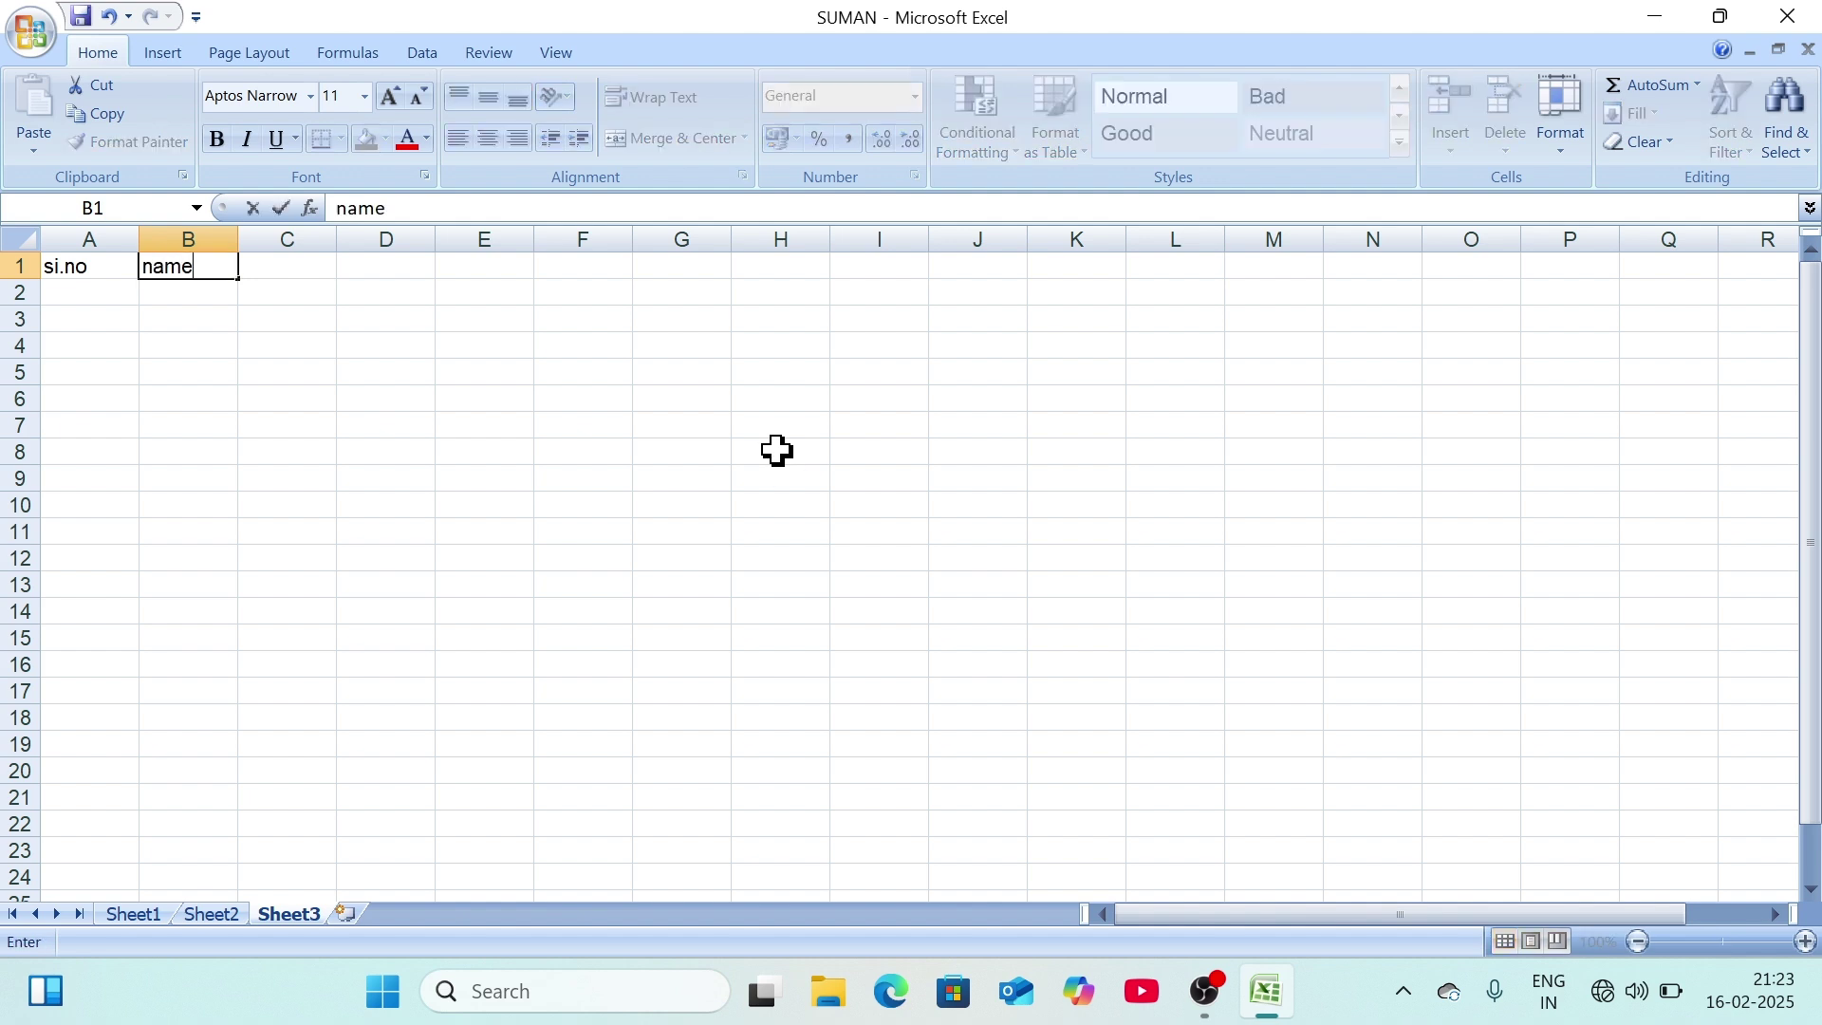
{"action": "key", "text": "Tab"}
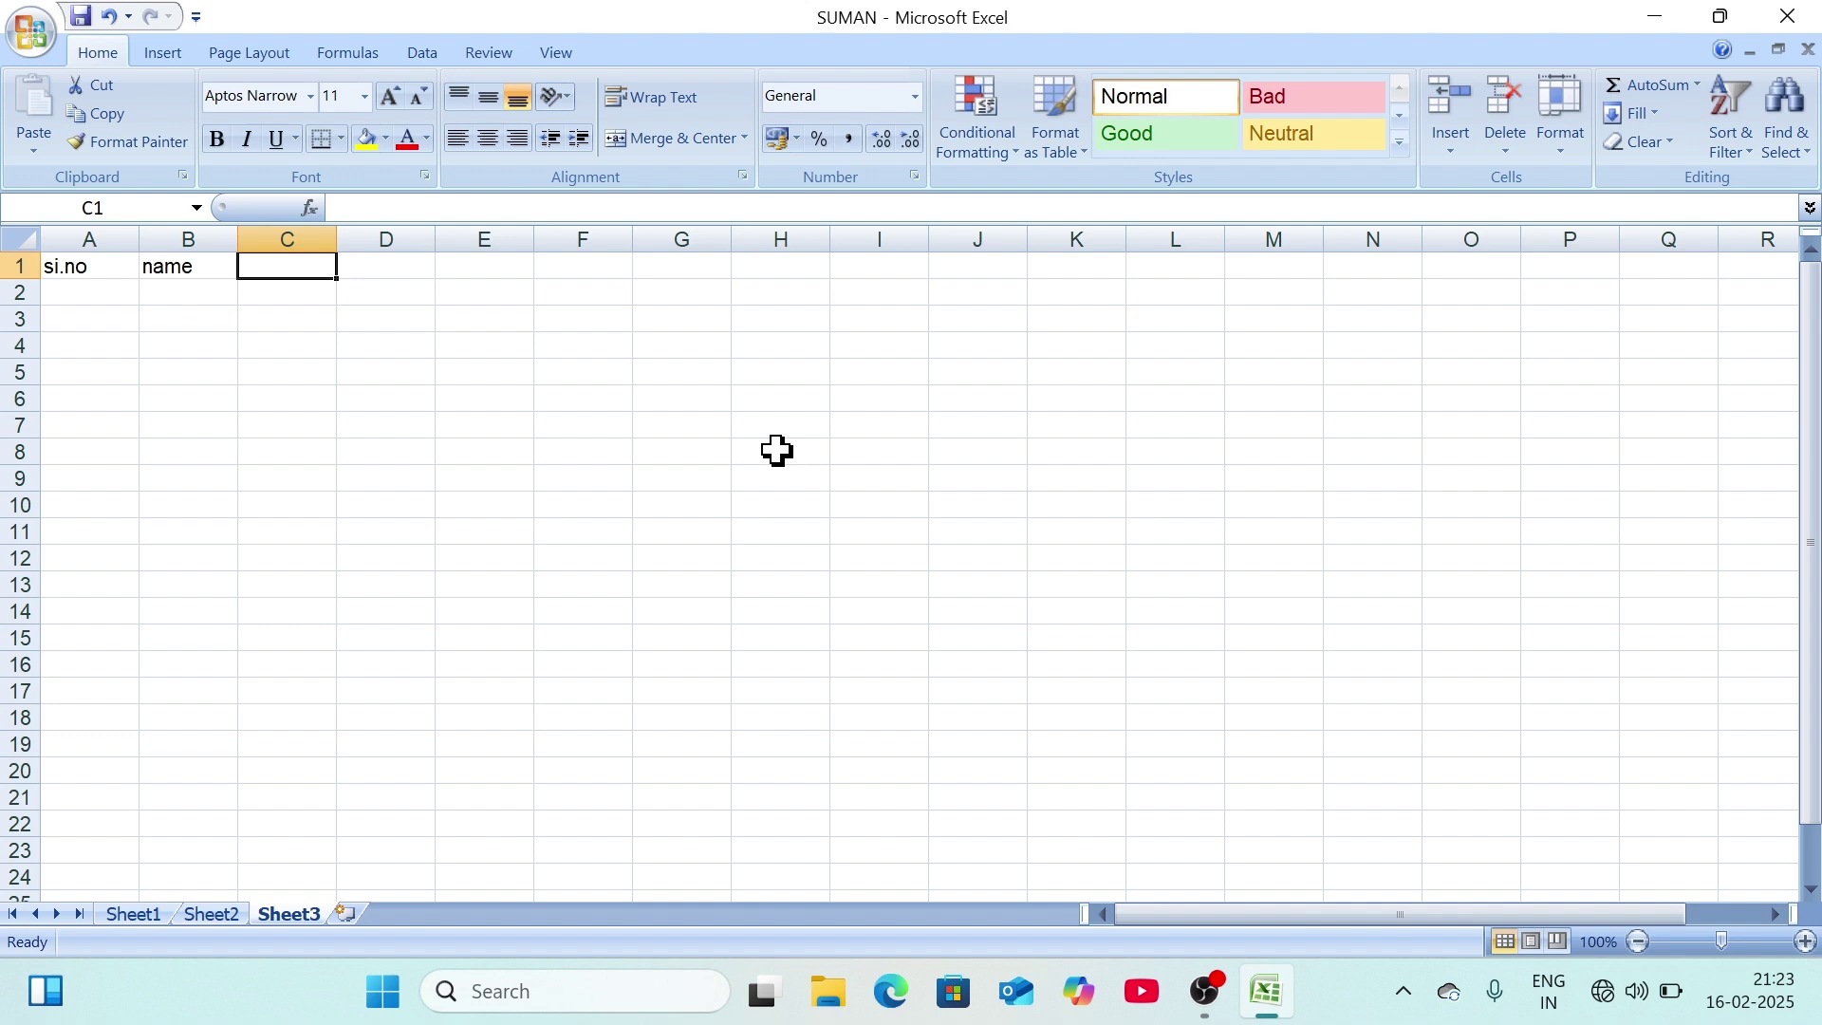
{"action": "type", "text": "gender"}
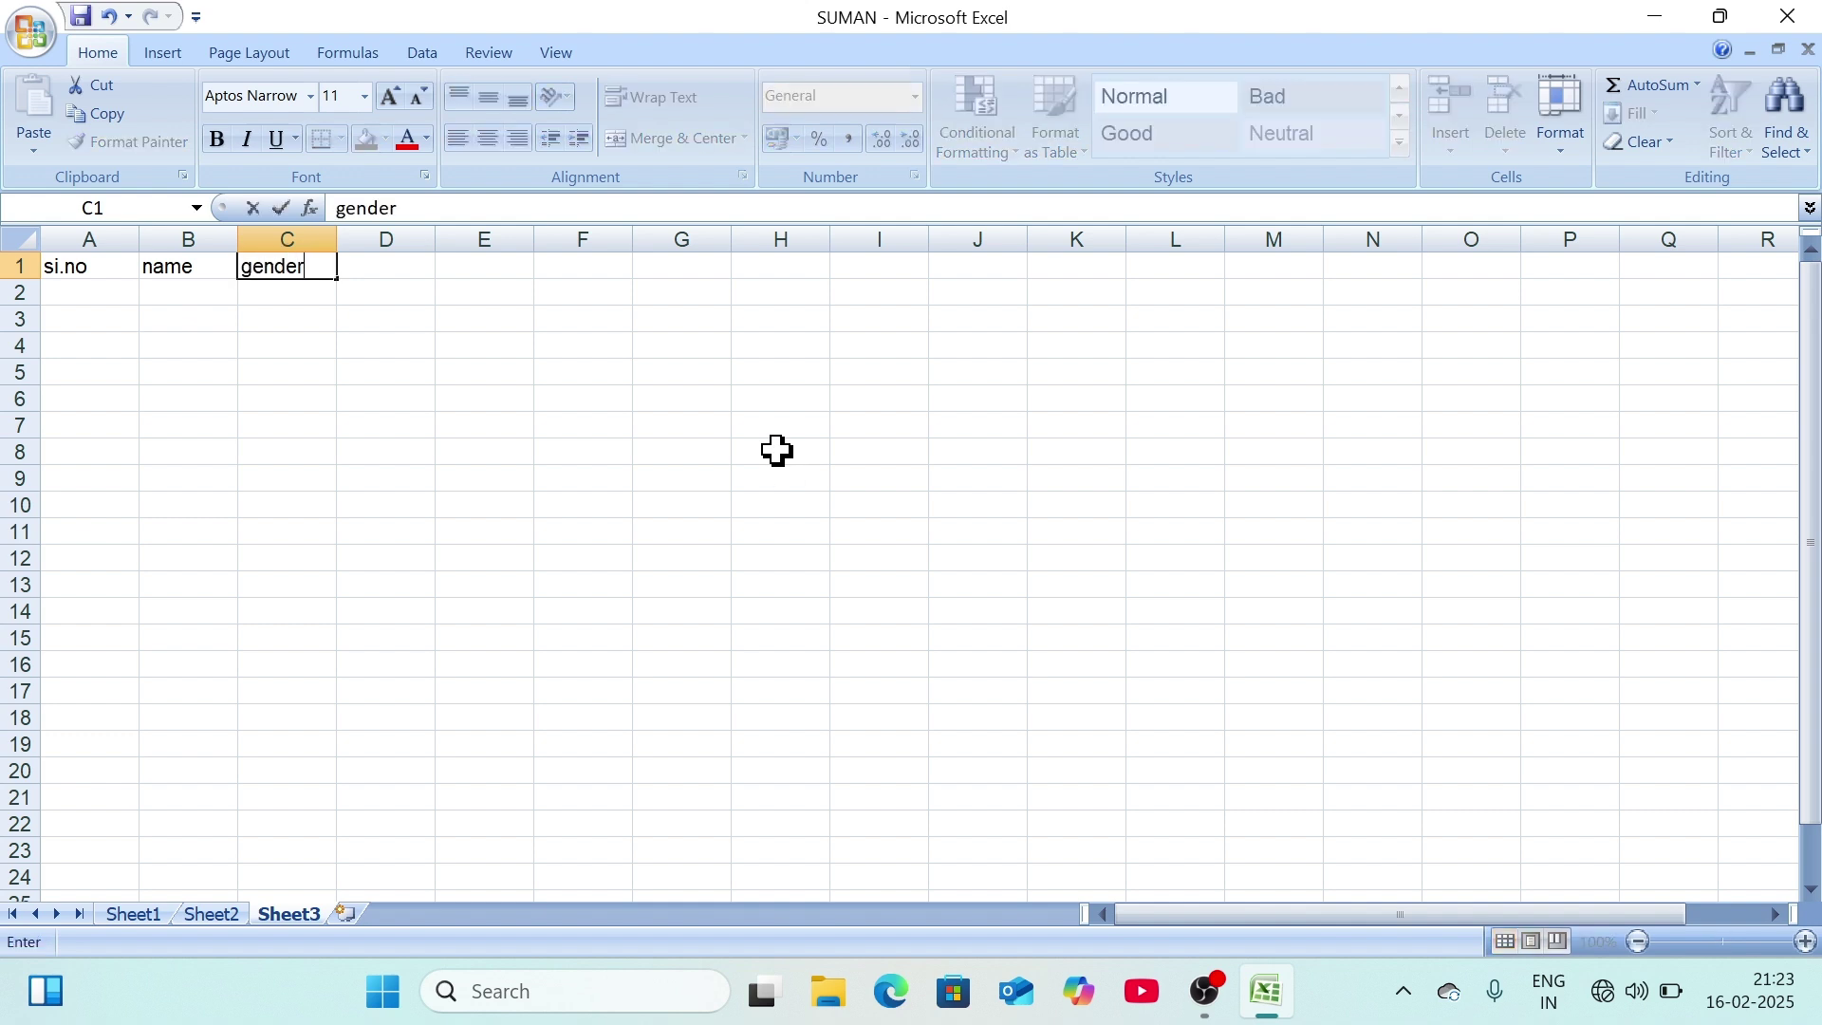
{"action": "key", "text": "Tab"}
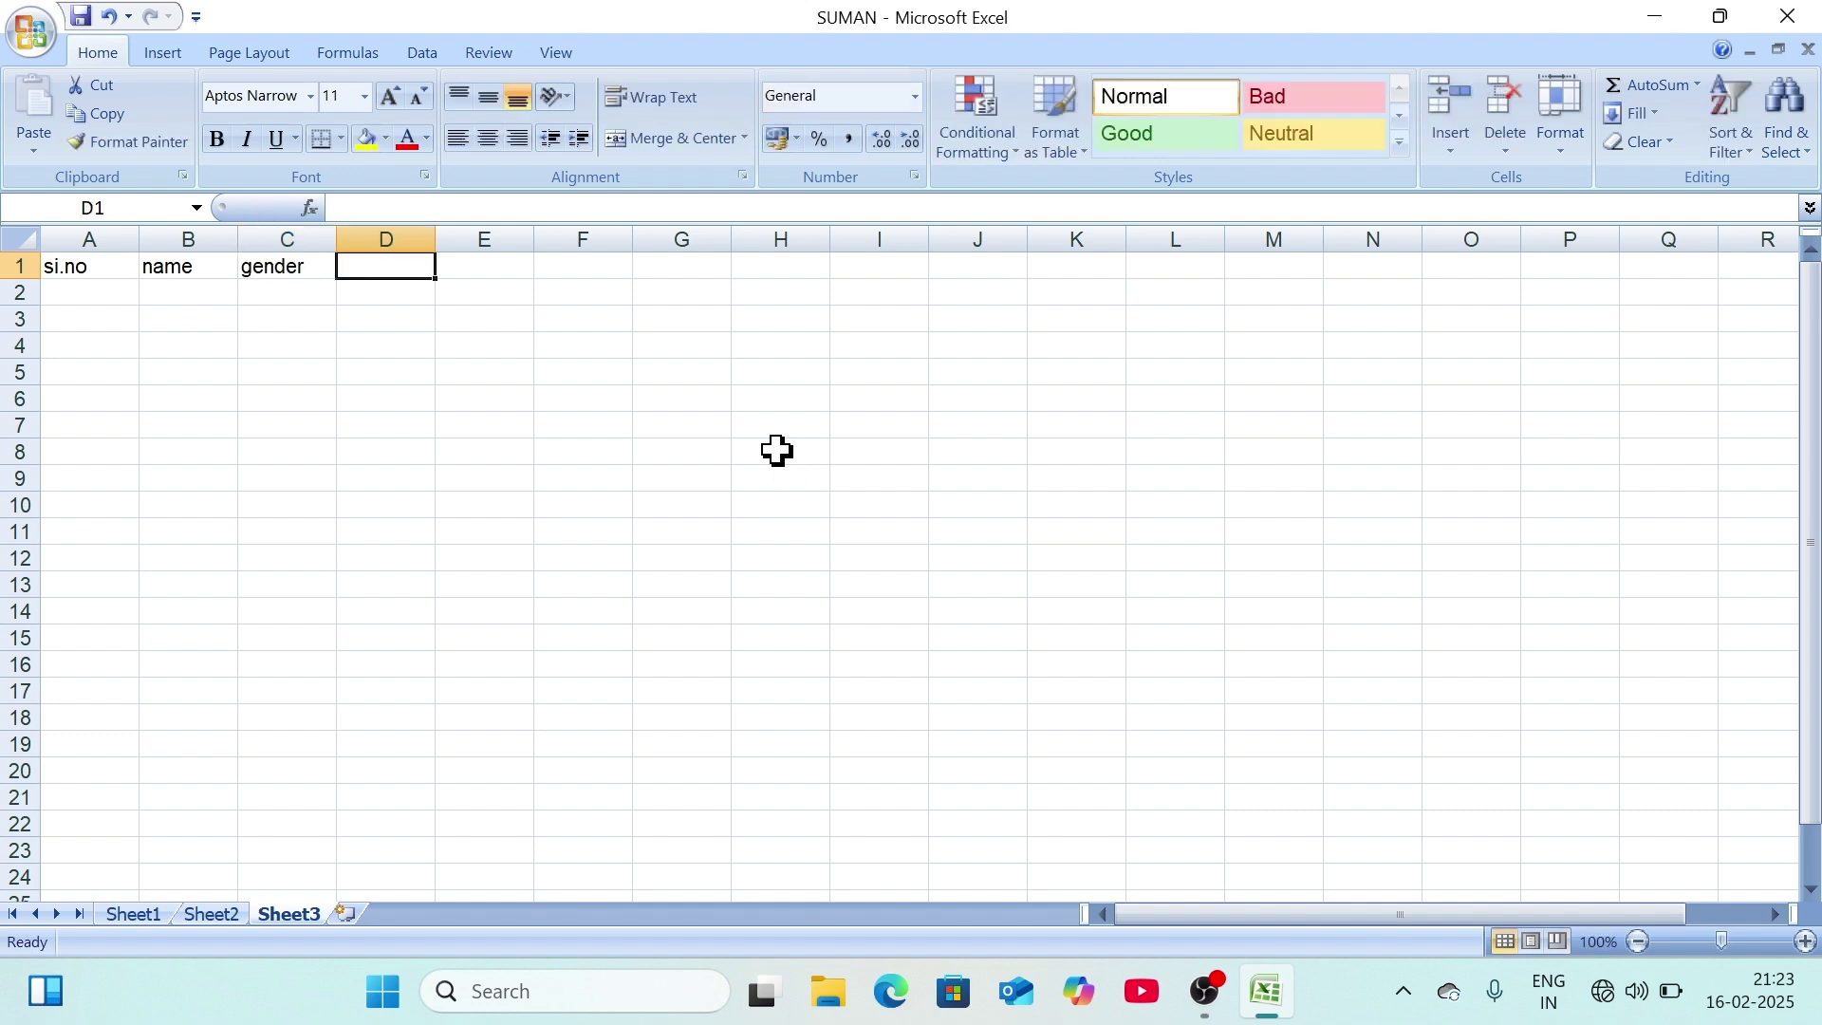
Step: Continue the header row with age, city and hobbies in cells D1 to F1
{"action": "type", "text": "age"}
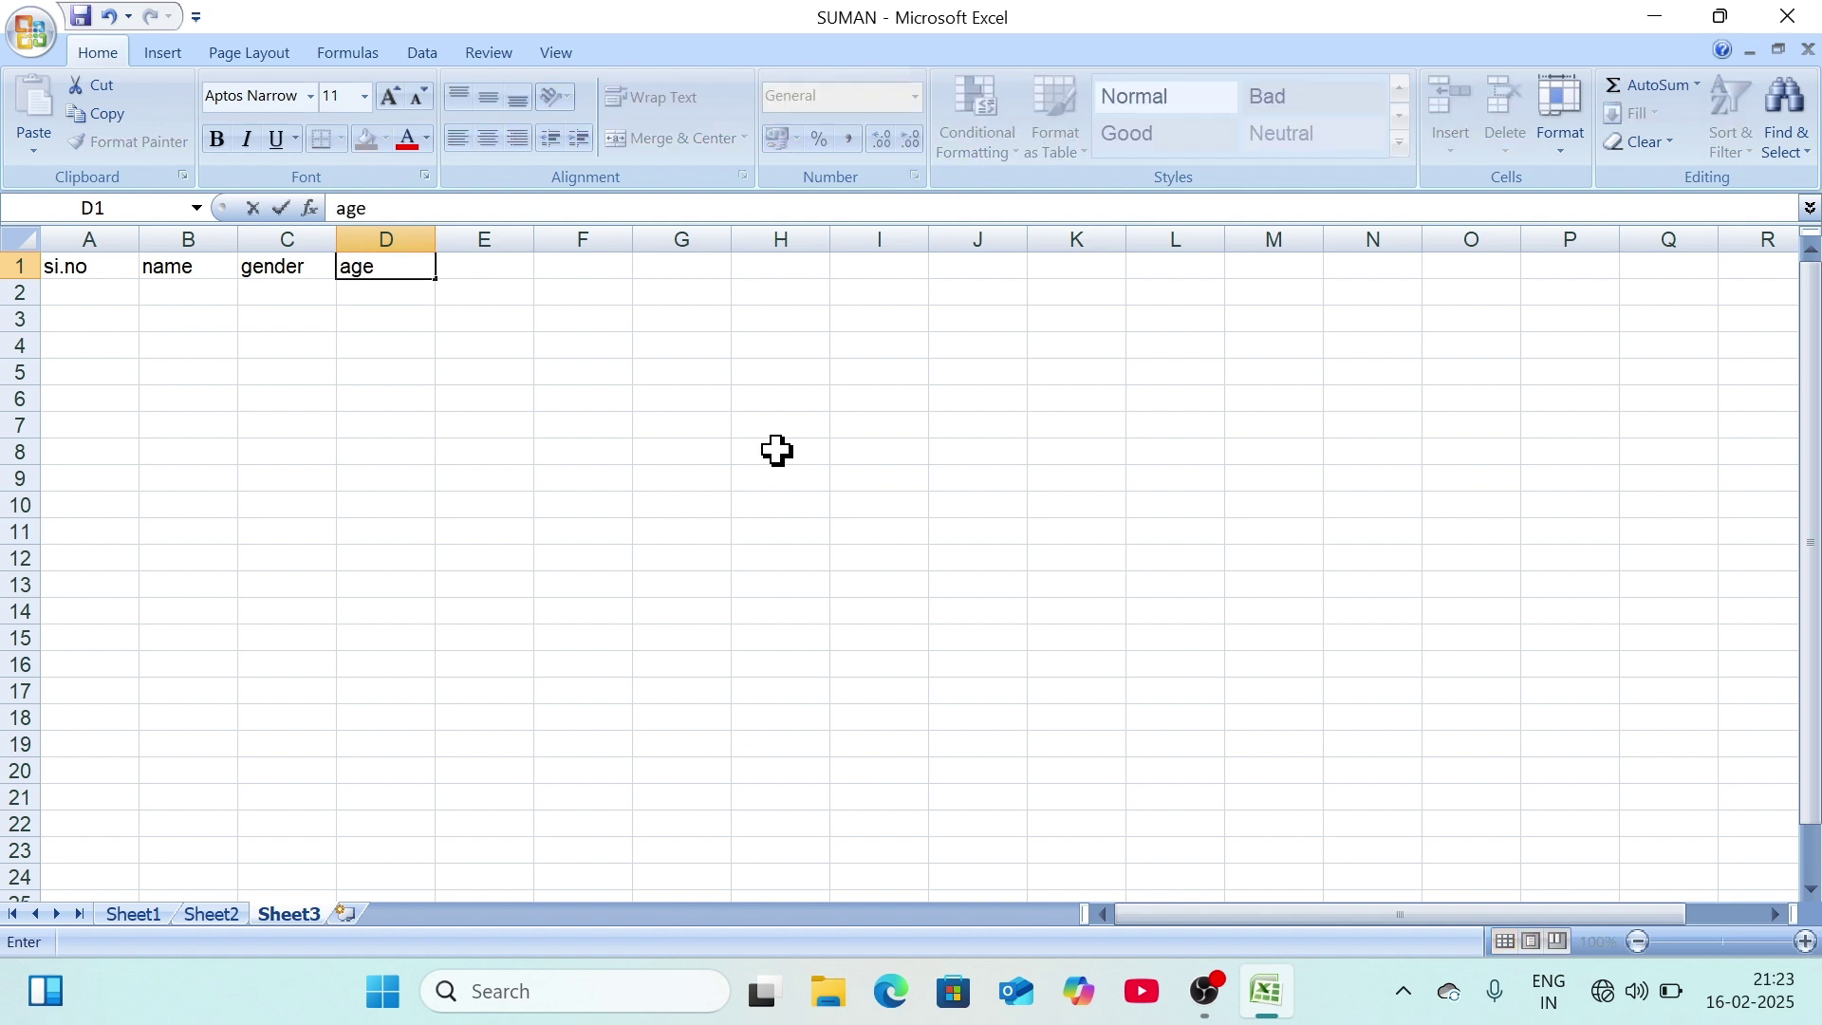
{"action": "key", "text": "Tab"}
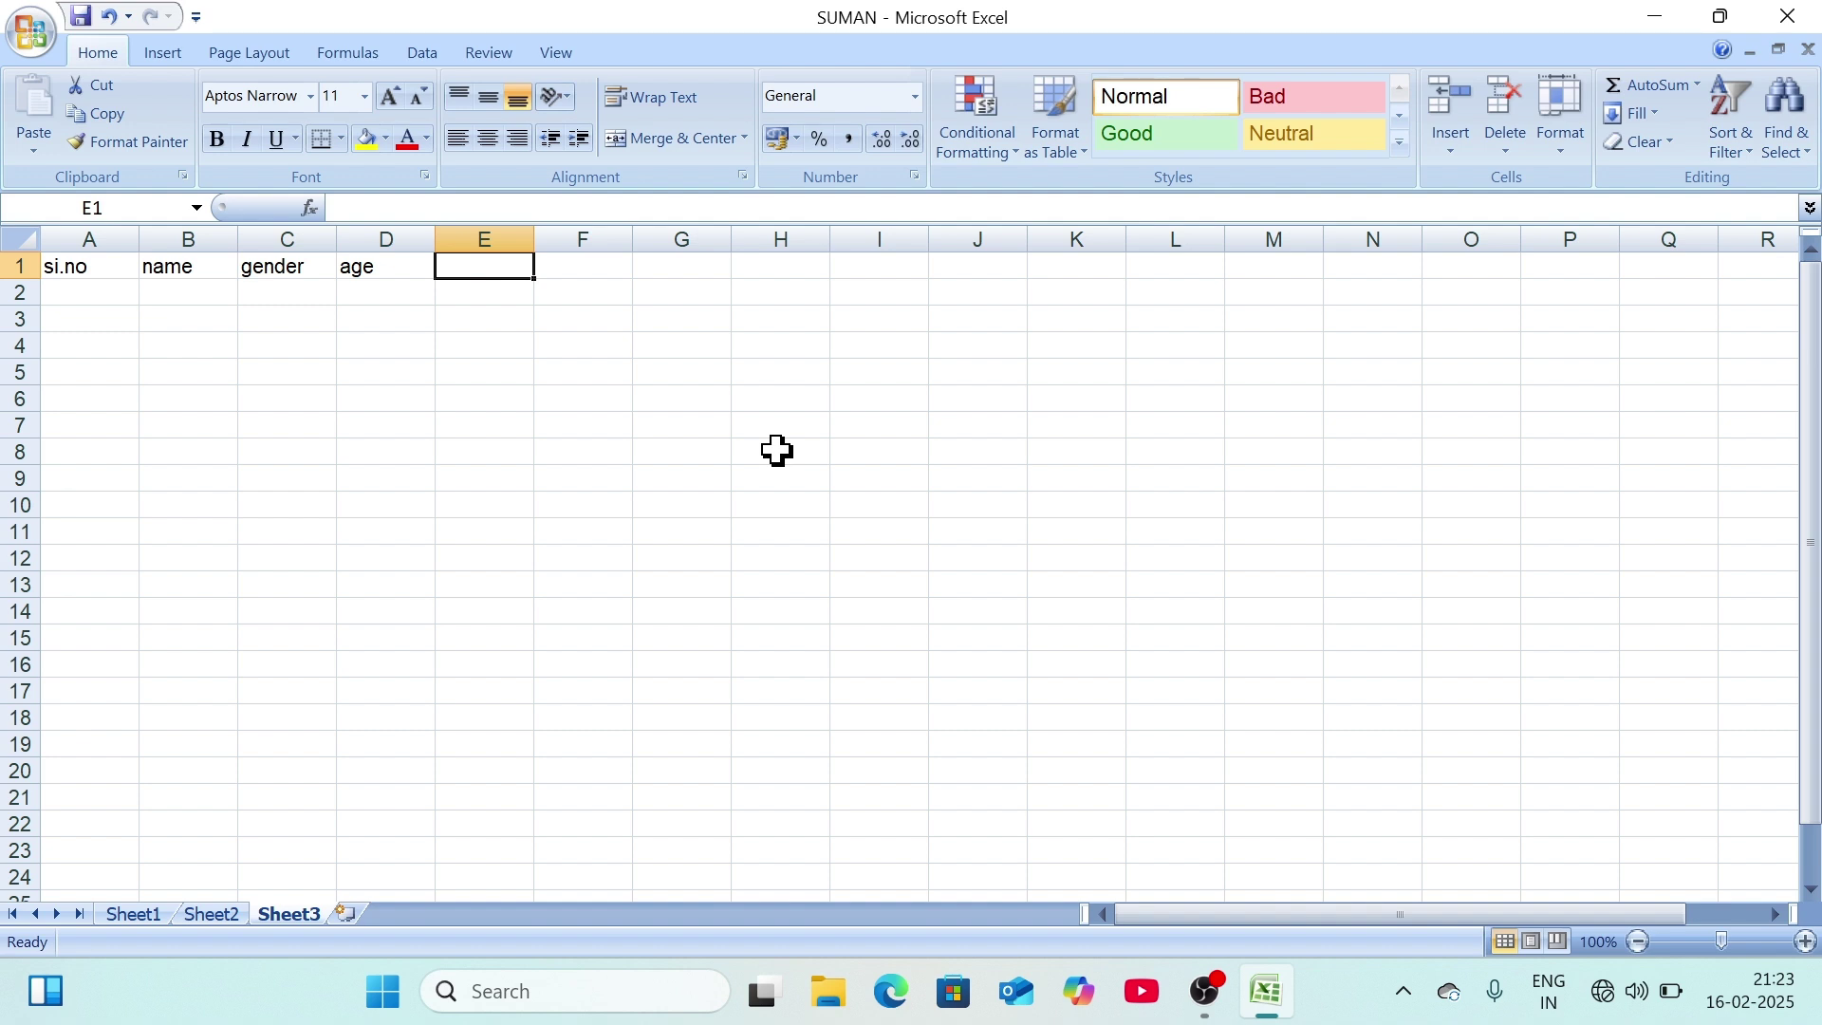
{"action": "type", "text": "city"}
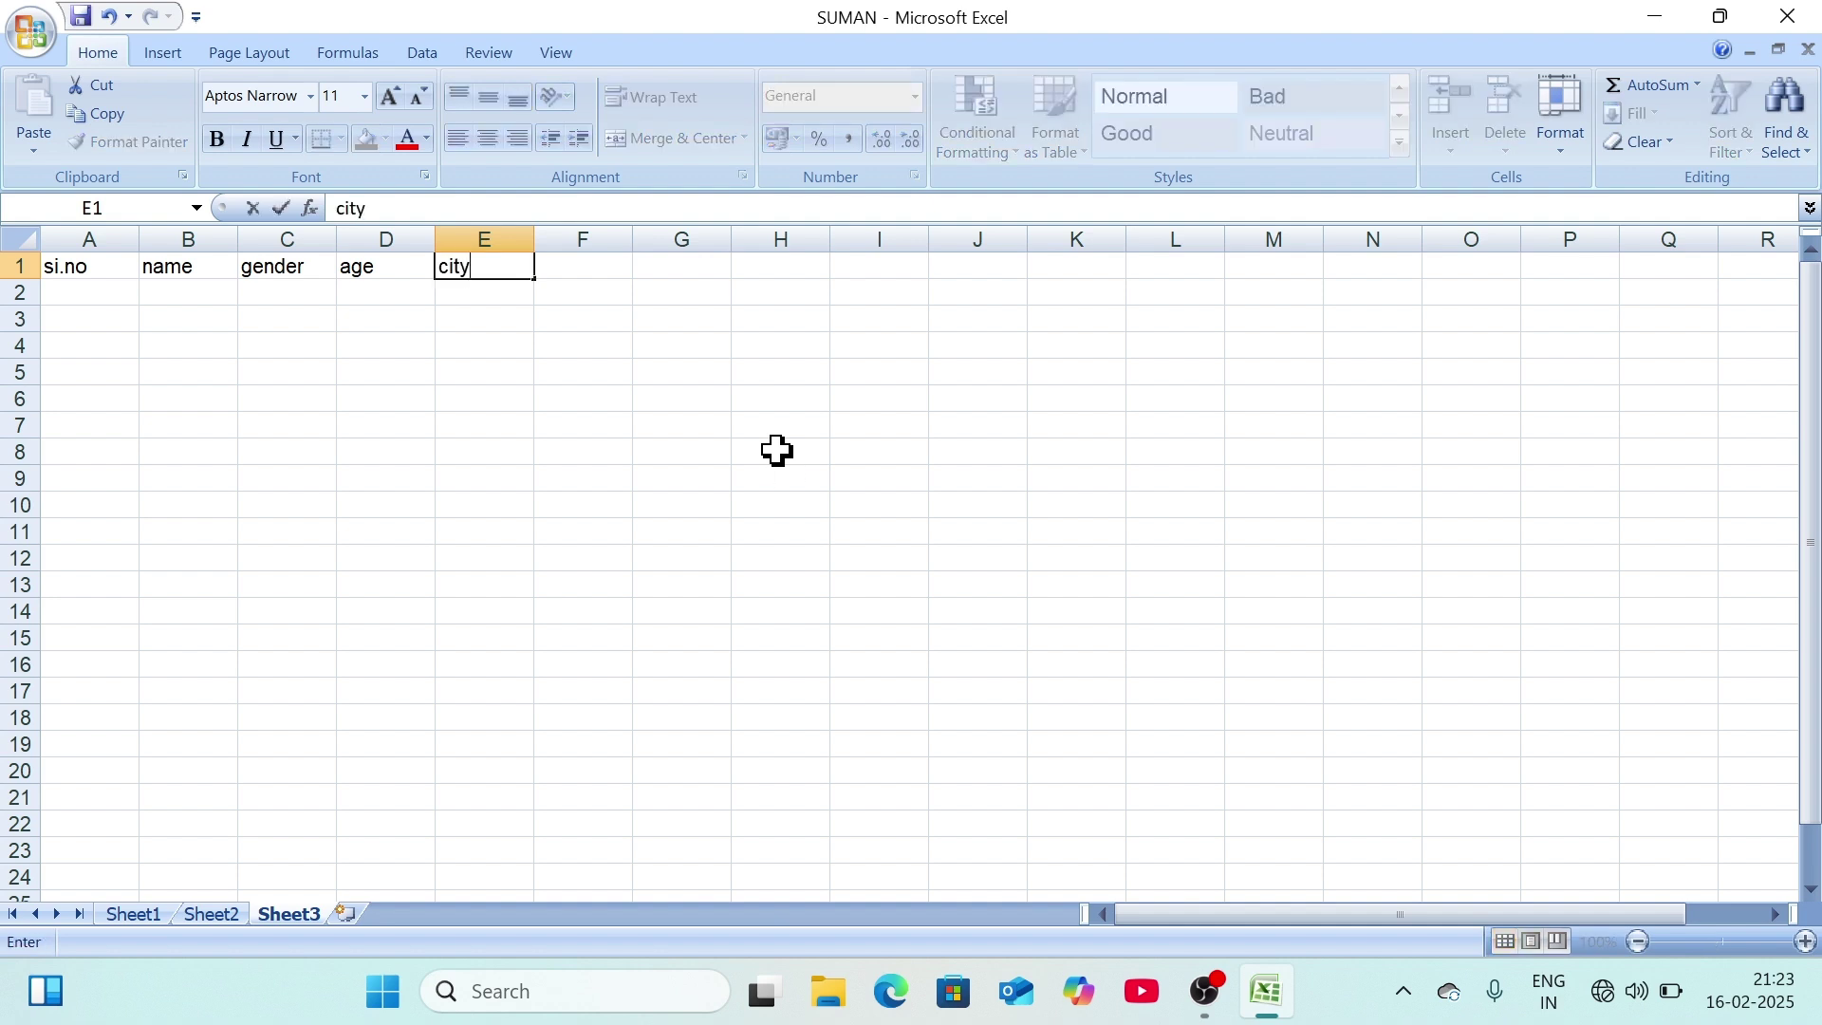
{"action": "key", "text": "Tab"}
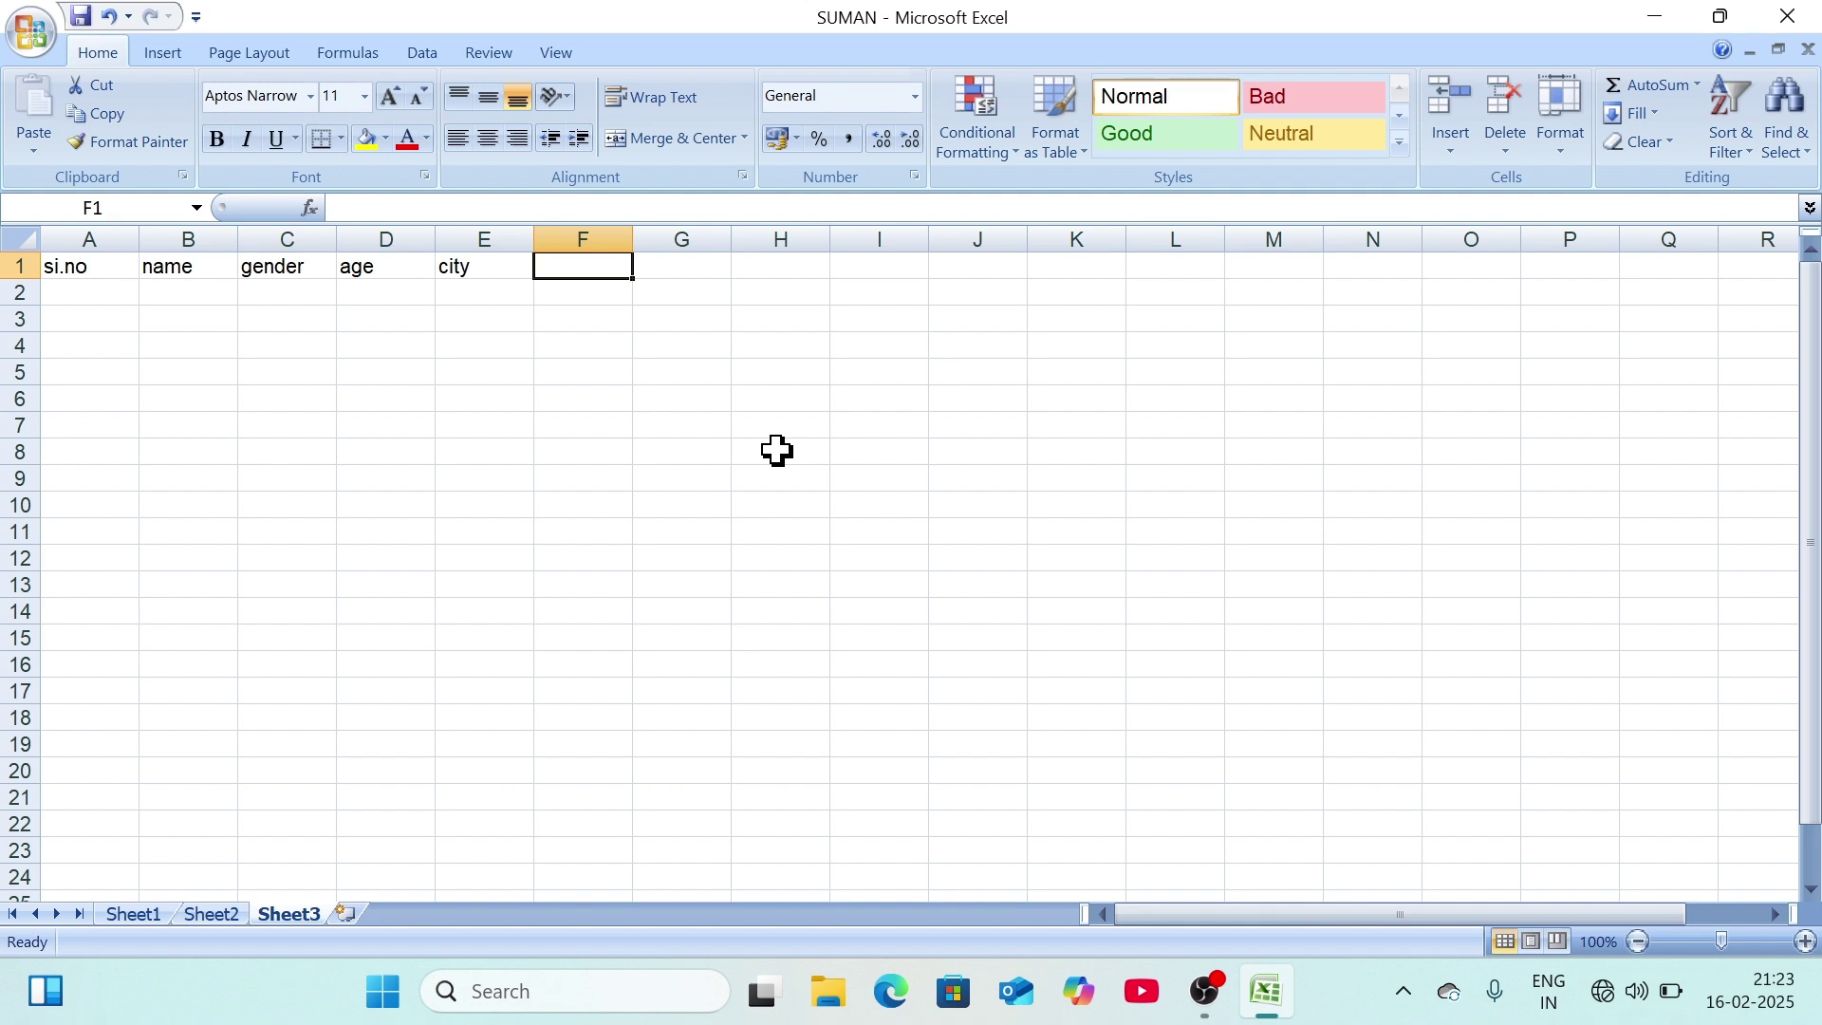
{"action": "type", "text": "hobbies"}
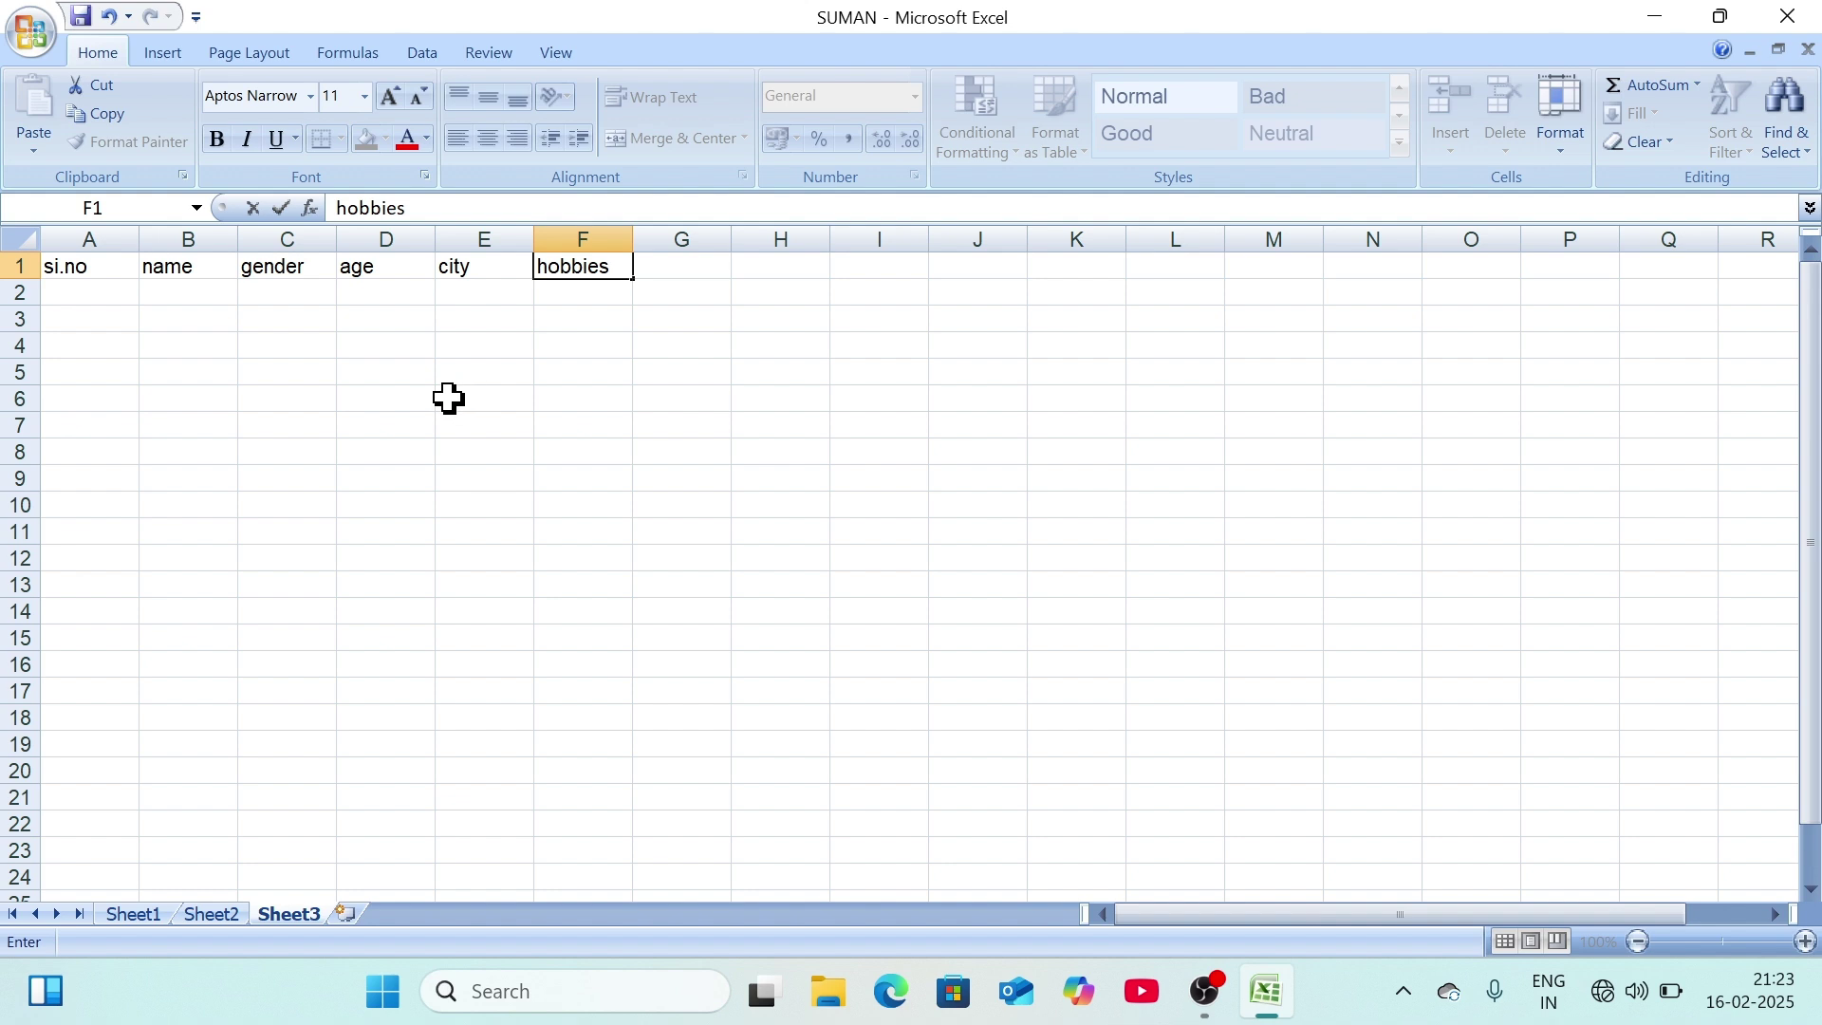
{"action": "left_click", "coordinate": [420, 389]}
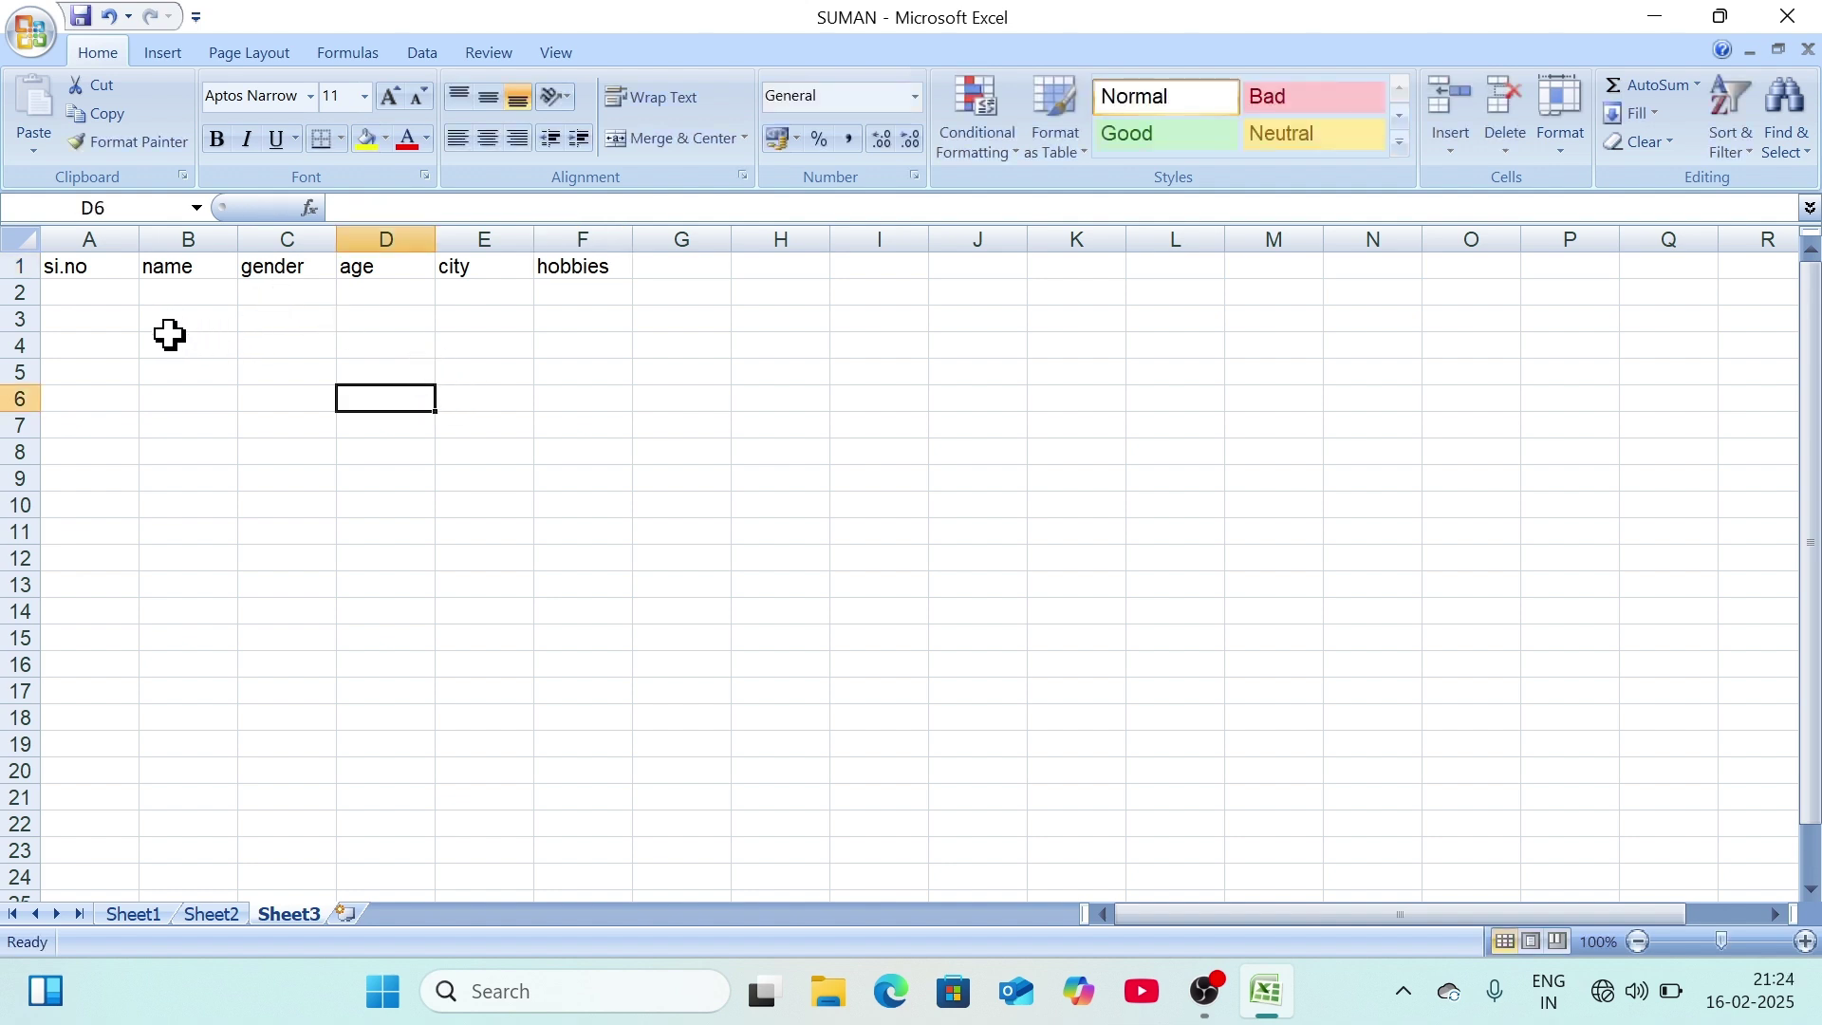
Step: Enter a sample record directly in row 2: 1 under si.no, vfgv under name and kjvb under gender
{"action": "left_click", "coordinate": [93, 300]}
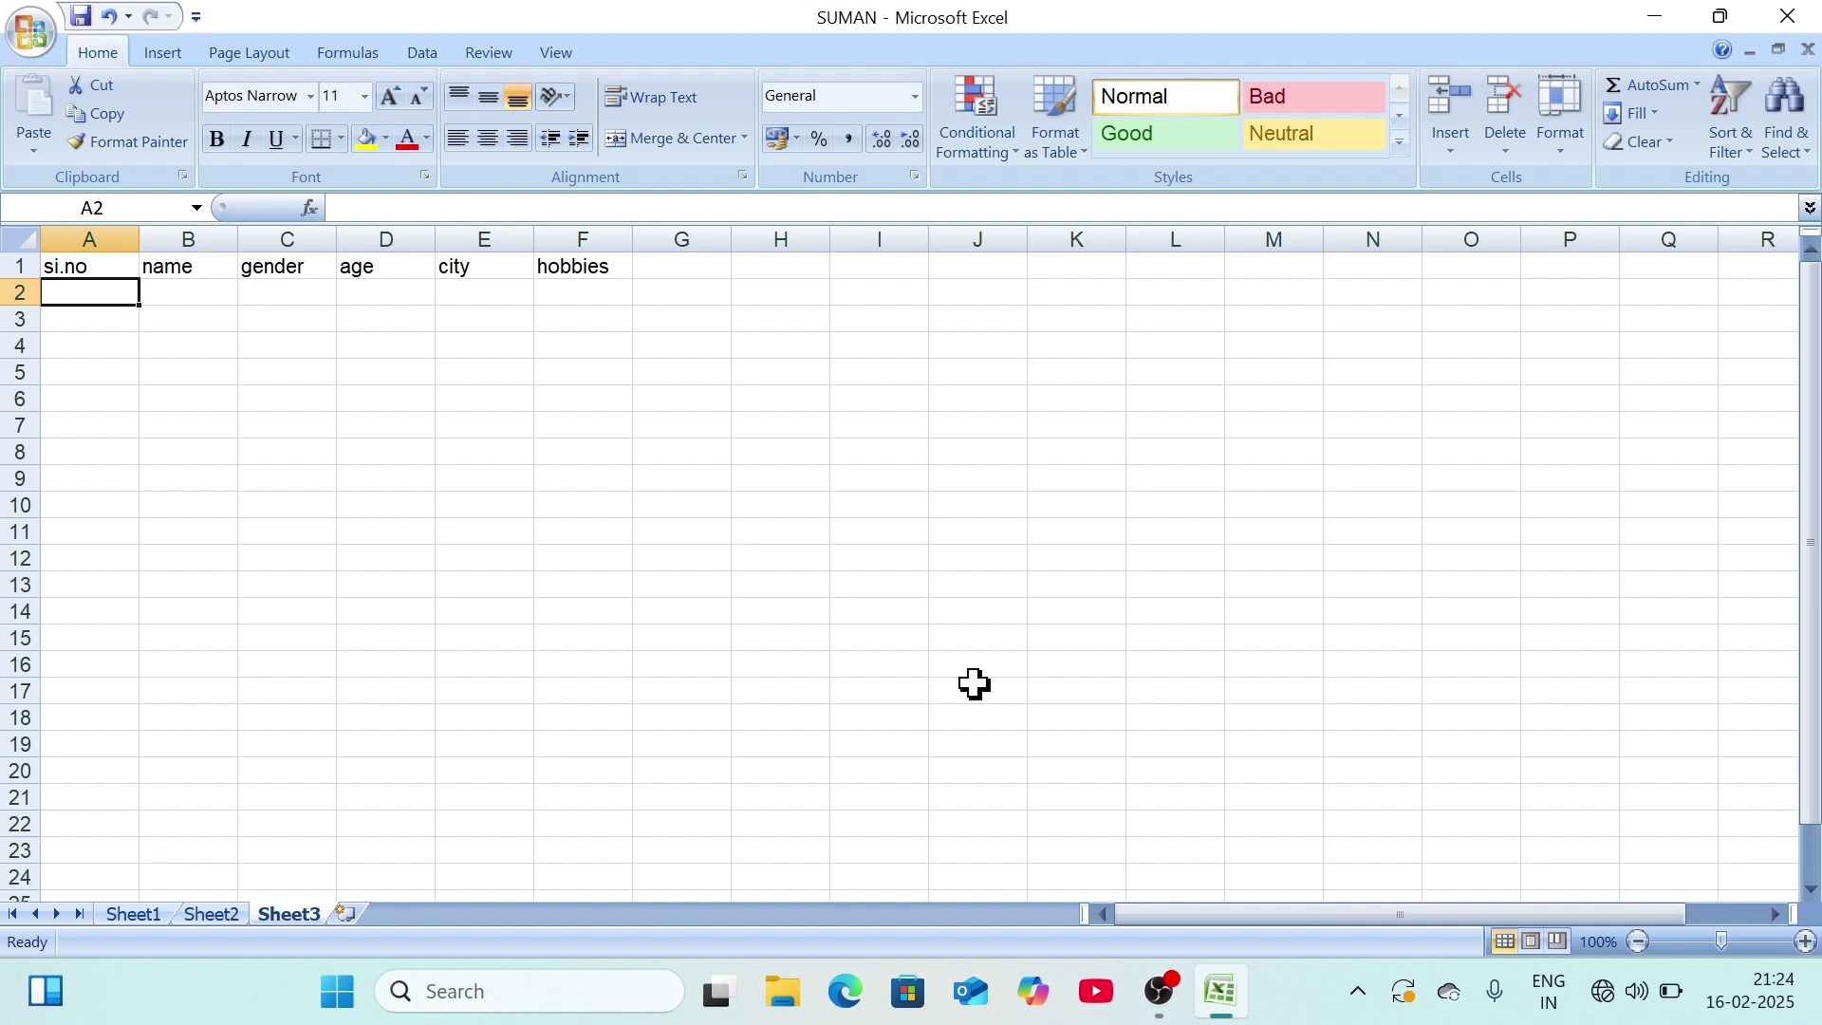
{"action": "type", "text": "1"}
{"action": "key", "text": "Tab"}
{"action": "type", "text": "vfgv"}
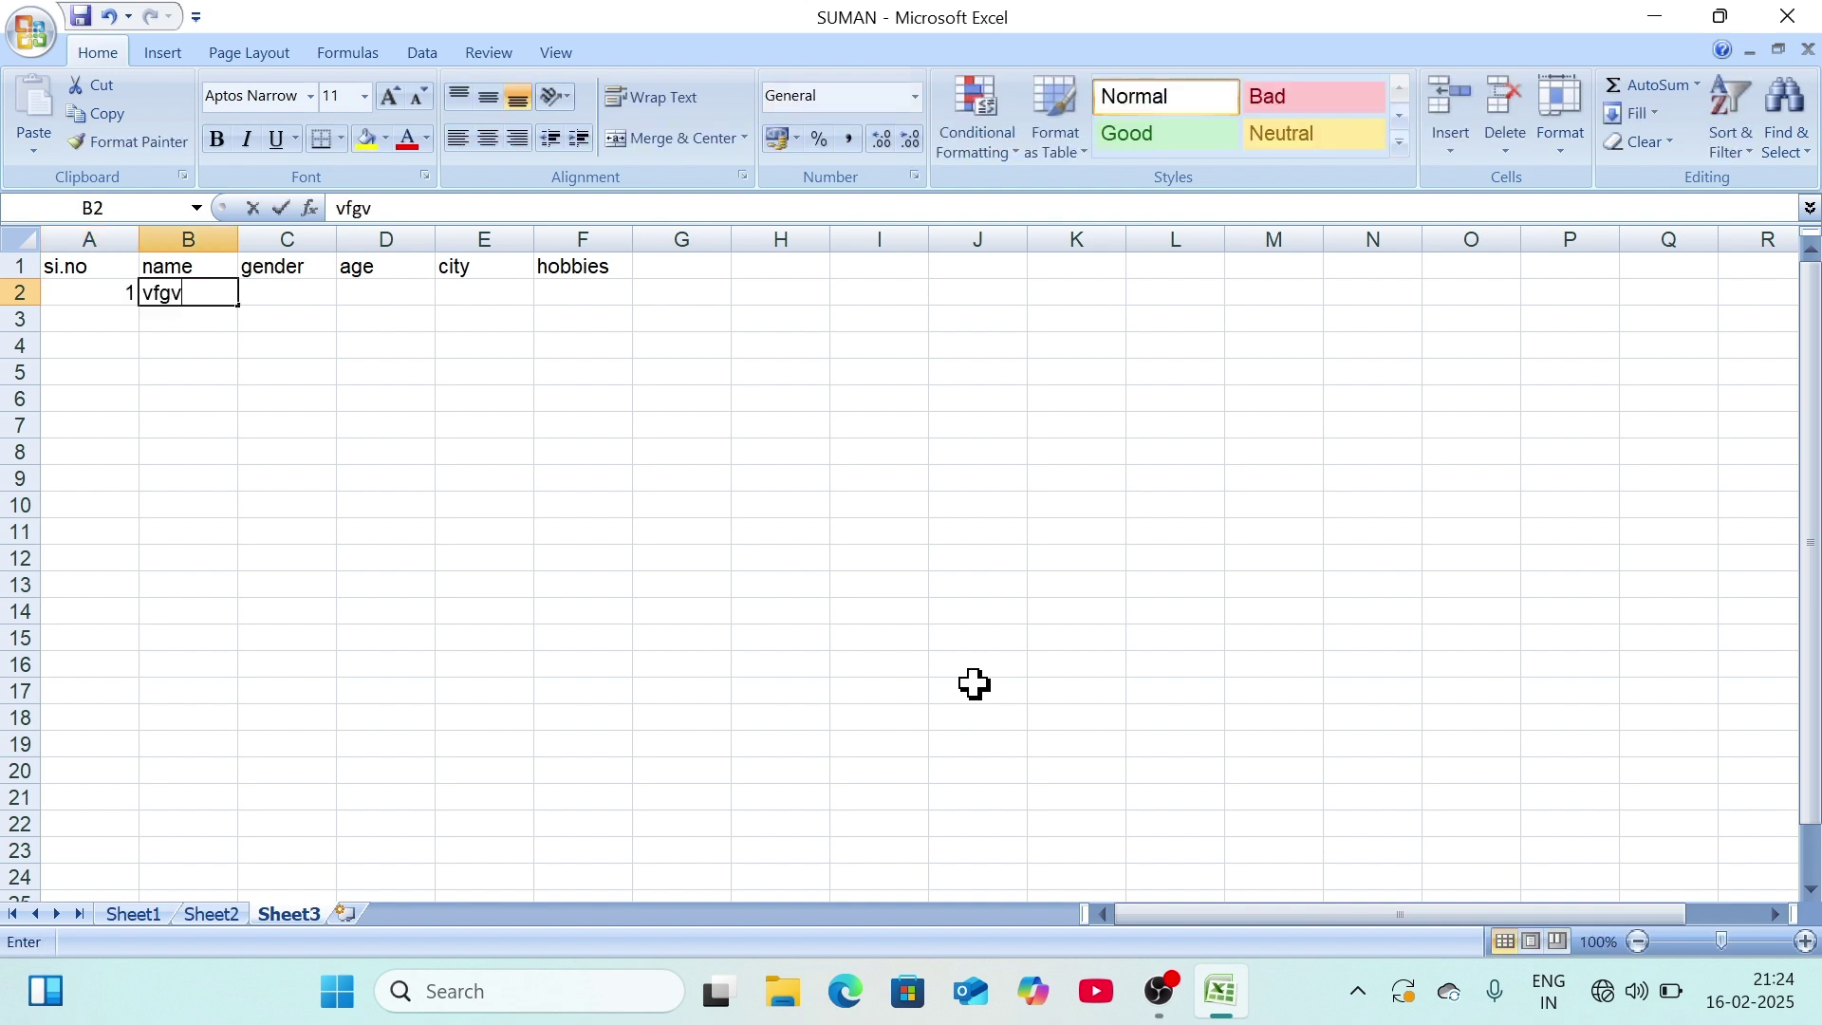
{"action": "key", "text": "Tab"}
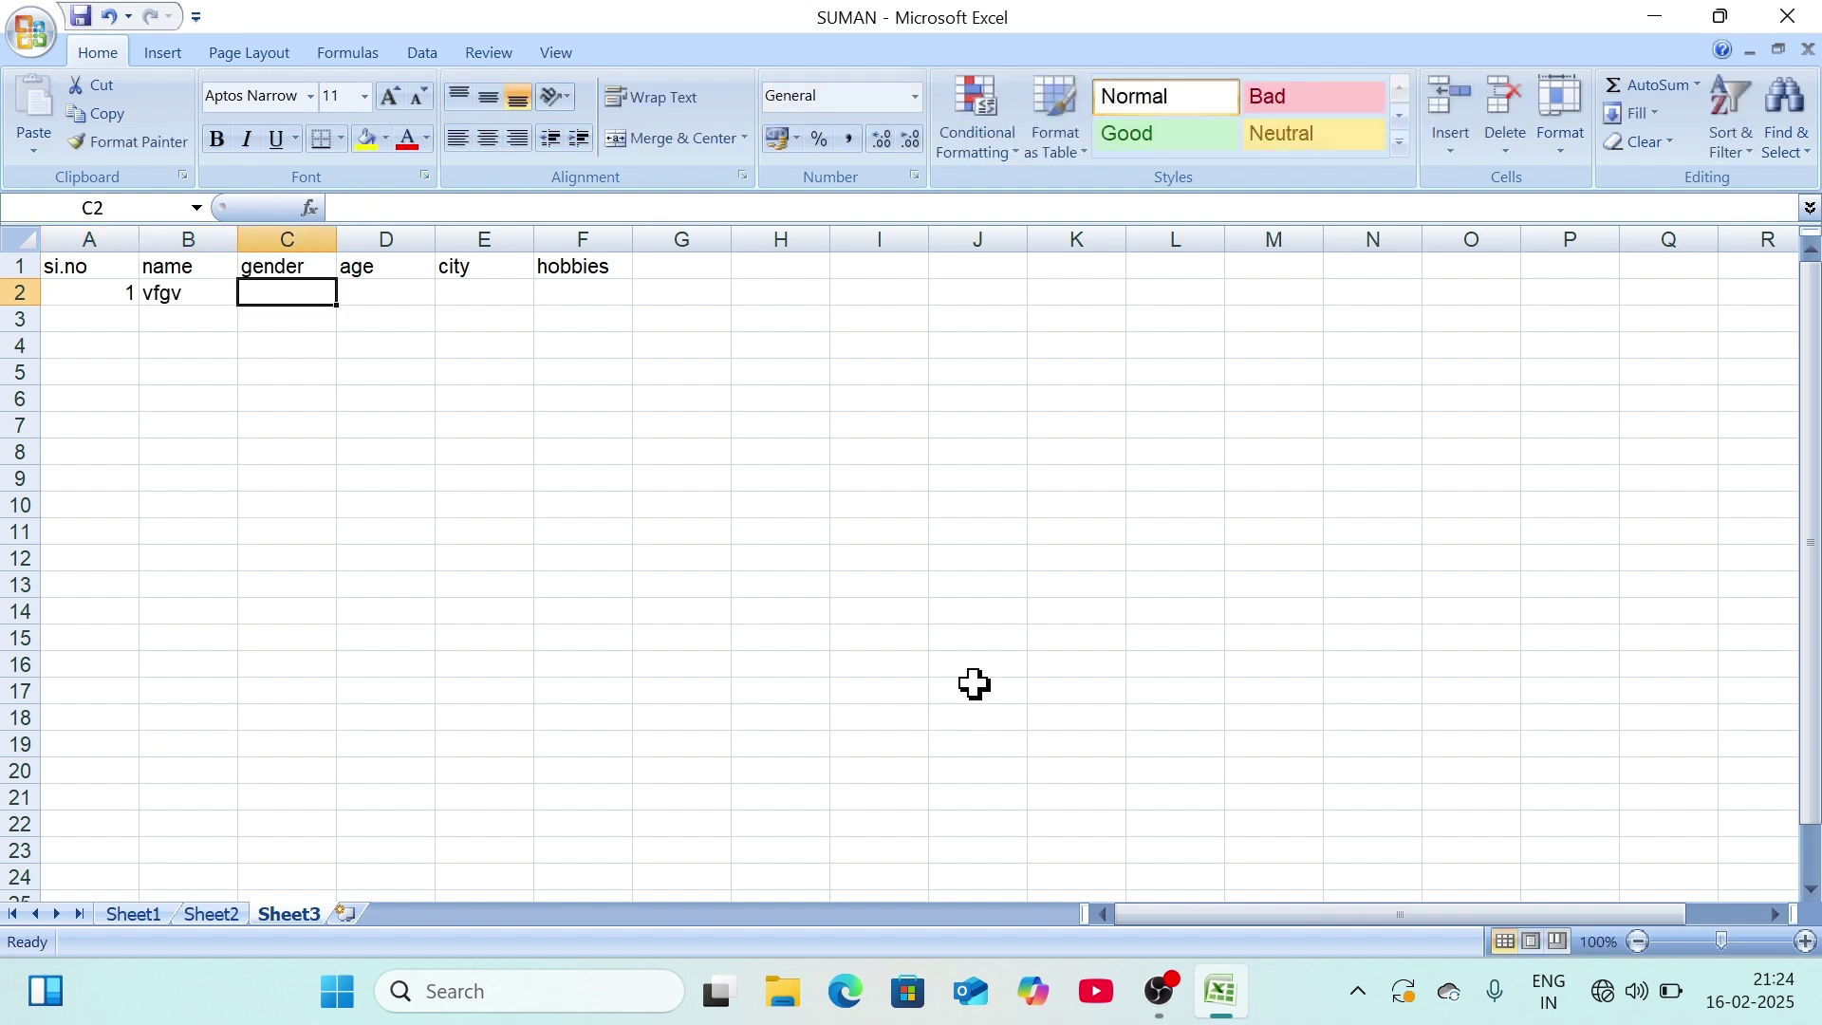
{"action": "key", "text": "BackSpace"}
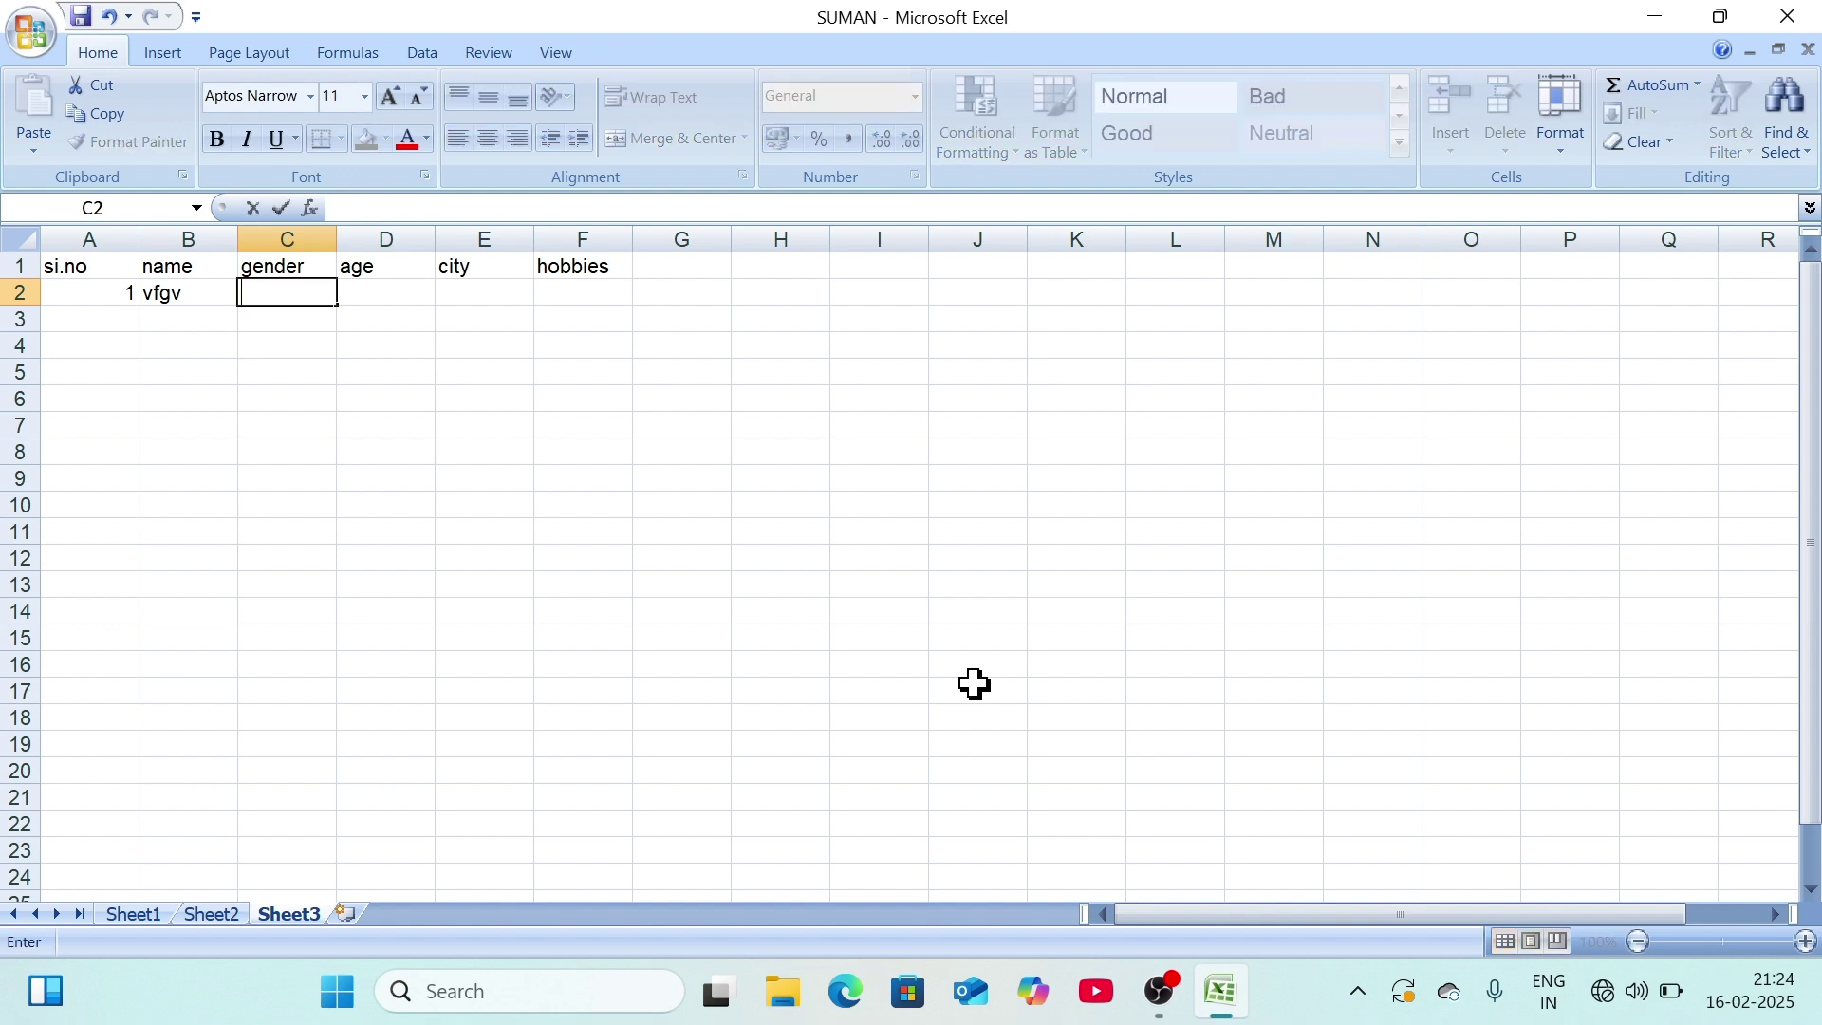
{"action": "key", "text": "Left"}
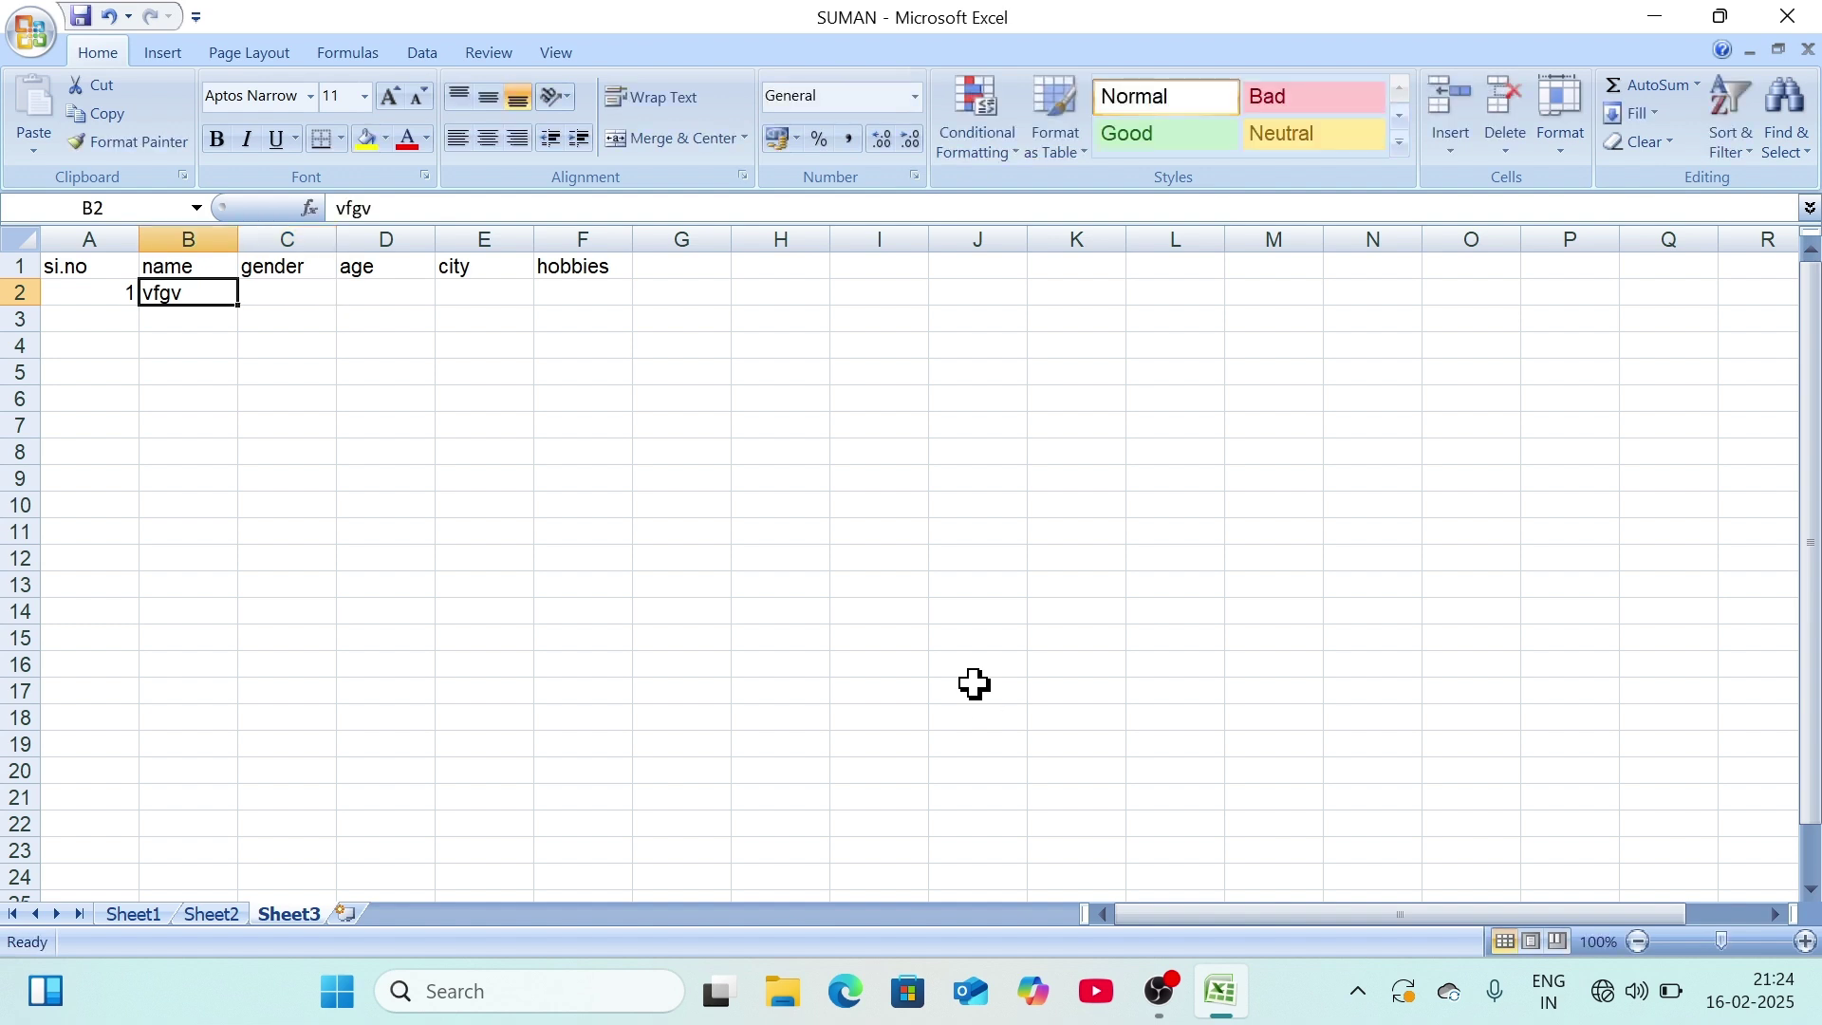
{"action": "key", "text": "Right"}
{"action": "type", "text": "kjvb"}
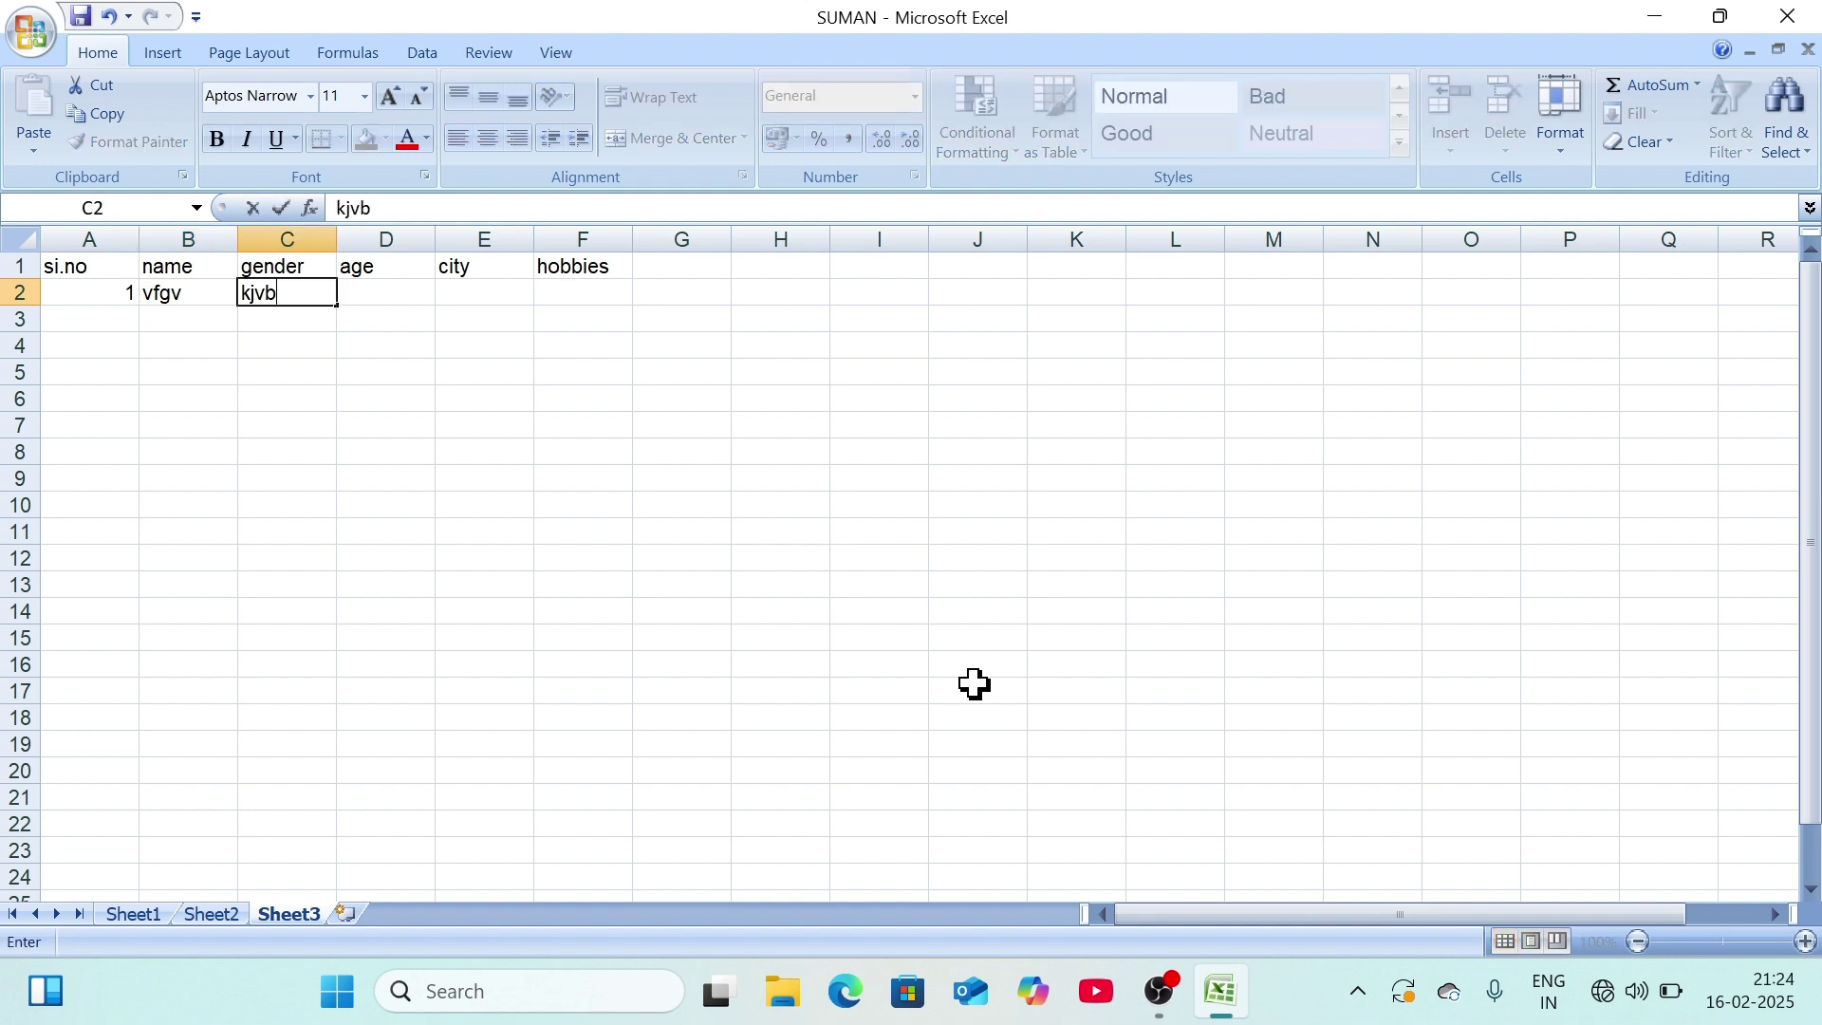
{"action": "key", "text": "Right"}
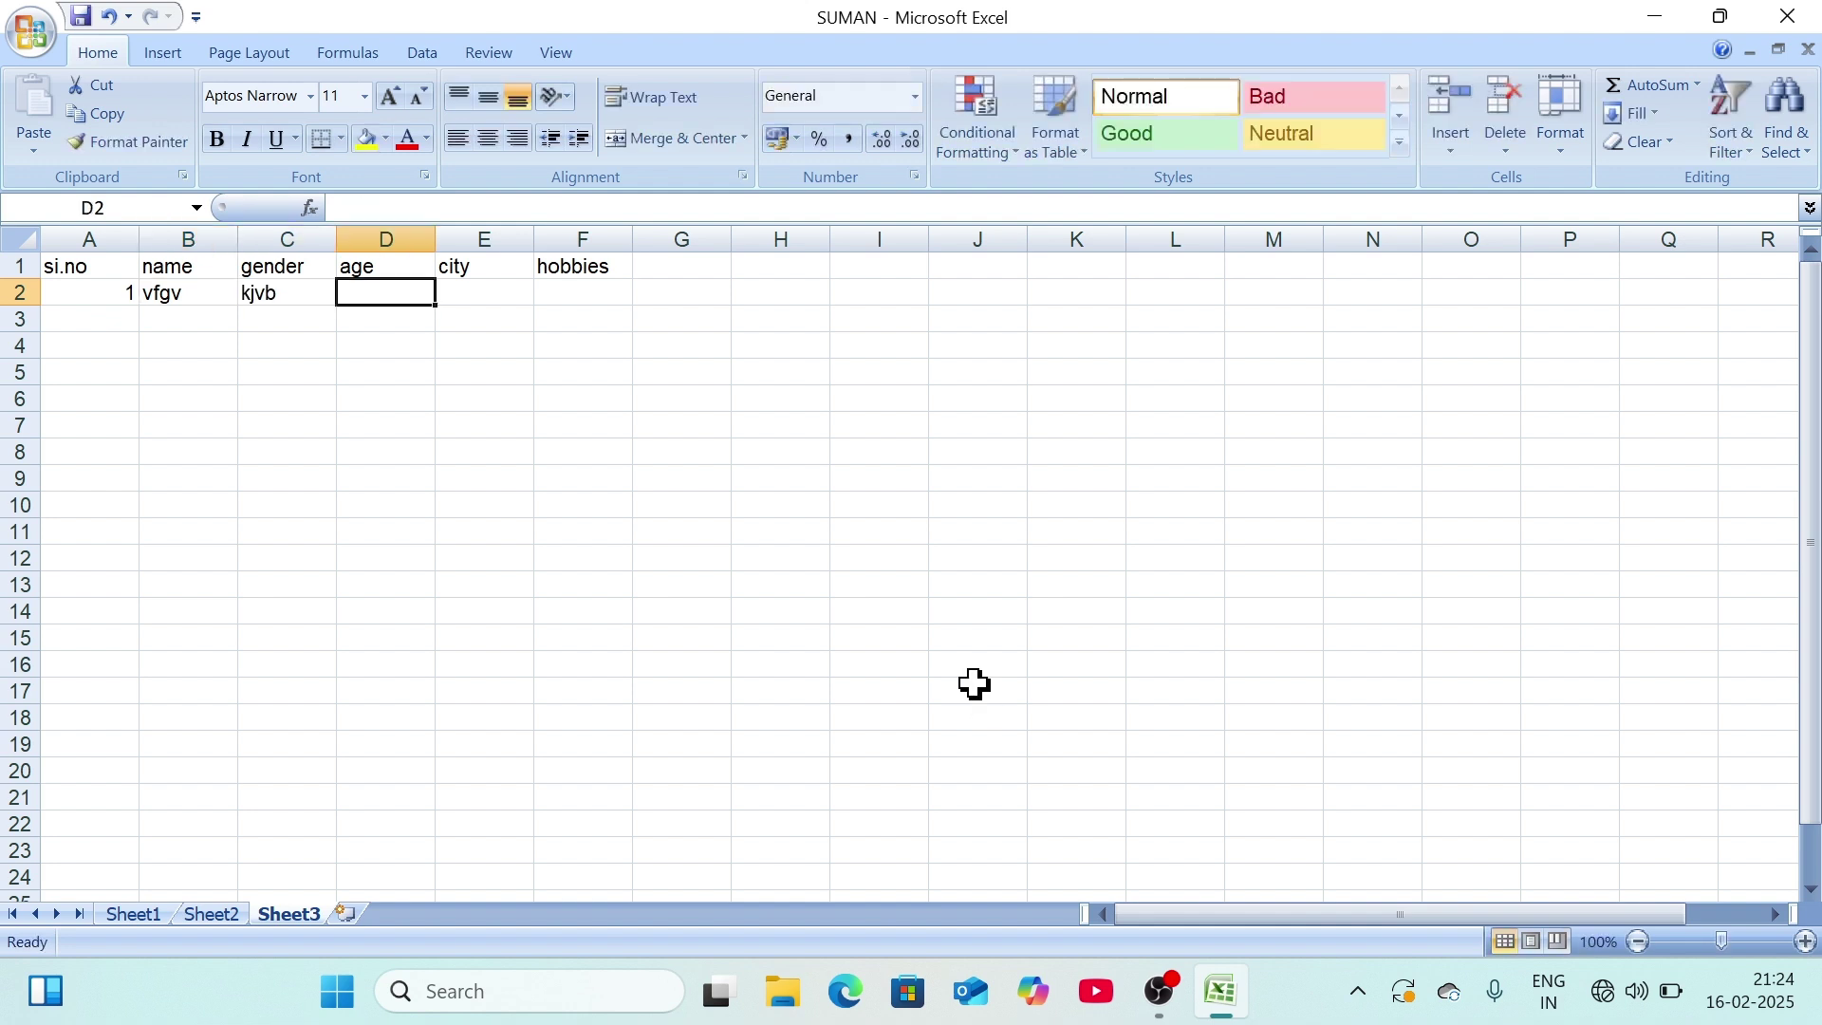
Step: Clear the sample record from cells A2 to C2
{"action": "key", "text": "Left"}
{"action": "key", "text": "Left"}
{"action": "key", "text": "Left"}
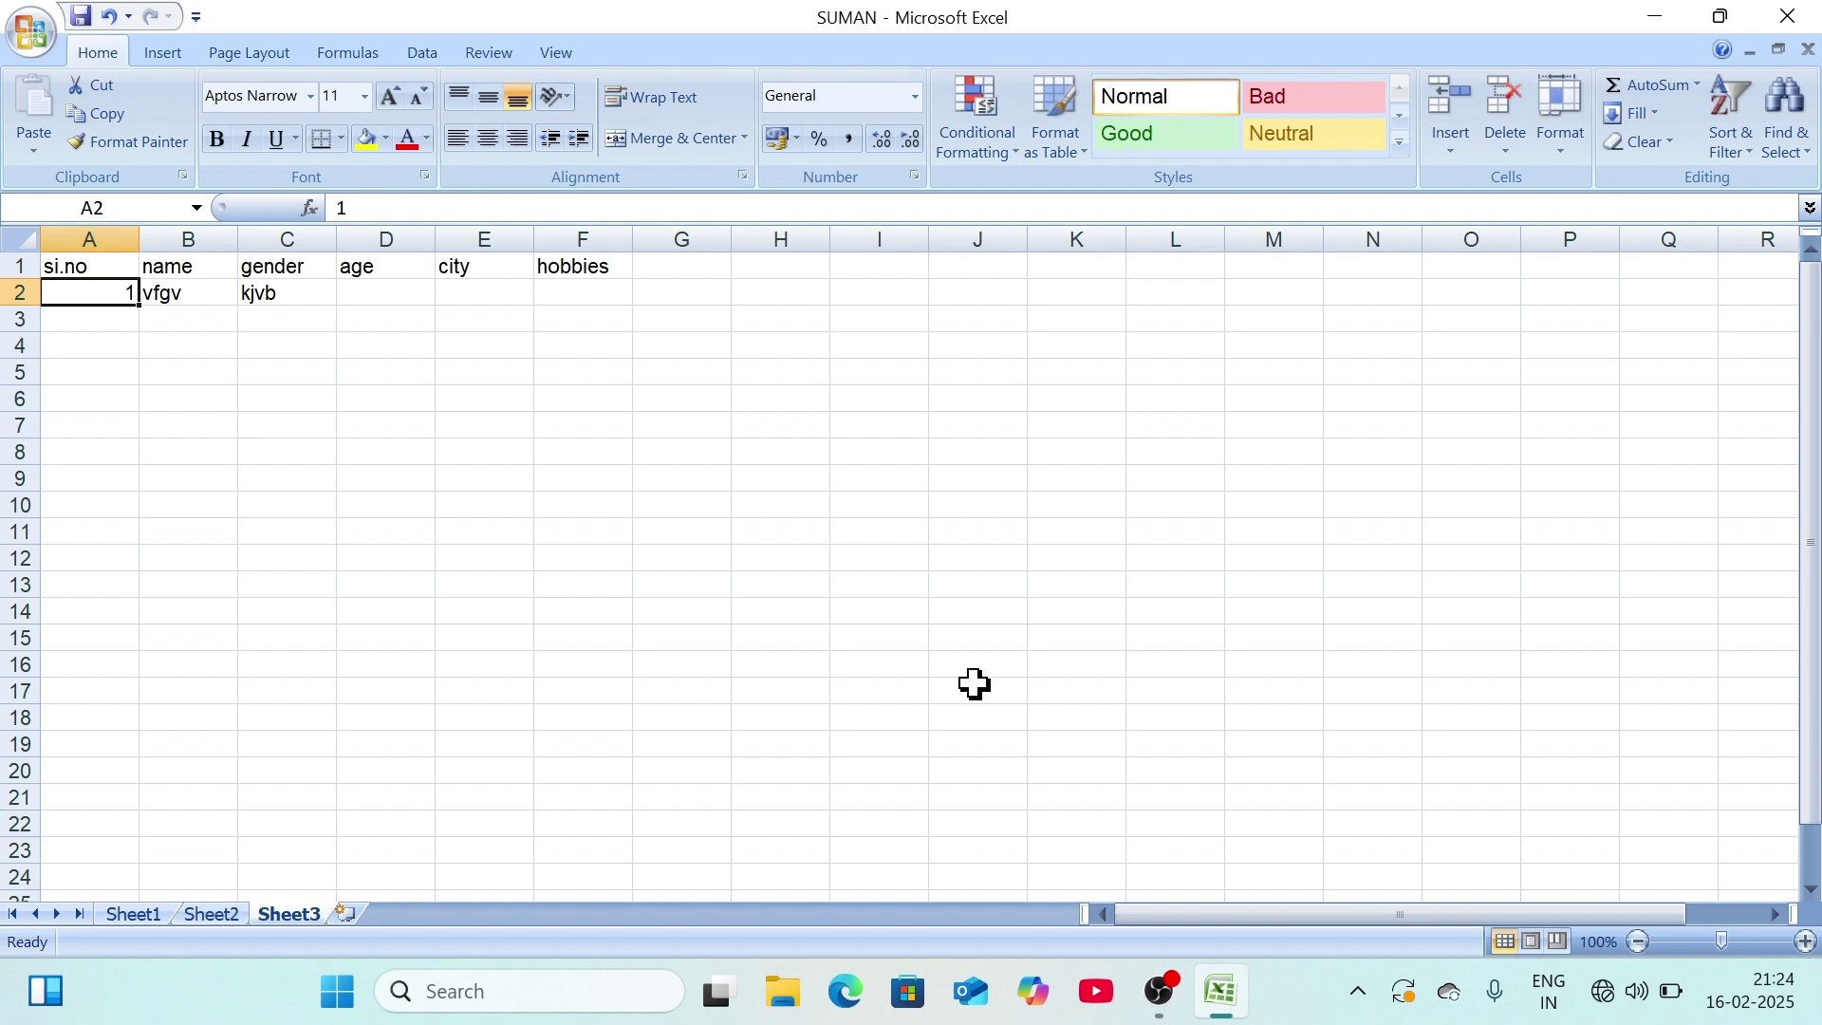
{"action": "key", "text": "shift+Right"}
{"action": "key", "text": "shift+Right"}
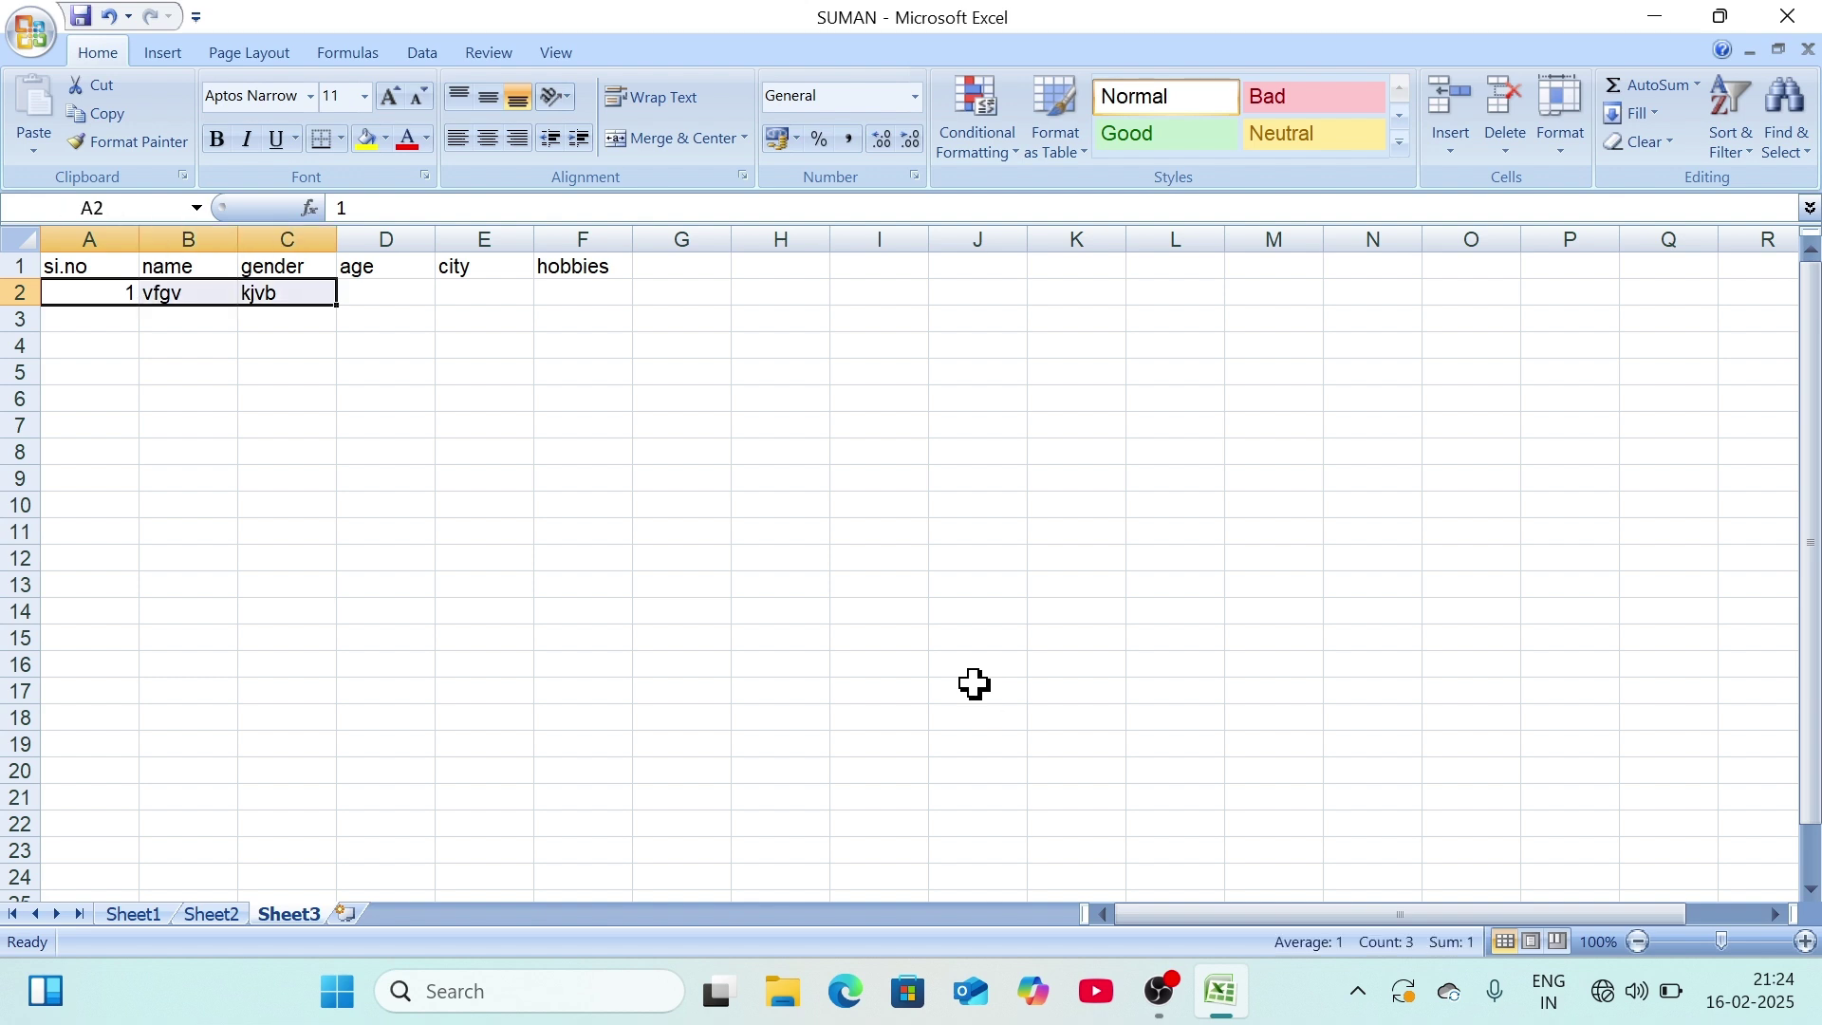
{"action": "key", "text": "Delete"}
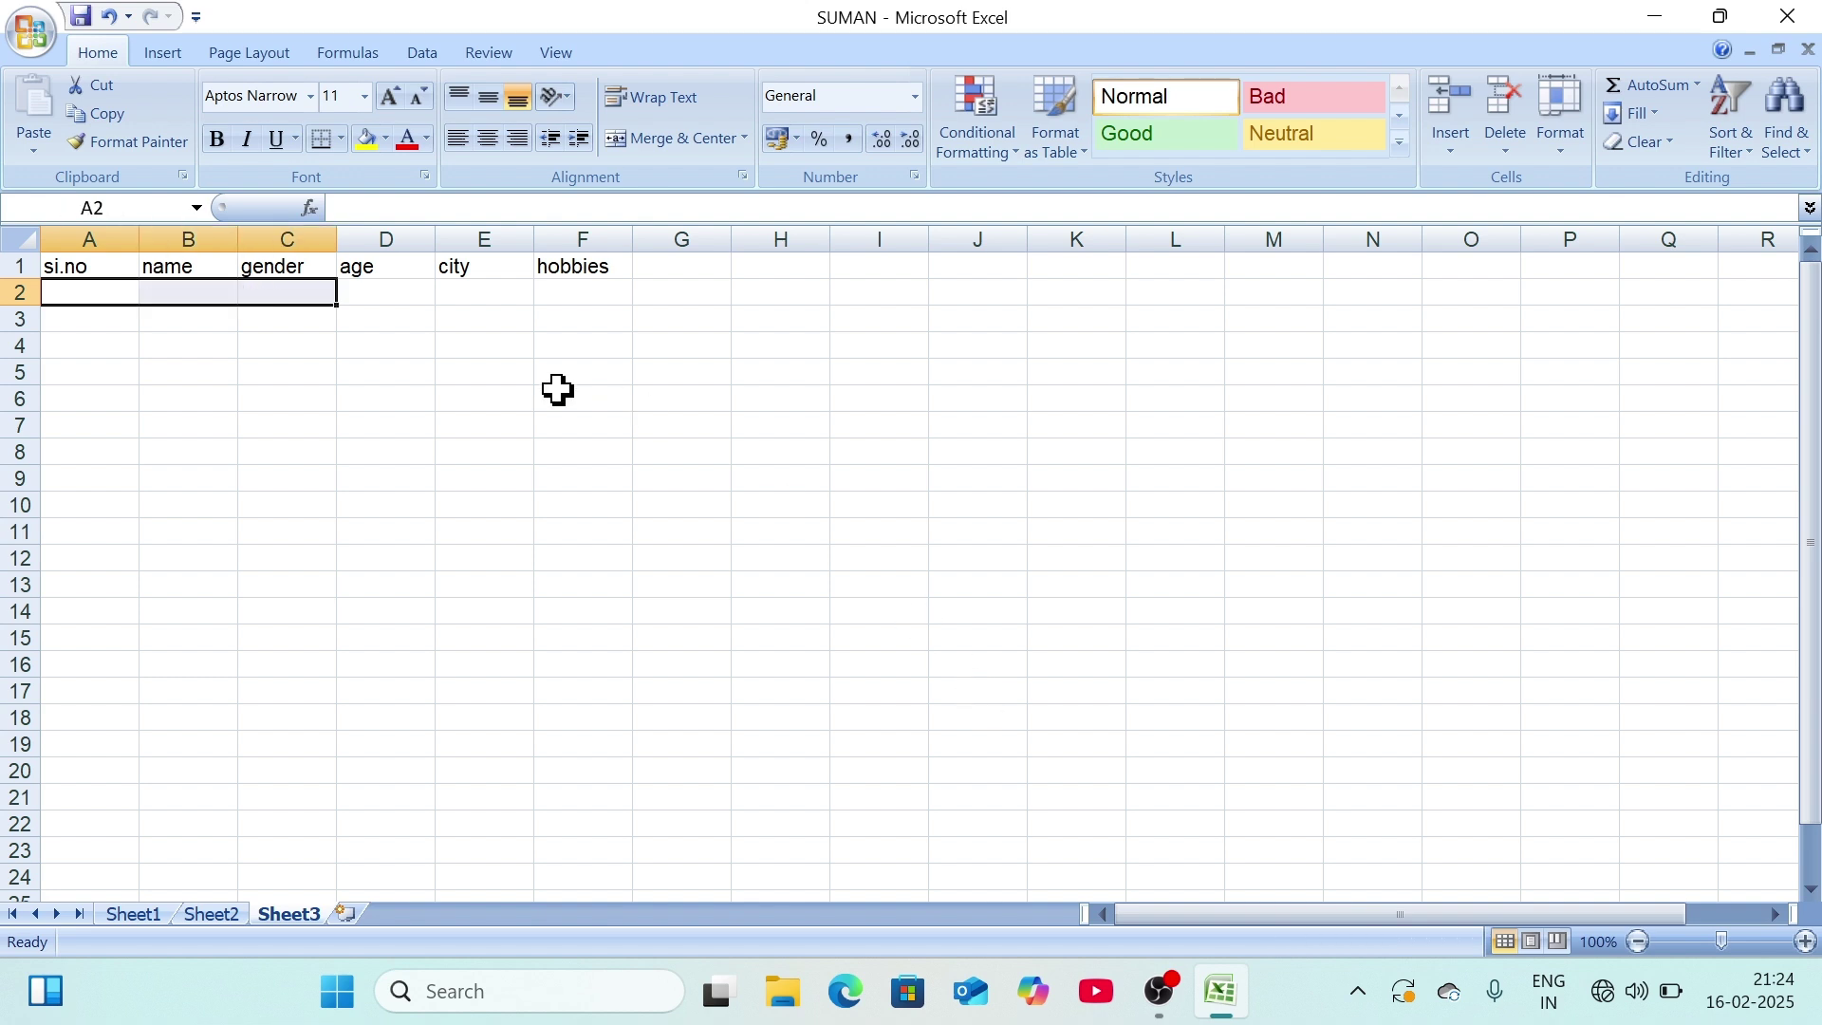
{"action": "left_click", "coordinate": [523, 372]}
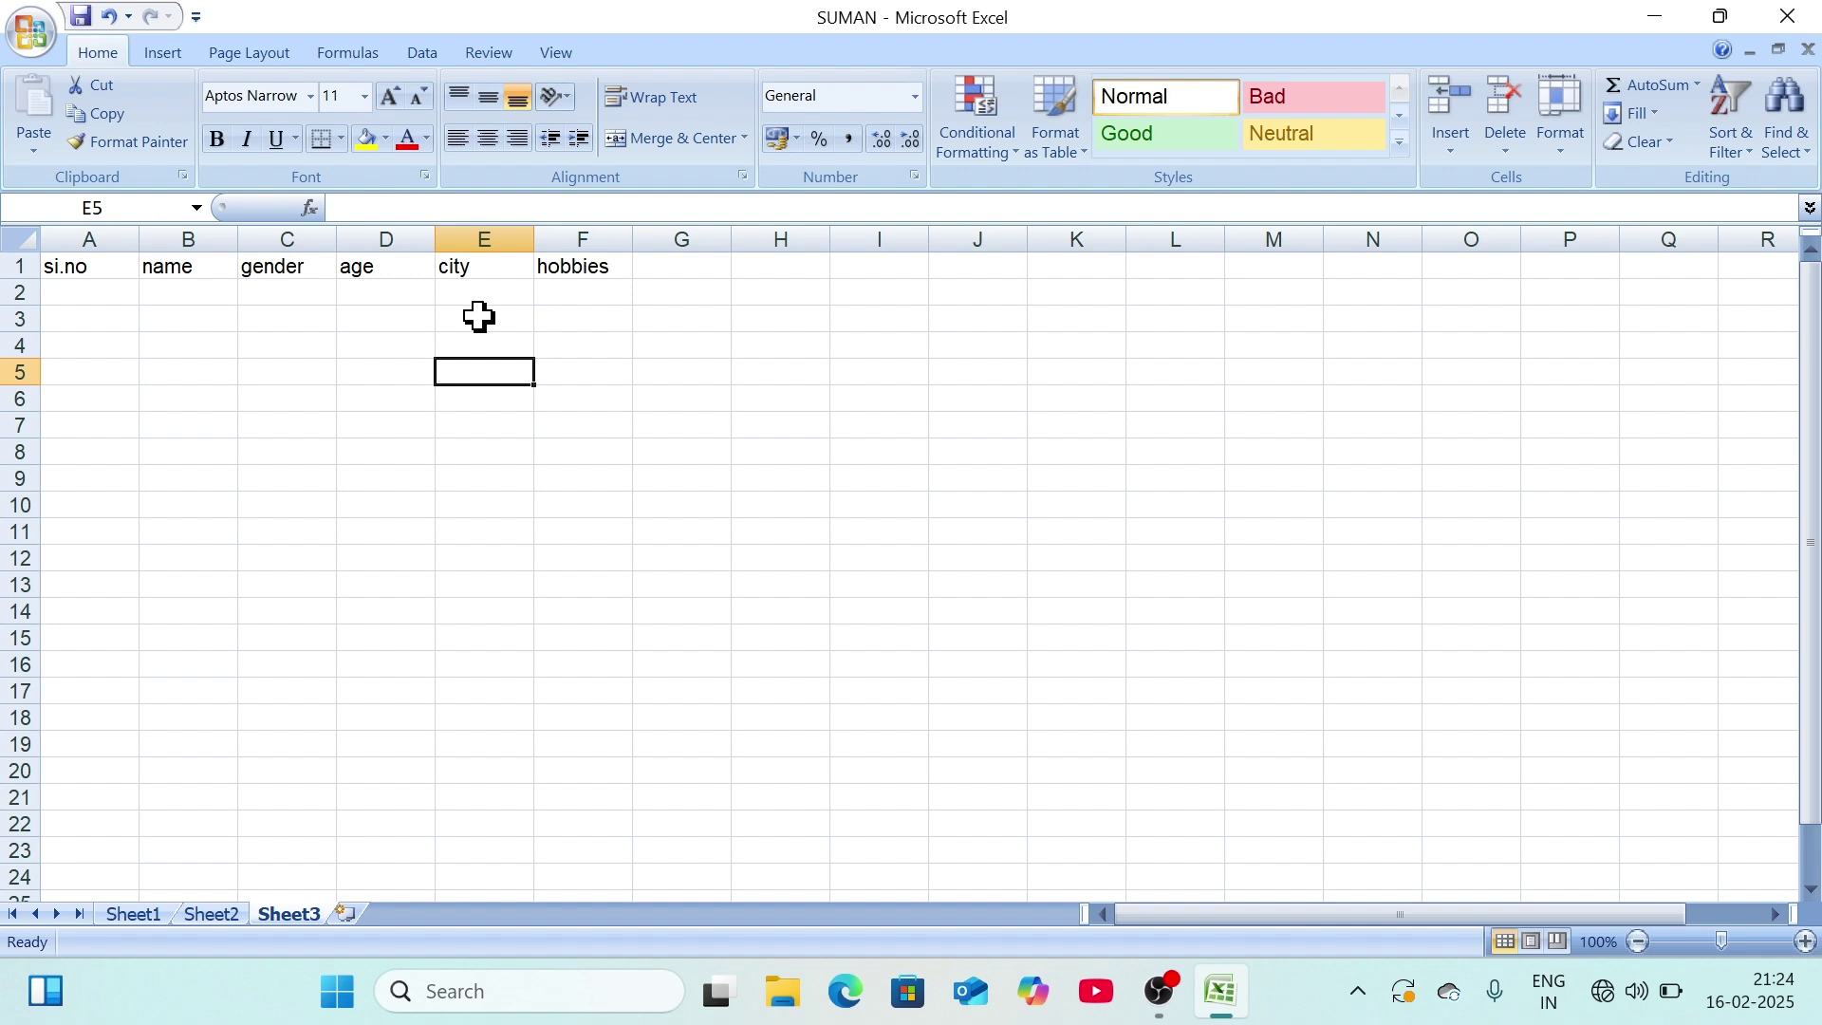
Step: Select the headers A1 to F1 and show All Commands in the Quick Access Toolbar customization options
{"action": "left_click_drag", "start_coordinate": [98, 268], "coordinate": [579, 270]}
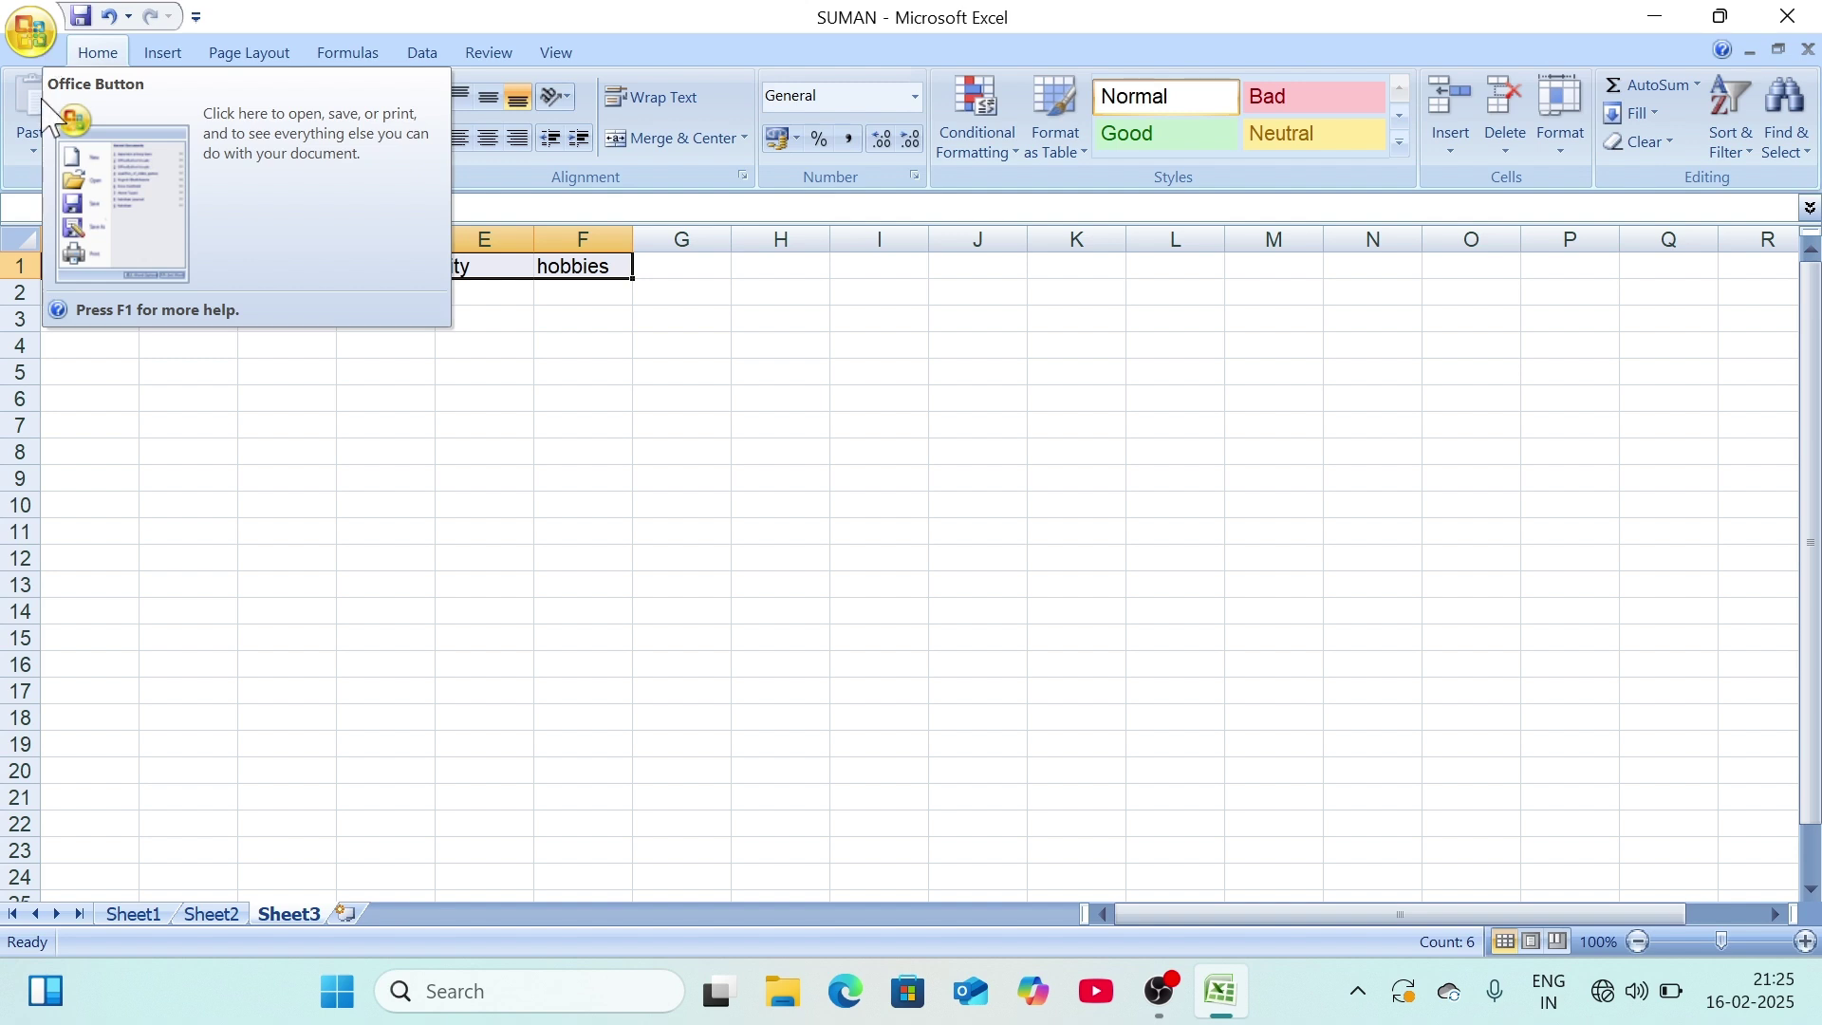
{"action": "left_click", "coordinate": [33, 33]}
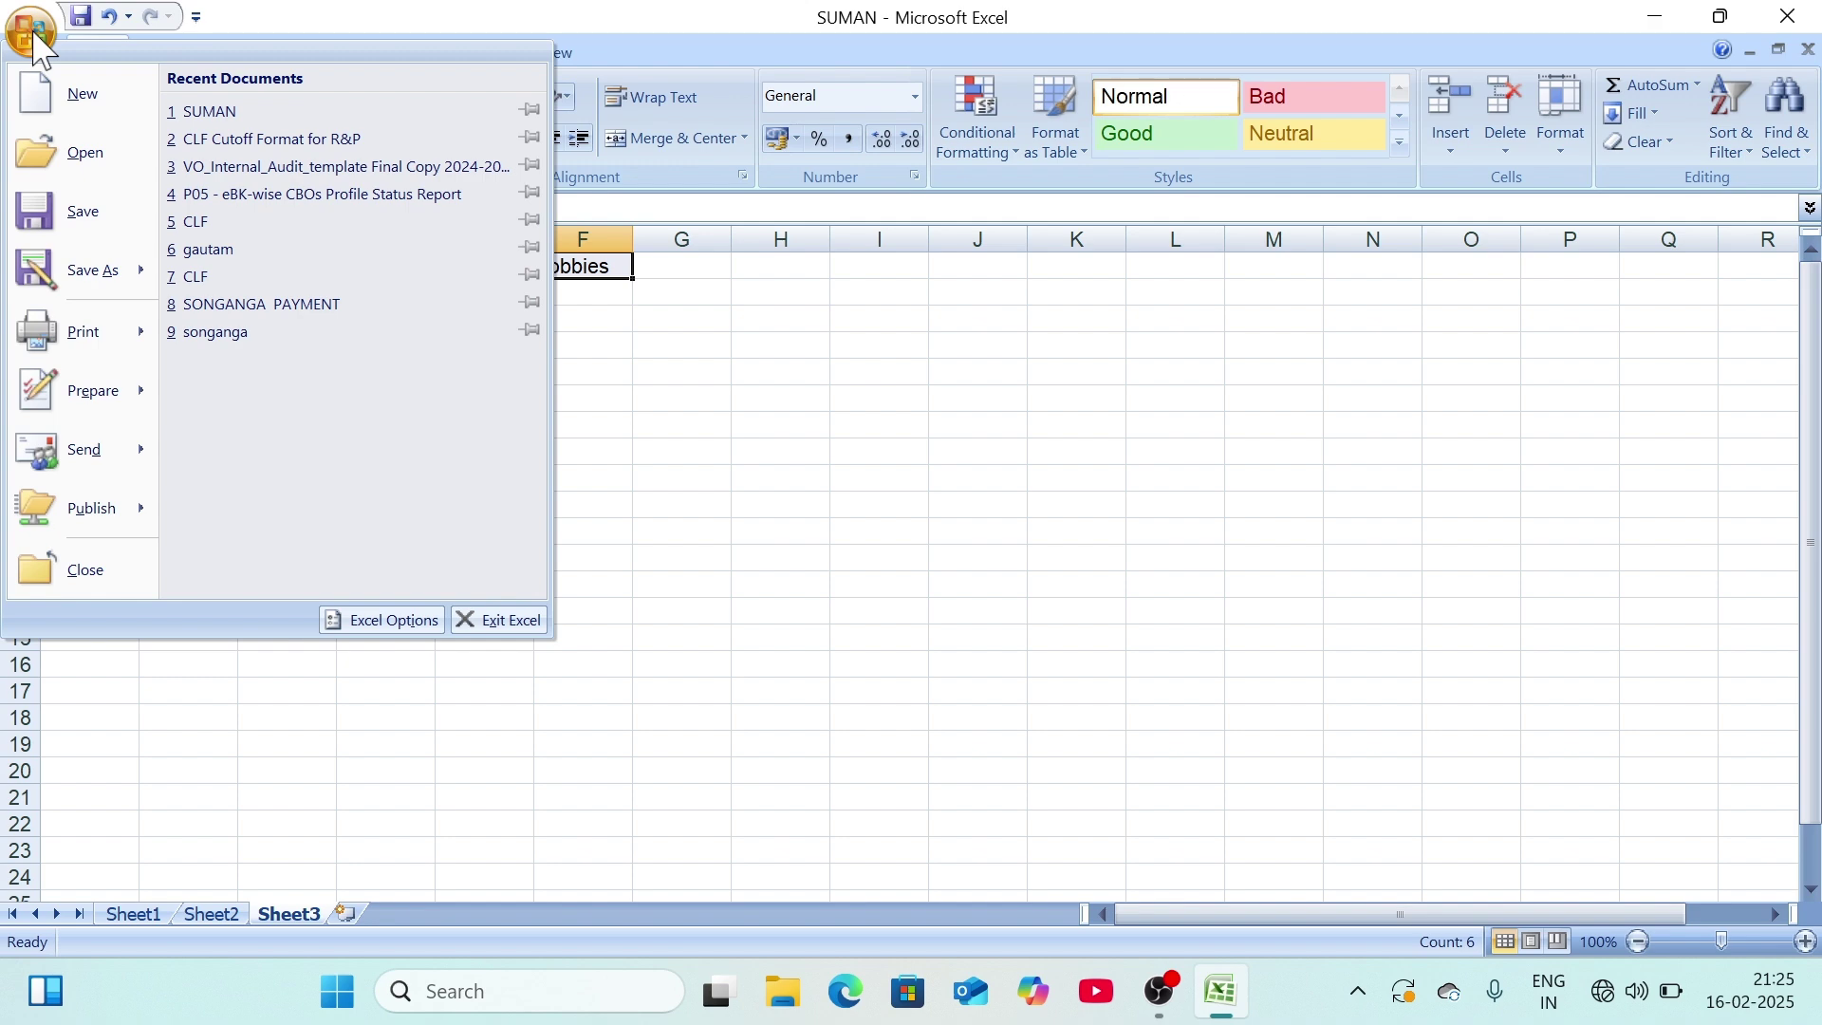
{"action": "left_click", "coordinate": [397, 622]}
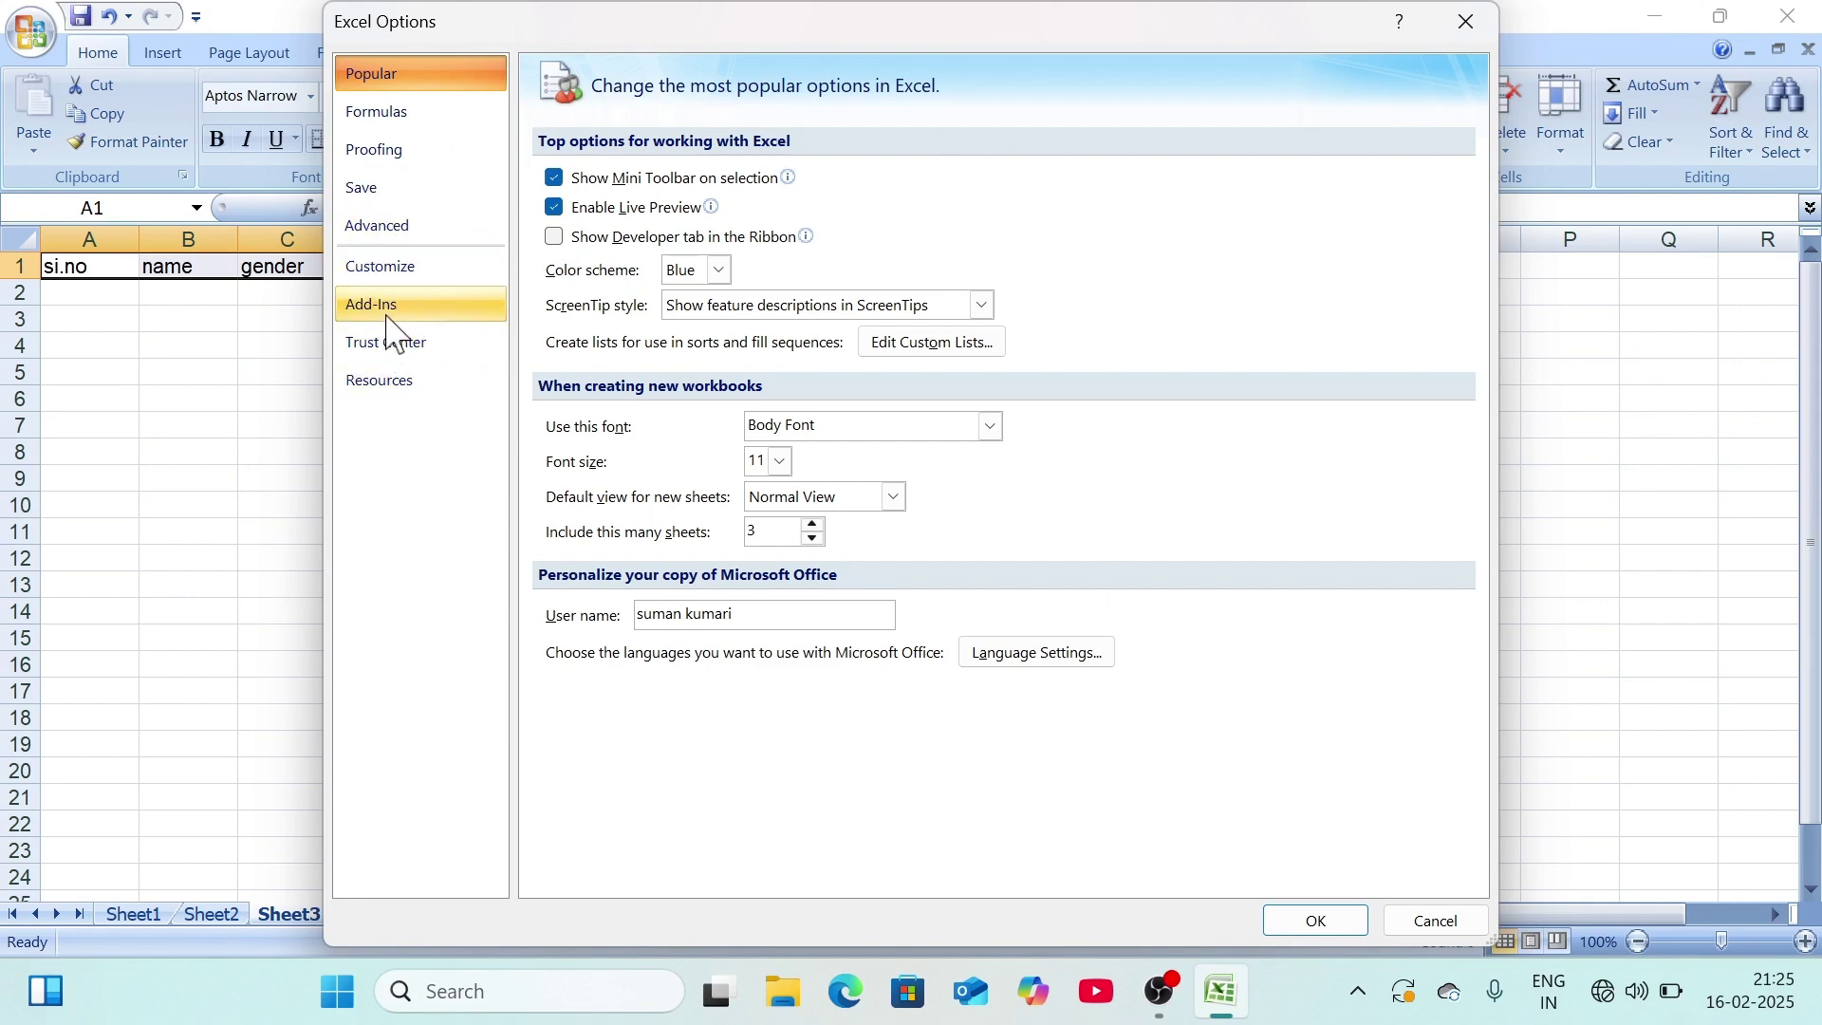
{"action": "left_click", "coordinate": [380, 269]}
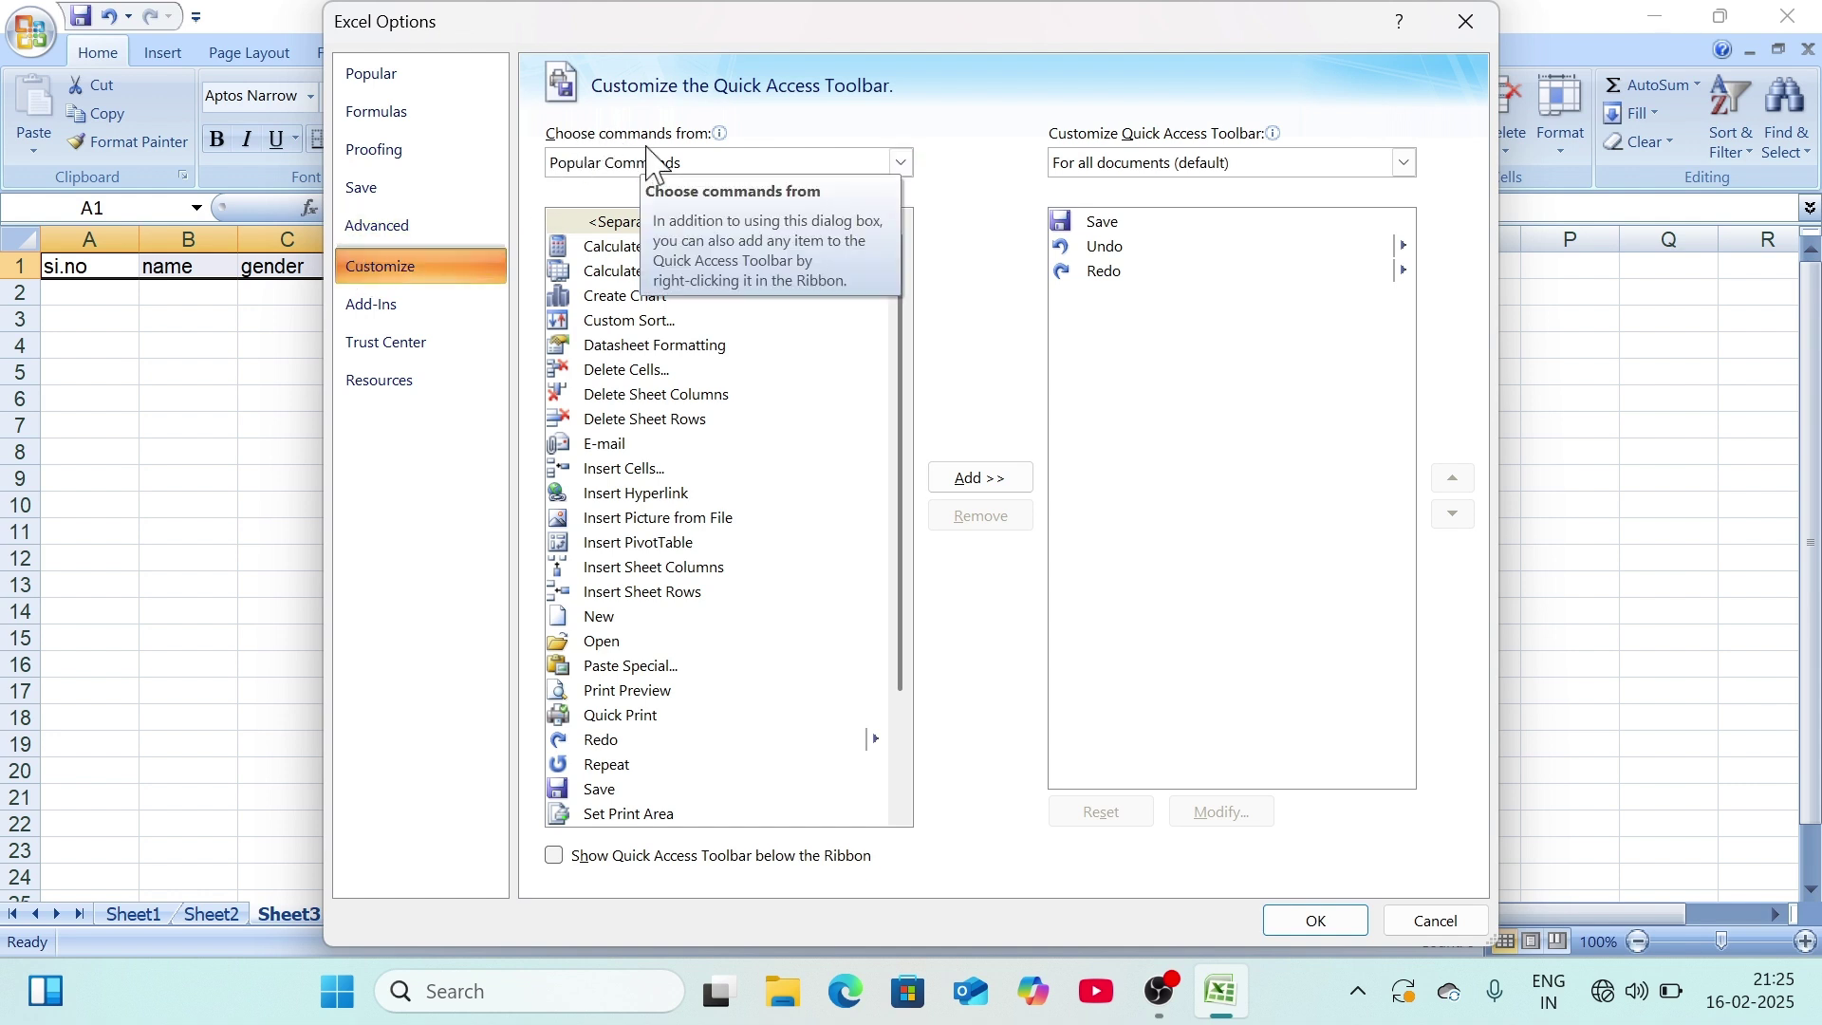
{"action": "left_click", "coordinate": [700, 165]}
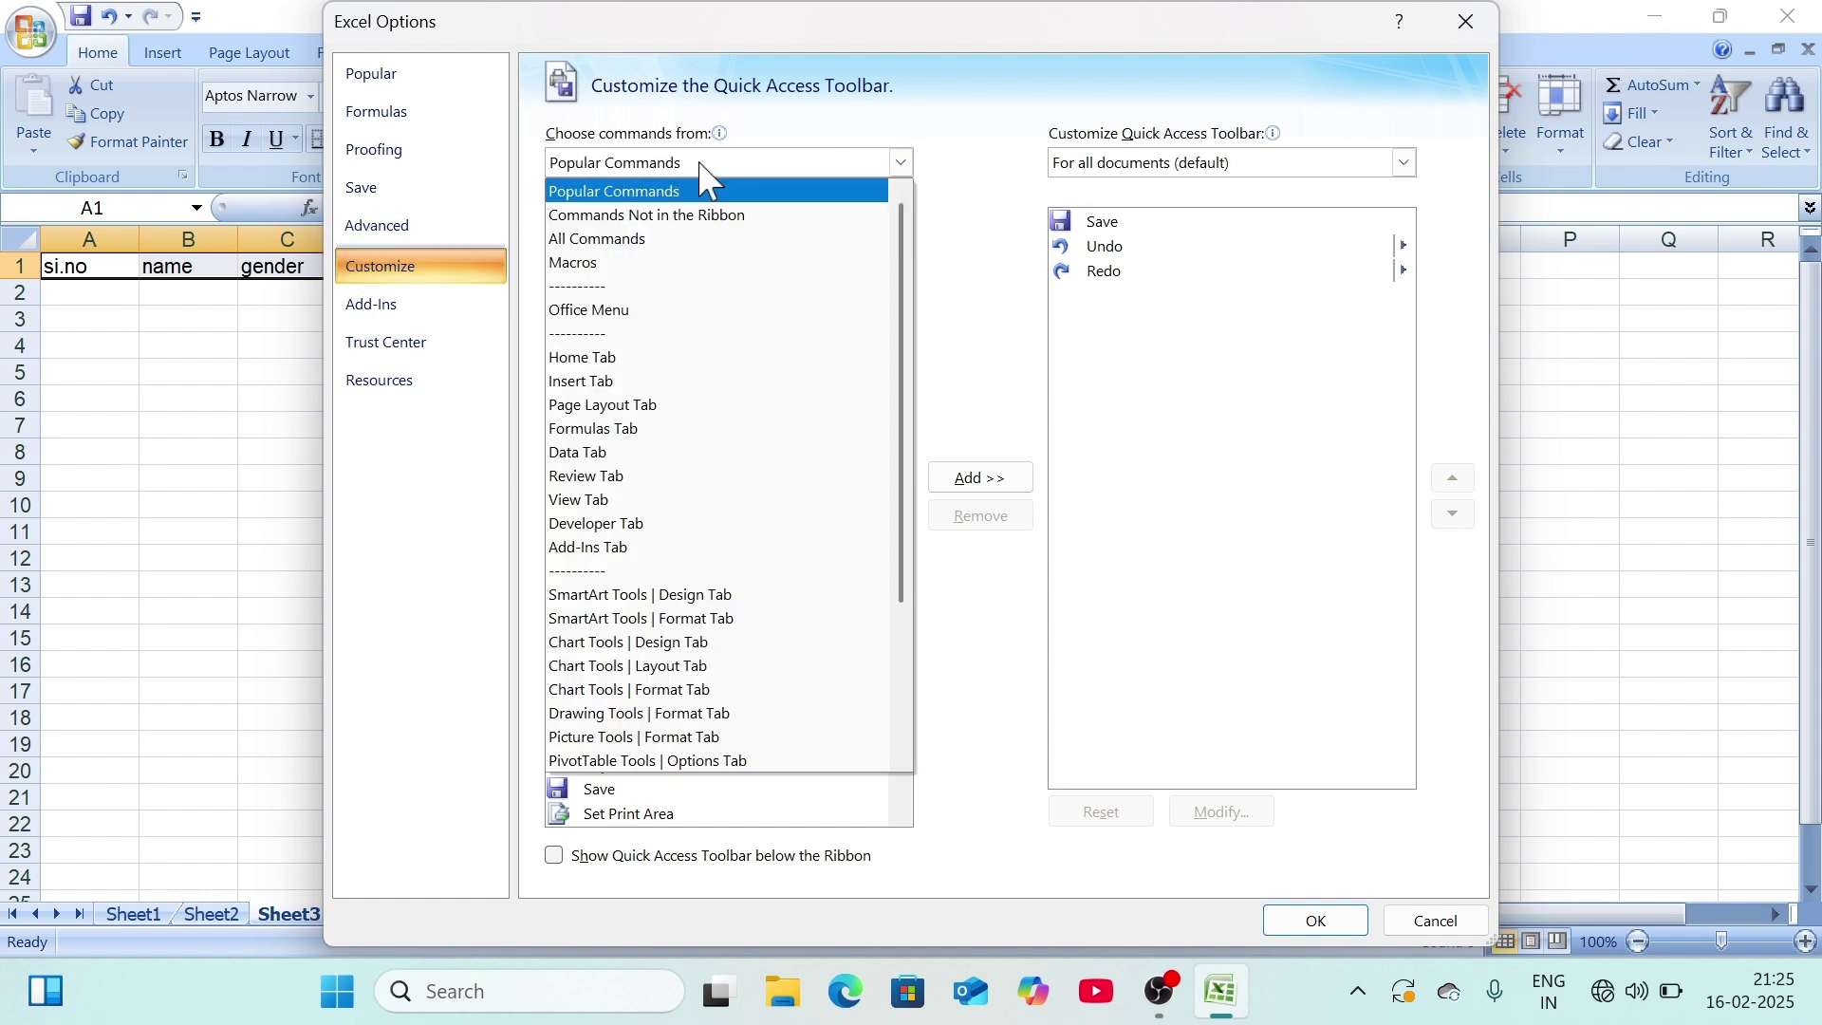
{"action": "left_click", "coordinate": [600, 242]}
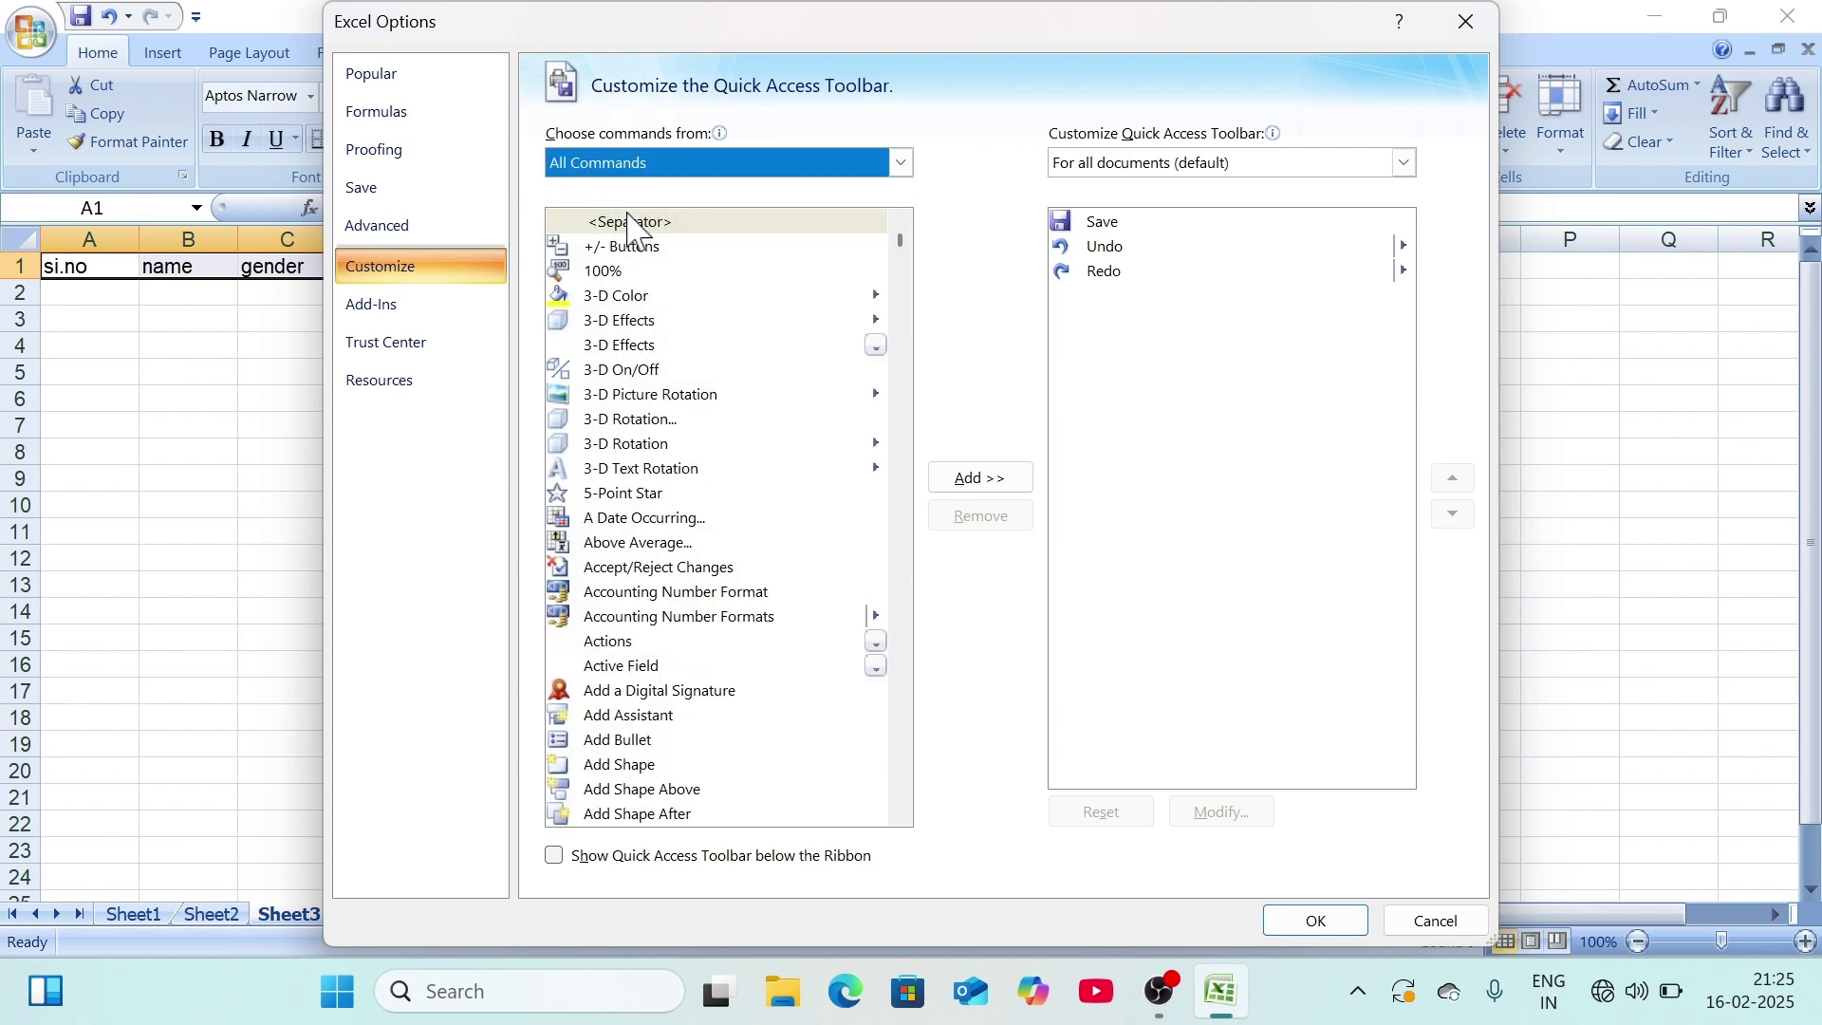
Step: Add the Form command from All Commands to the Quick Access Toolbar and apply the customization
{"action": "left_click", "coordinate": [902, 814]}
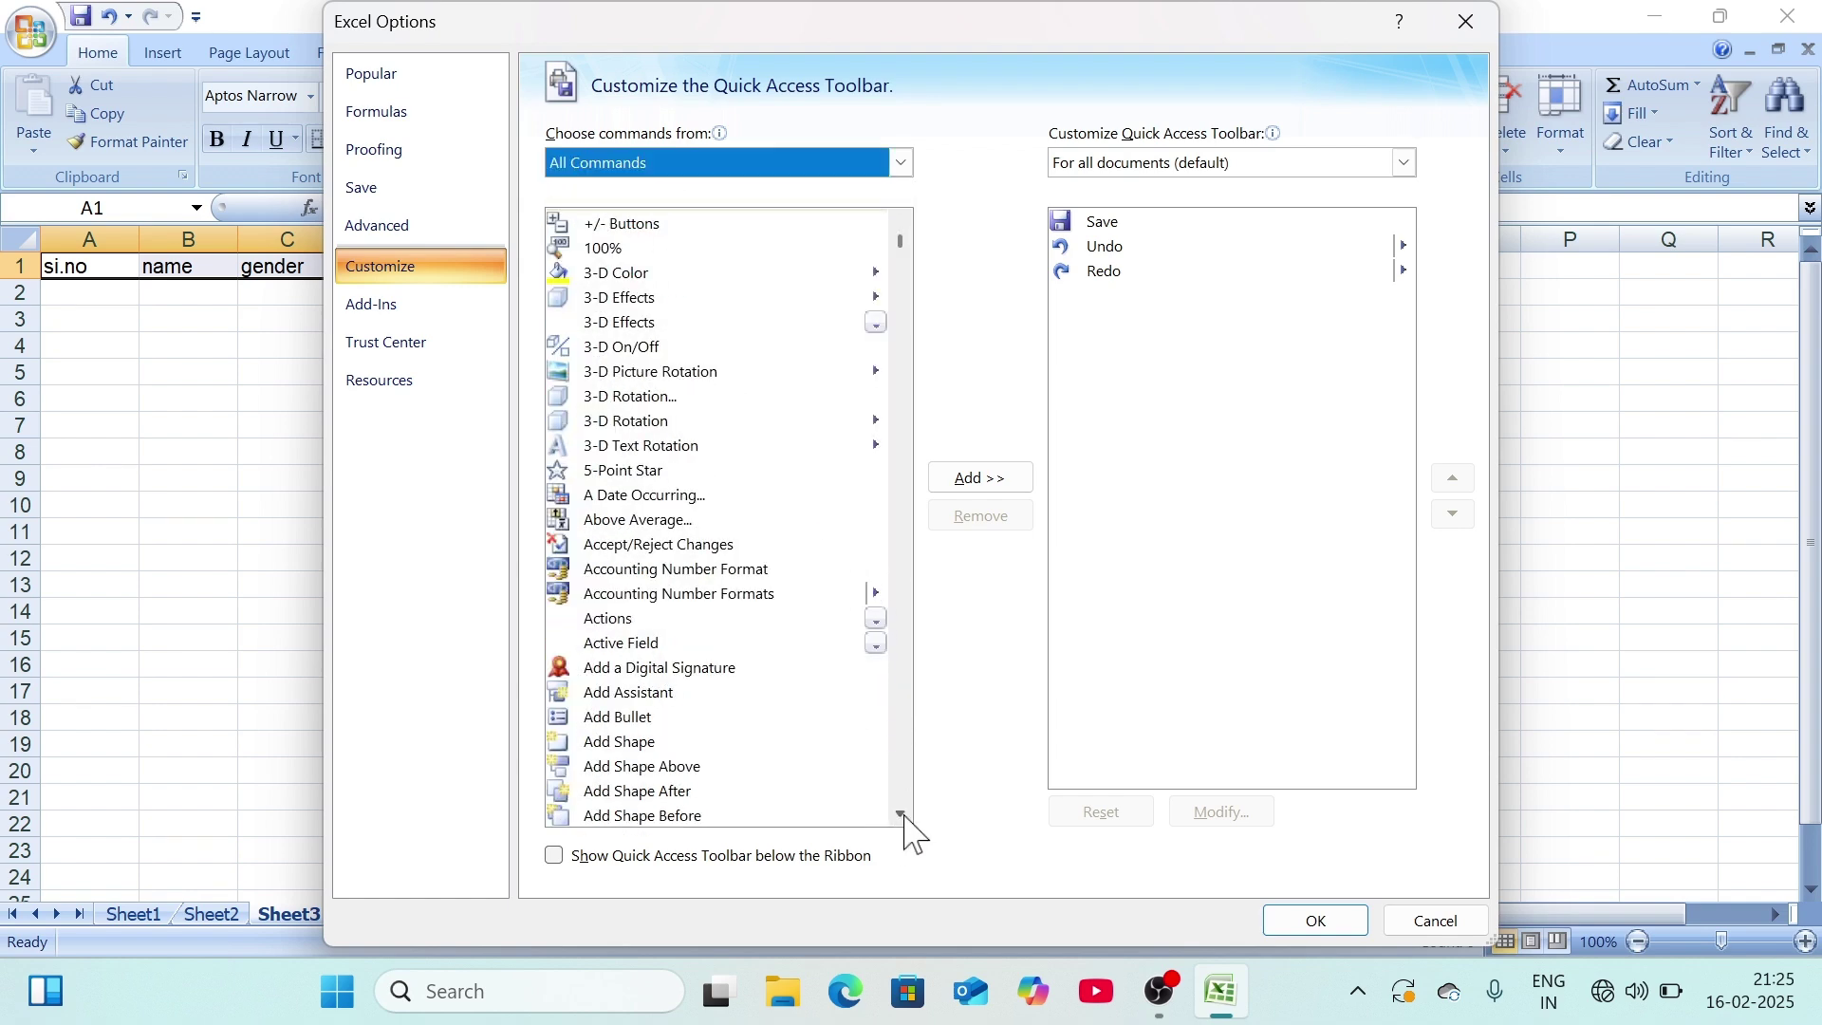
{"action": "left_click_drag", "start_coordinate": [902, 814], "coordinate": [901, 814]}
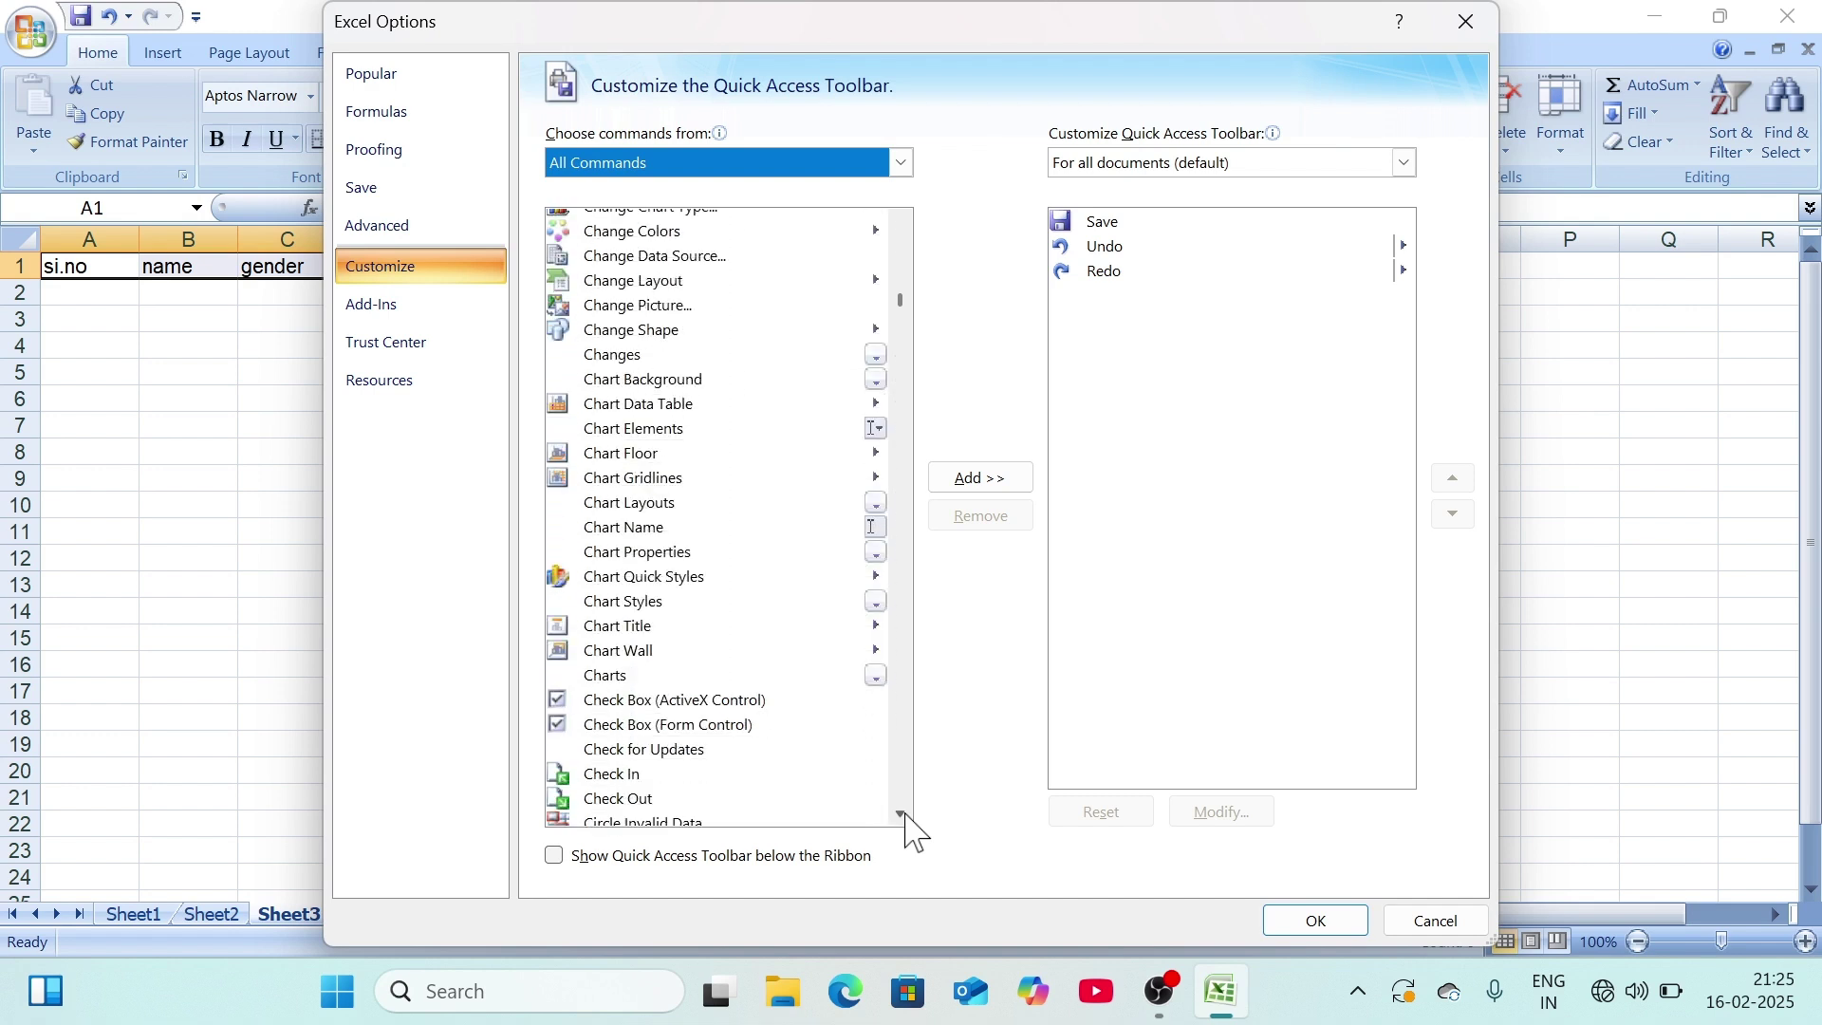
{"action": "left_click_drag", "start_coordinate": [901, 814], "coordinate": [901, 814]}
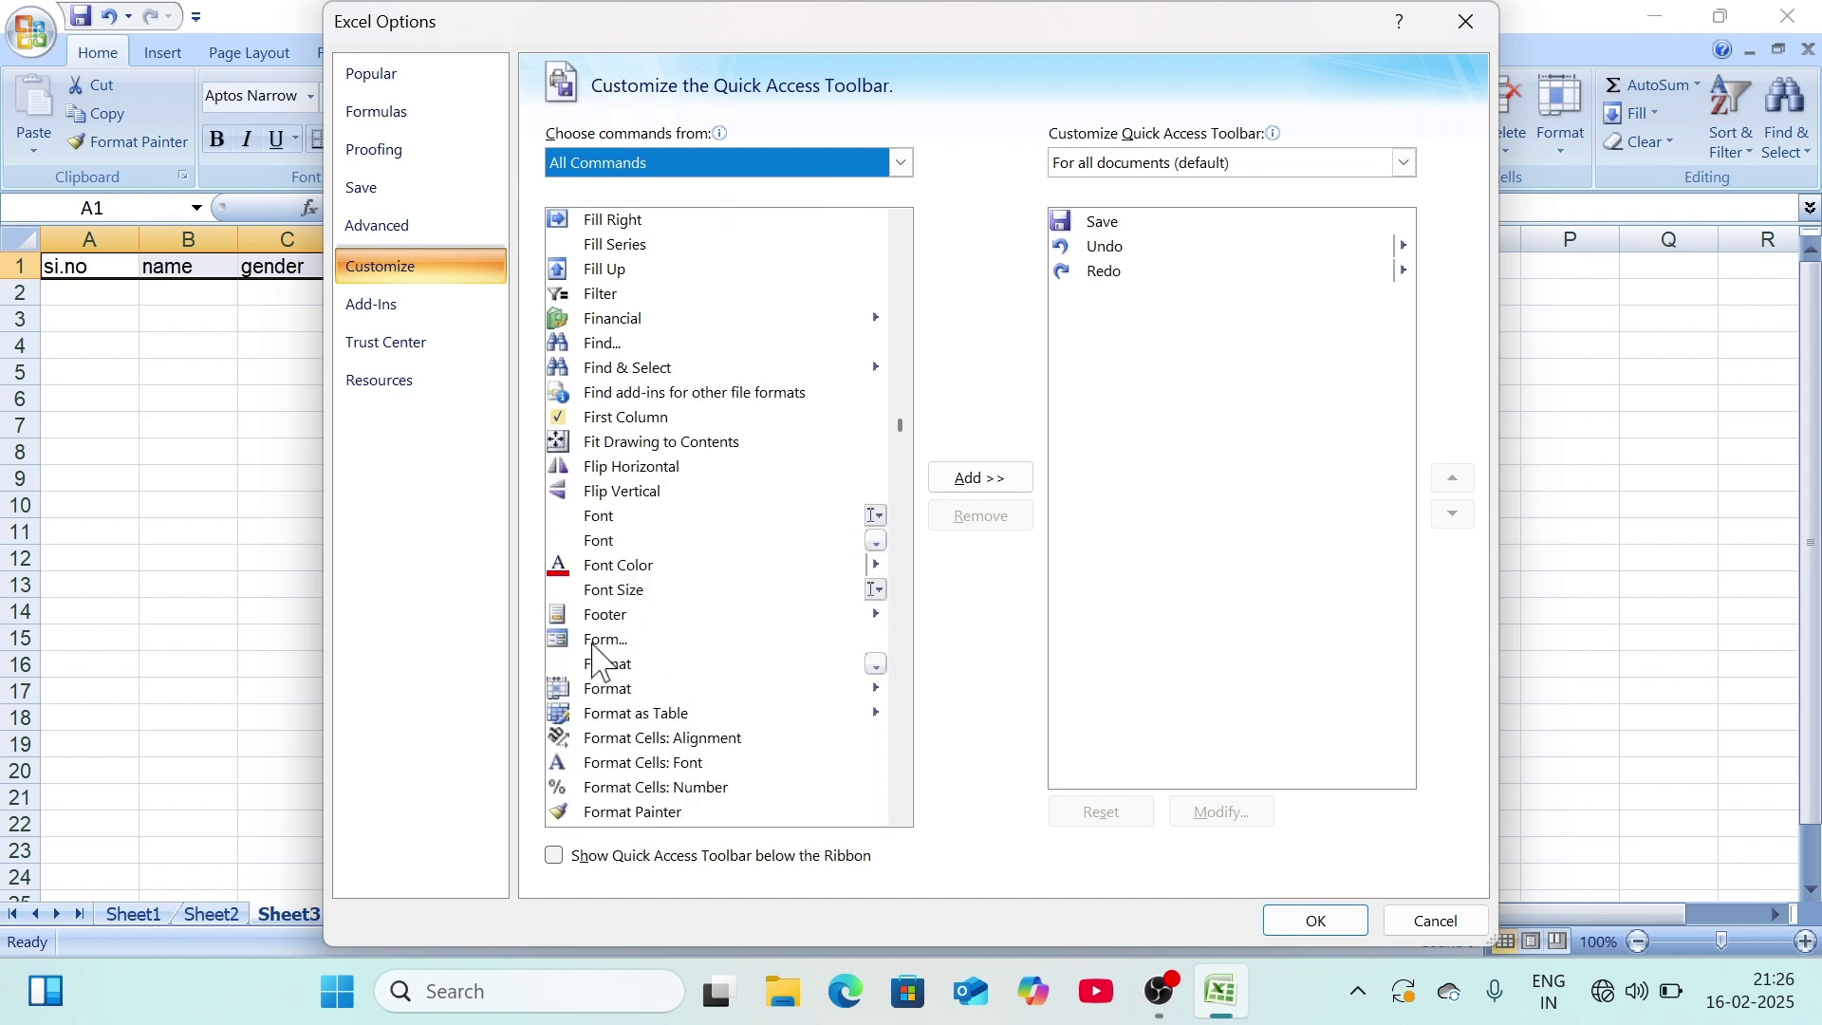
{"action": "left_click", "coordinate": [601, 640]}
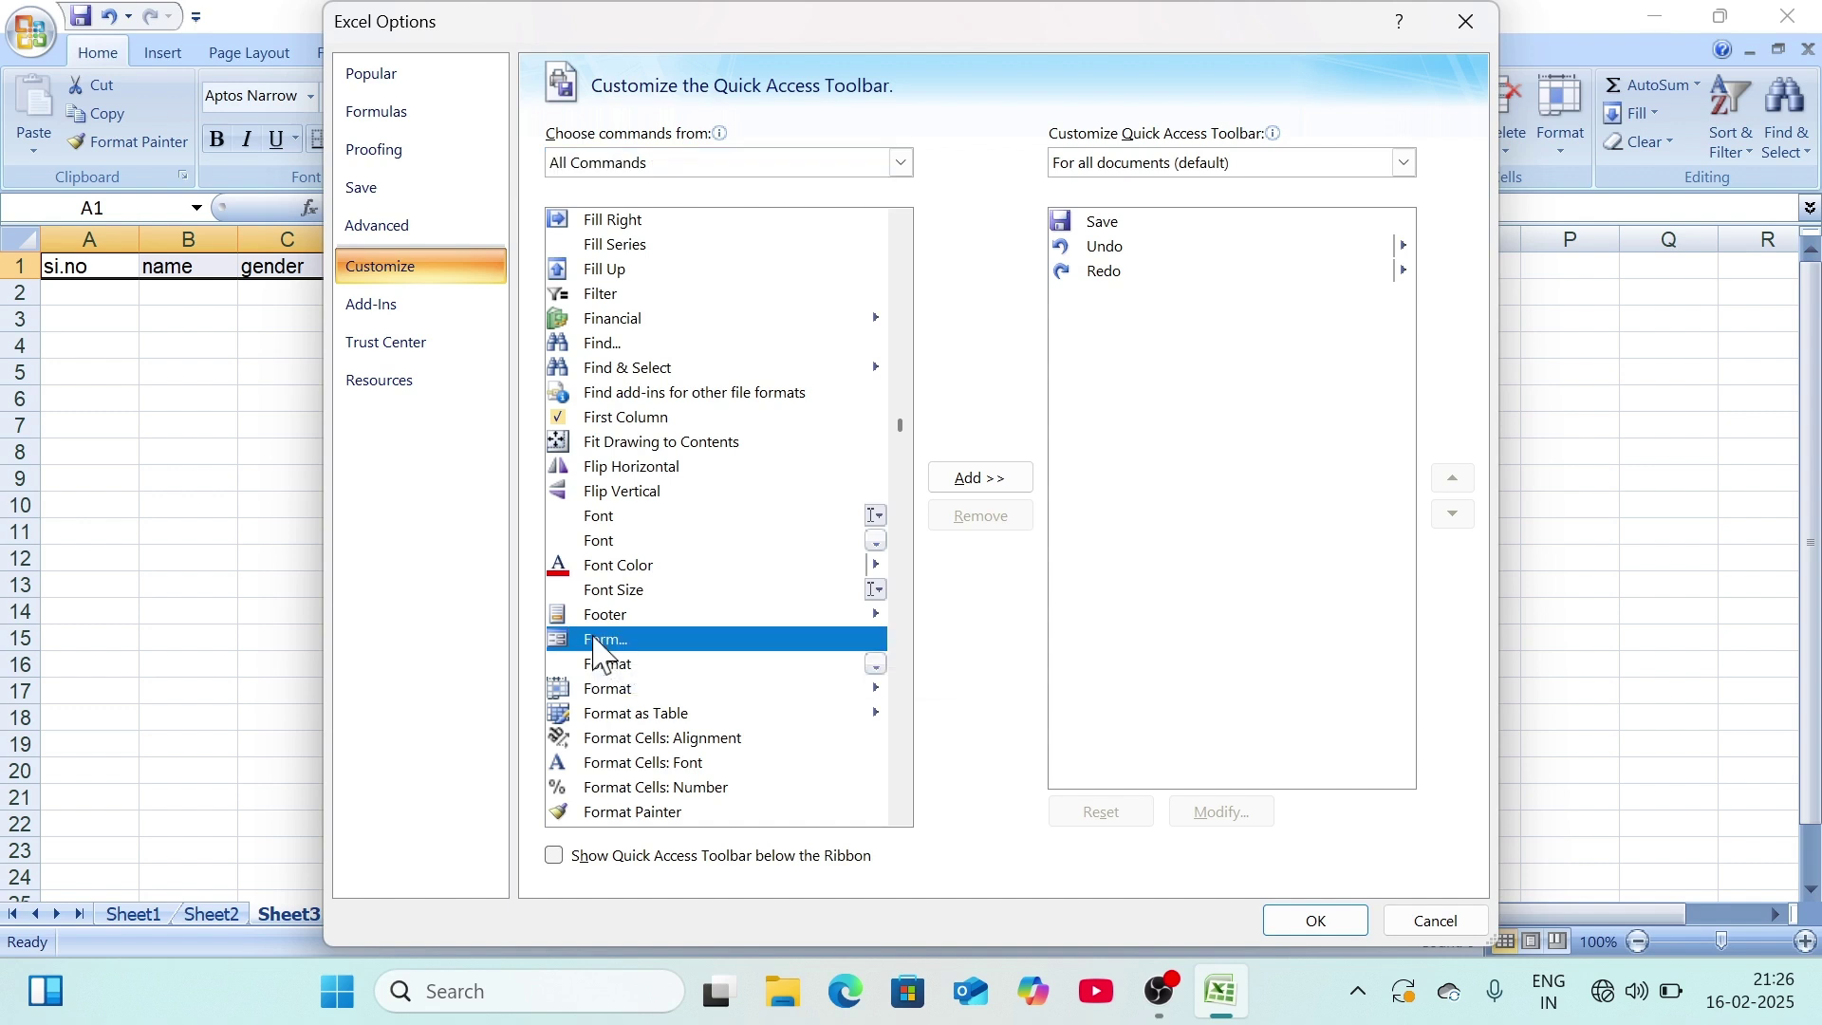
{"action": "left_click", "coordinate": [980, 477]}
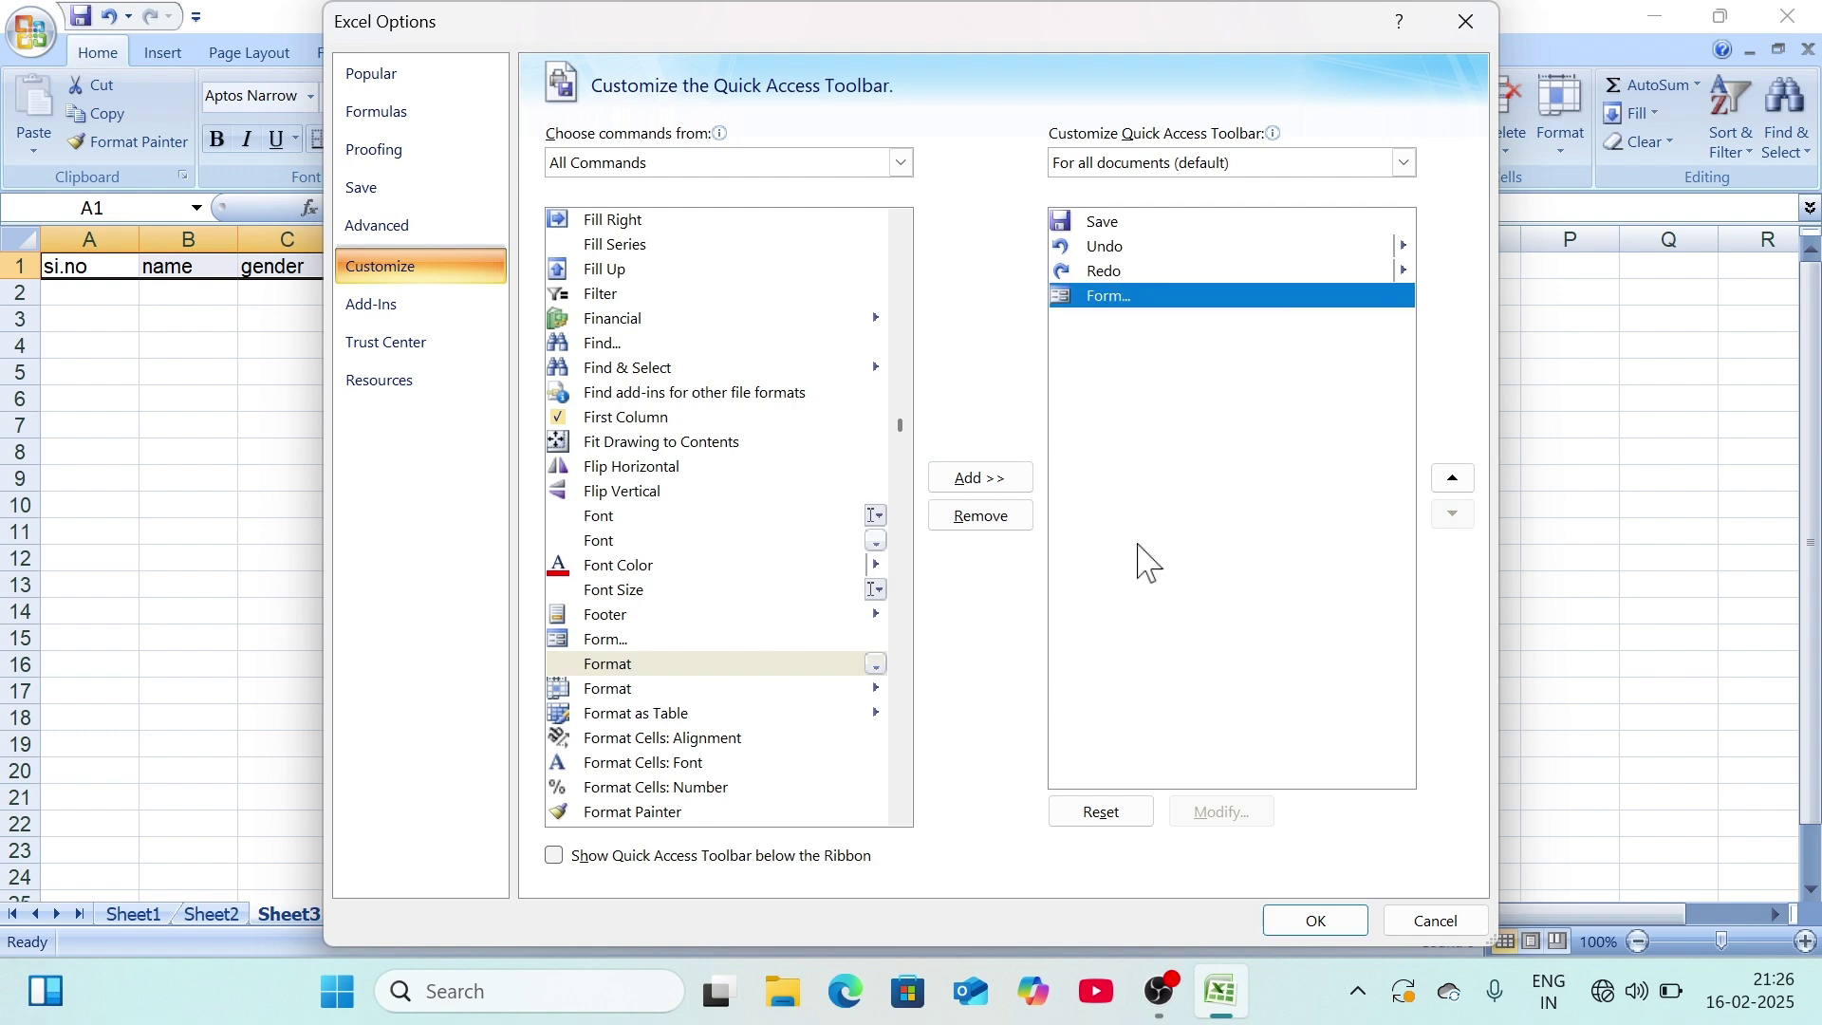
{"action": "left_click", "coordinate": [1318, 920]}
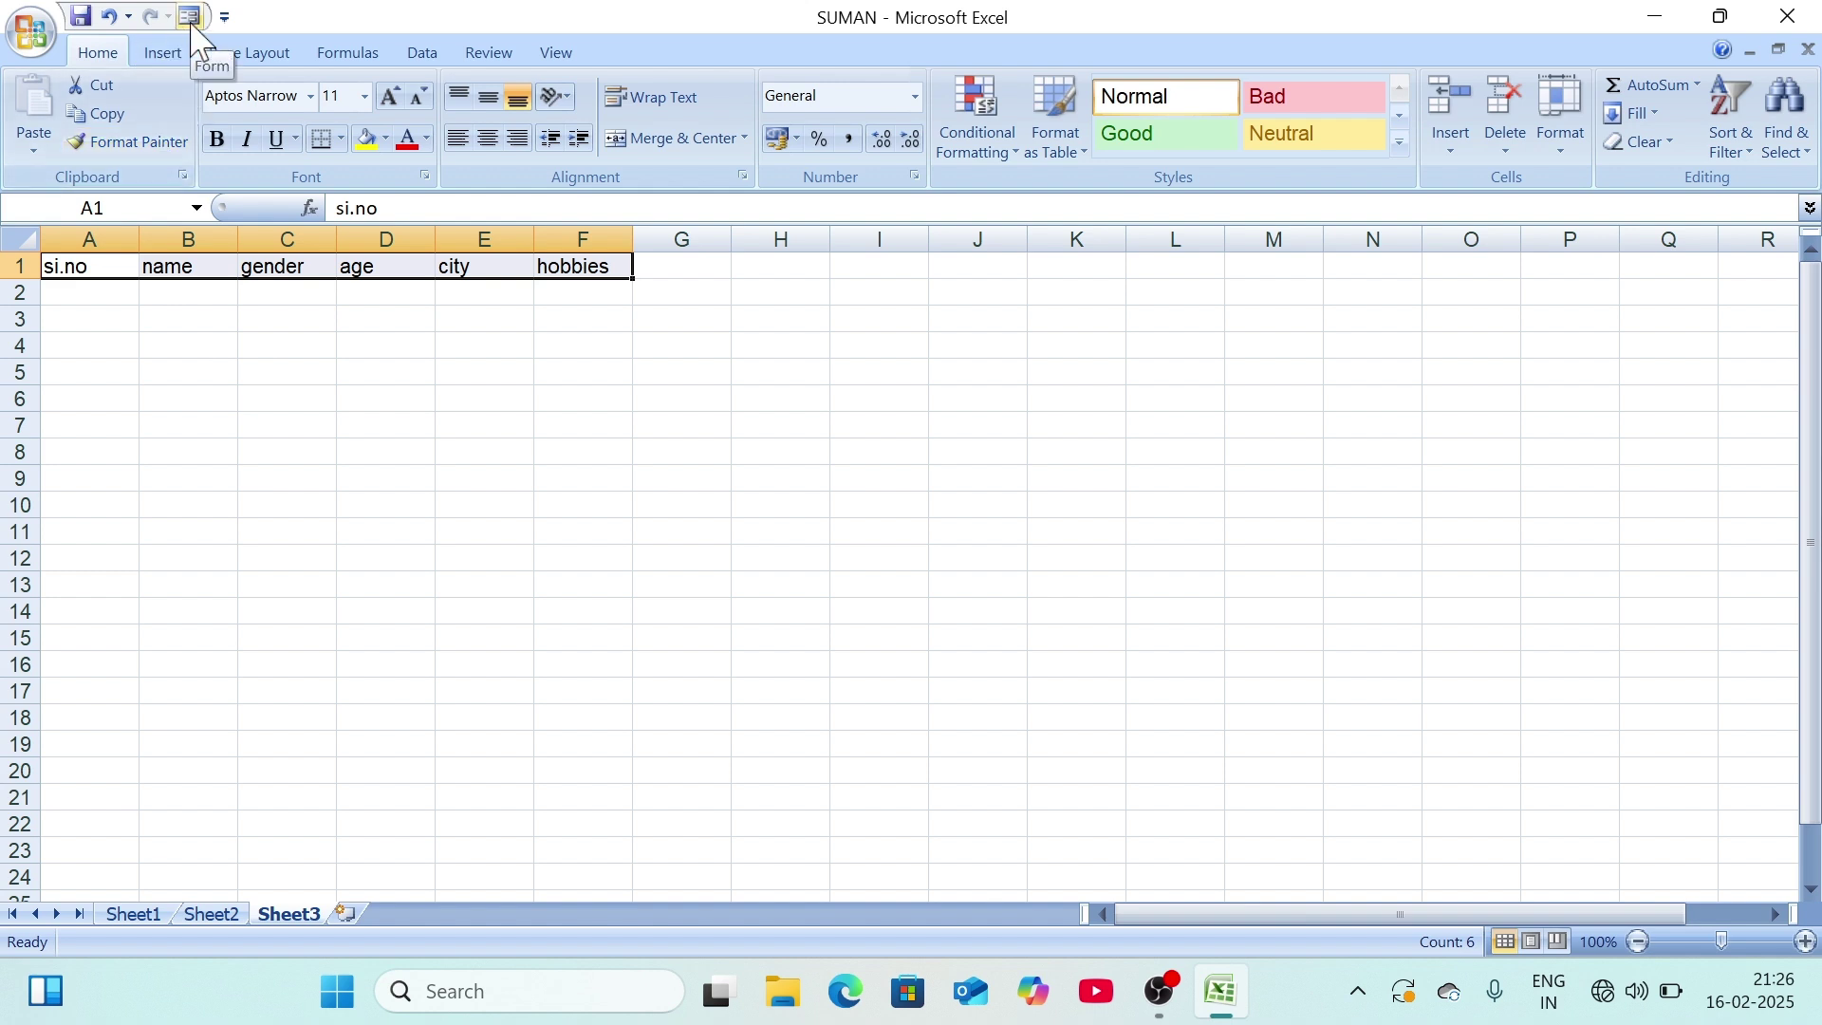
Step: Open the data form from cell A2, using the first row as labels, and move the form clear of the data columns
{"action": "left_click", "coordinate": [105, 289]}
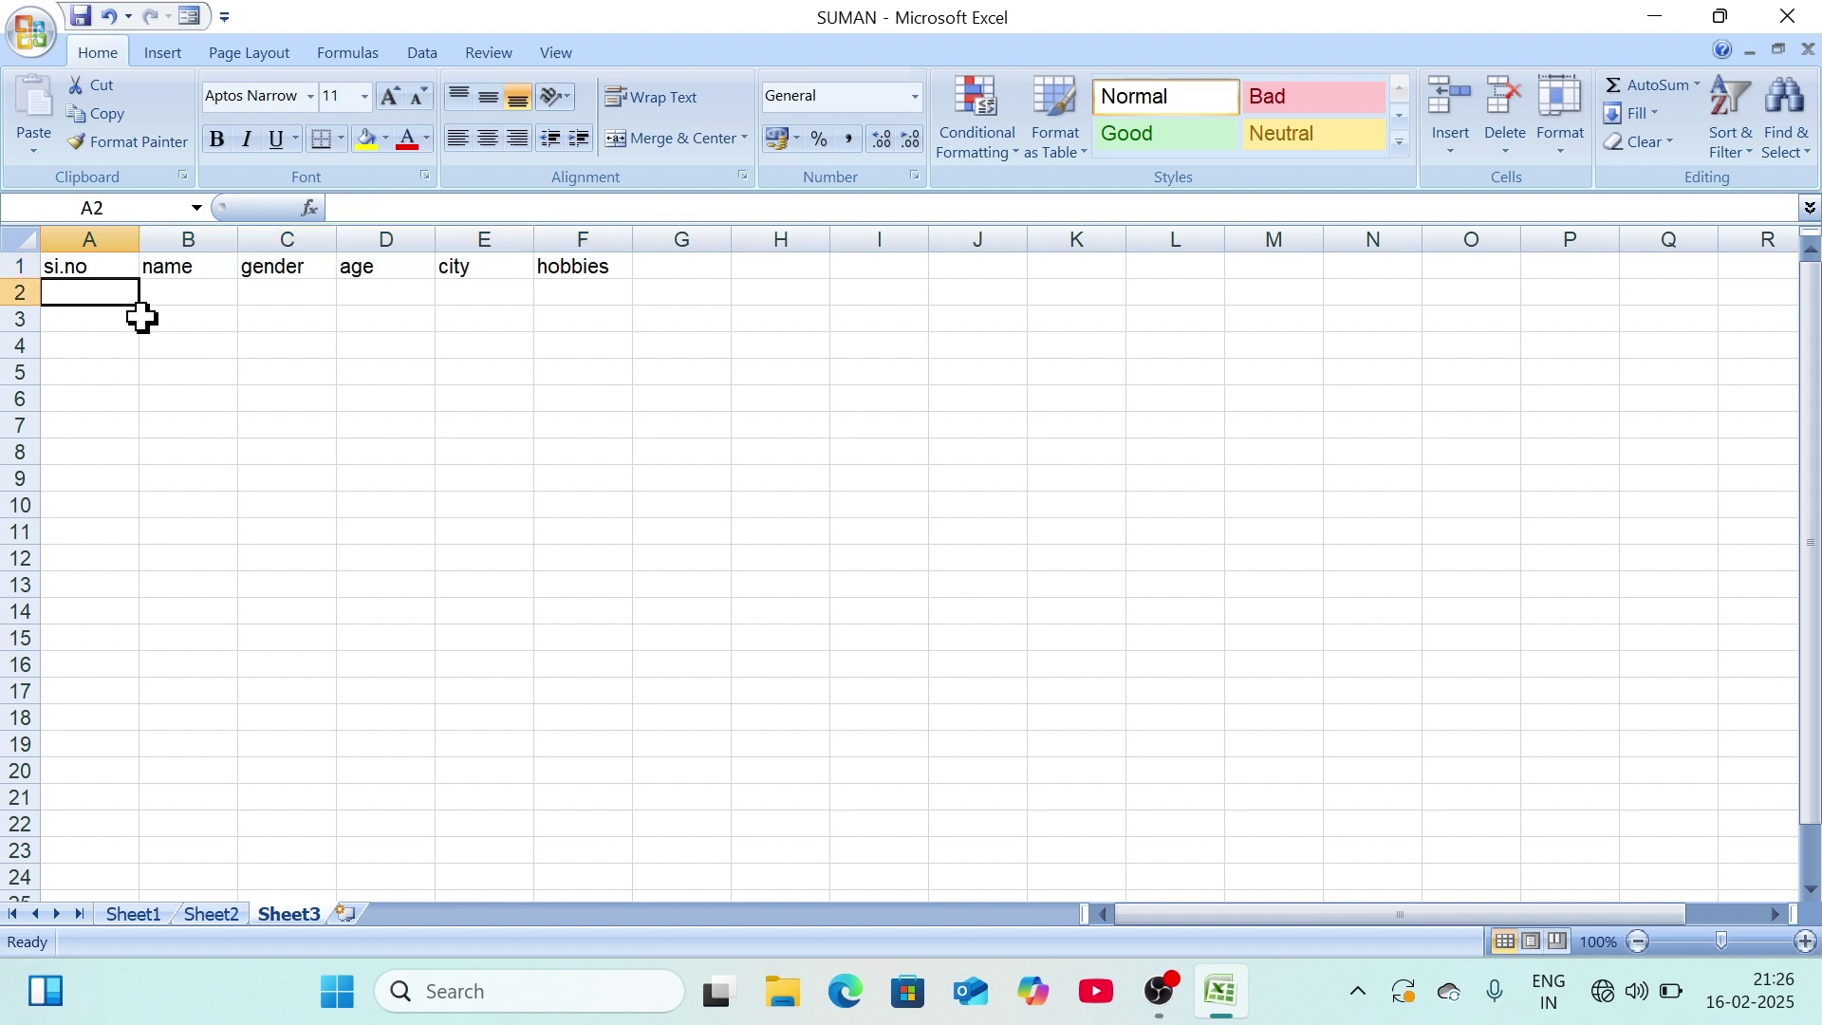
{"action": "left_click", "coordinate": [188, 19]}
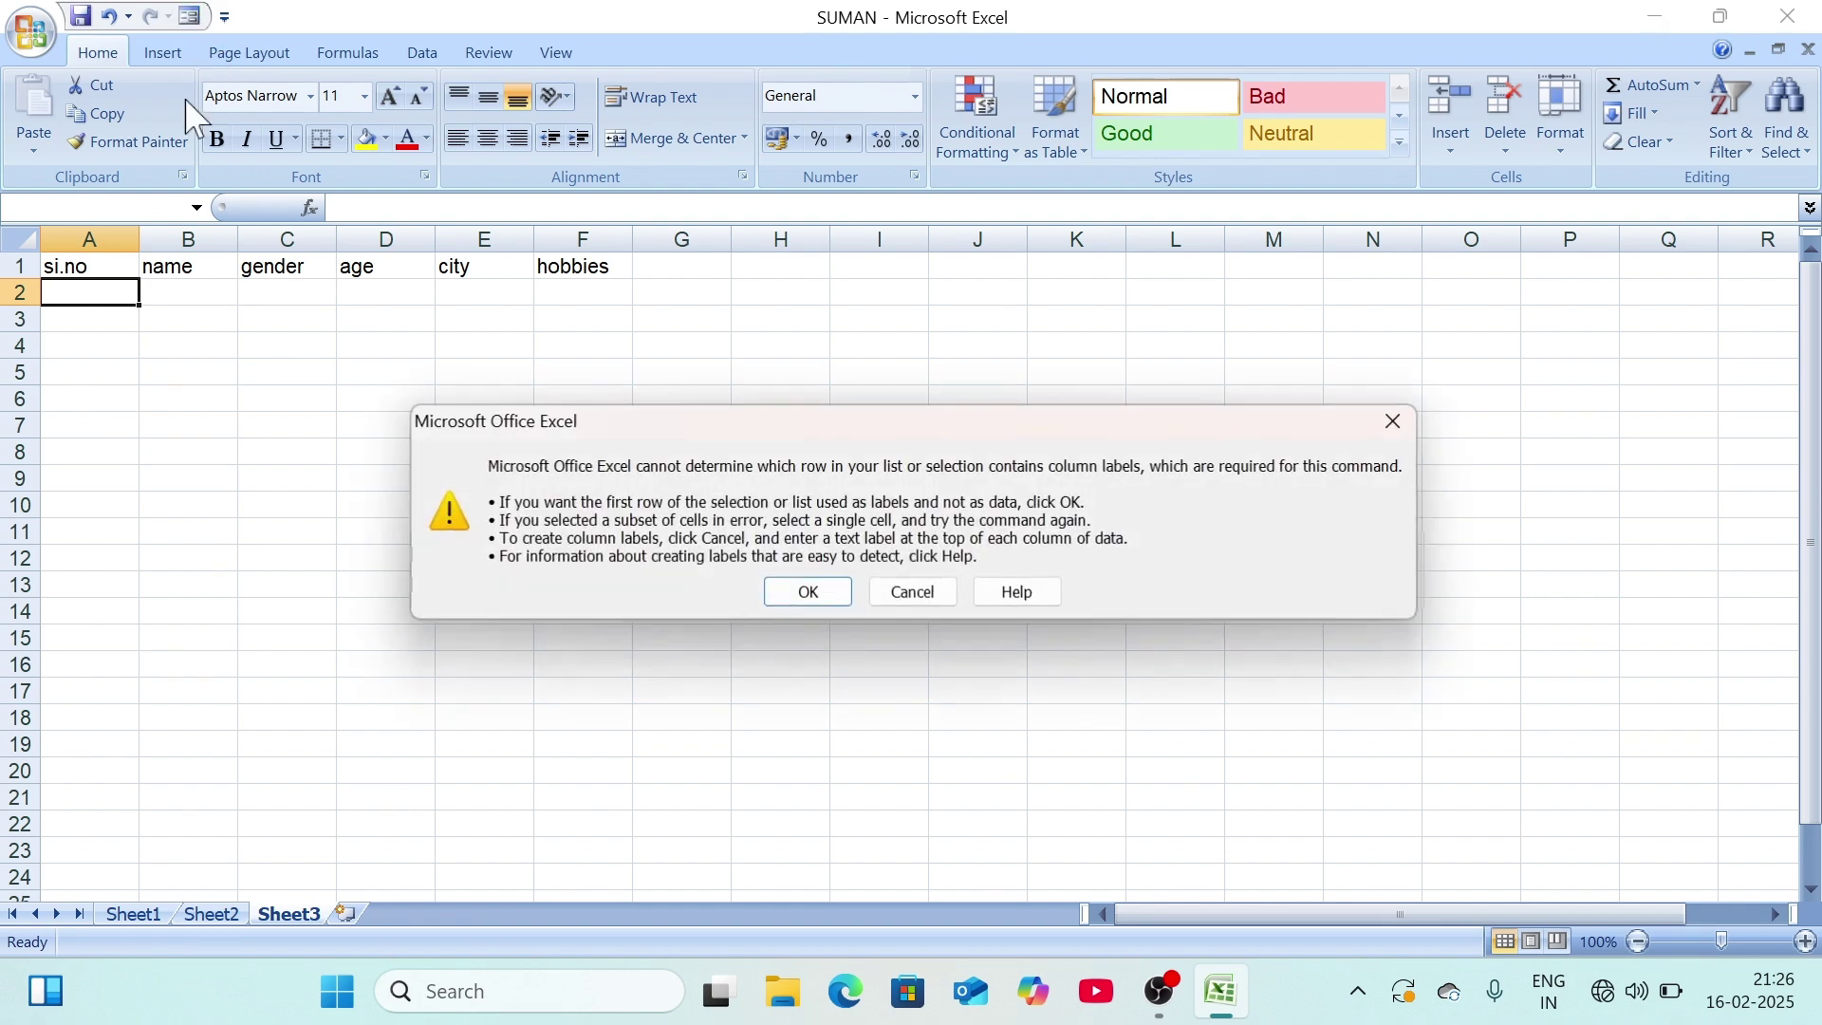
{"action": "left_click", "coordinate": [809, 593]}
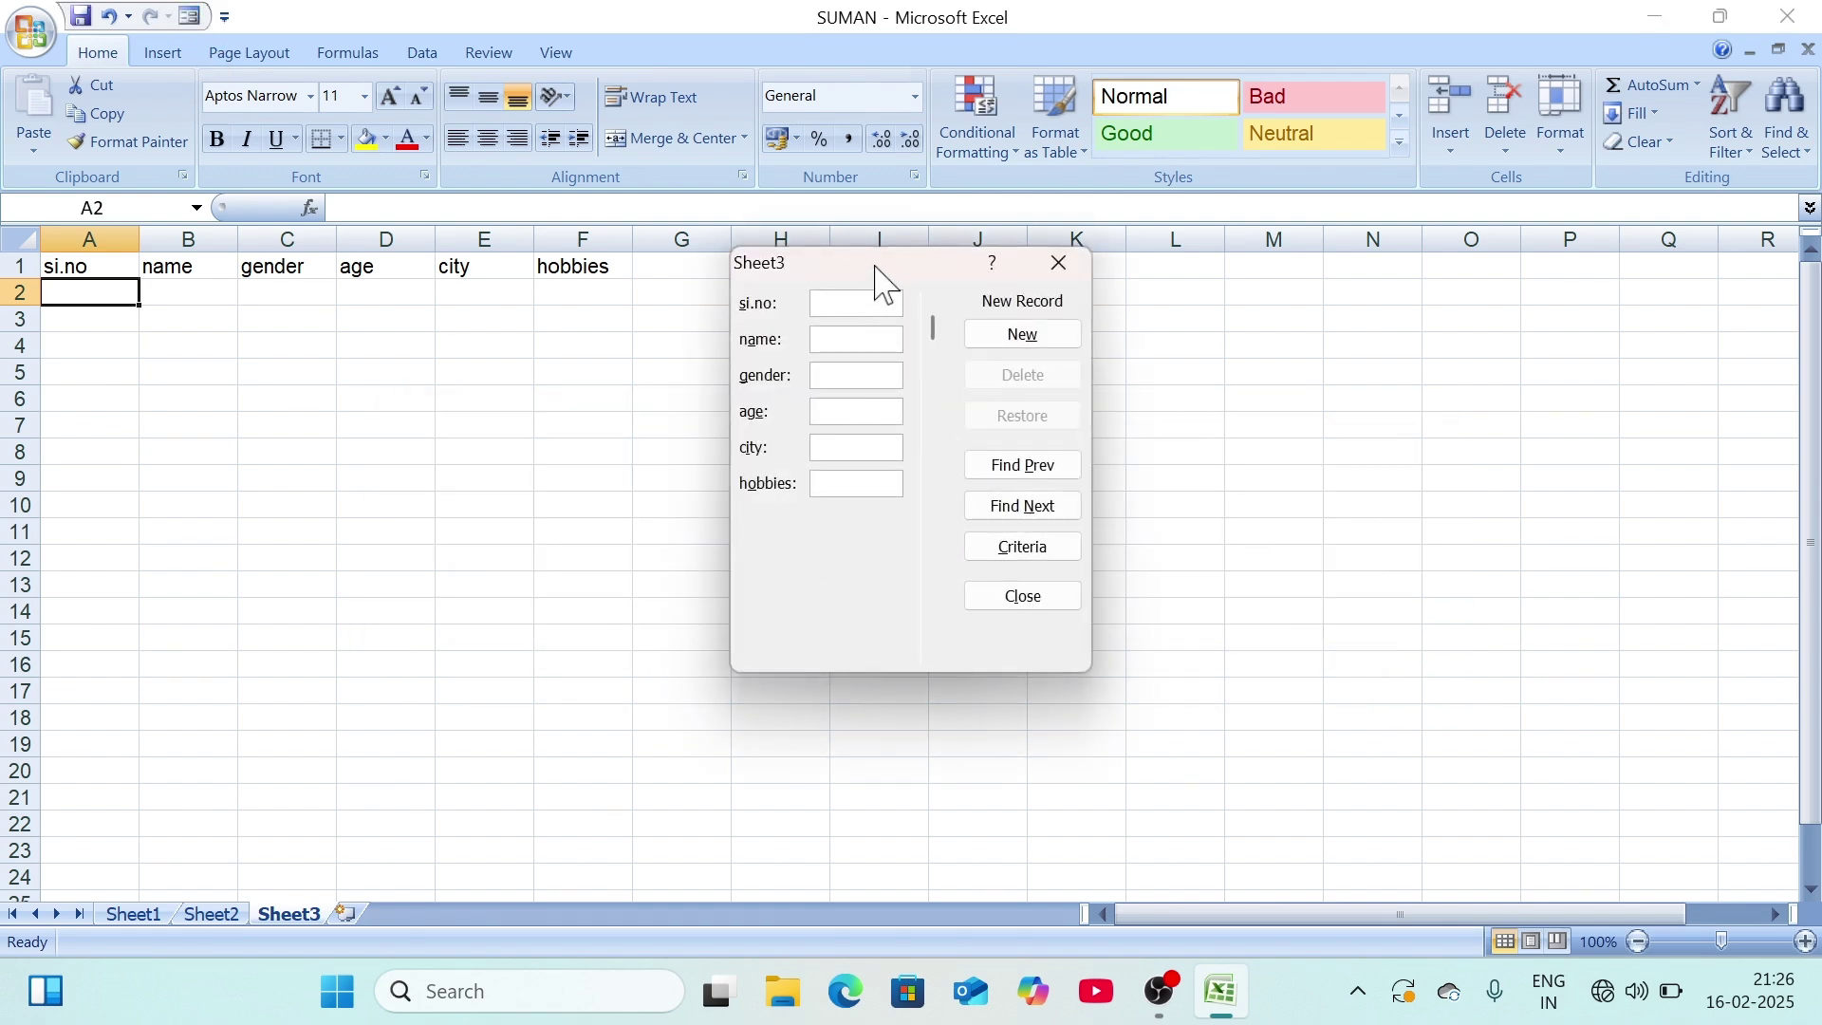
{"action": "left_click_drag", "start_coordinate": [876, 268], "coordinate": [1392, 197]}
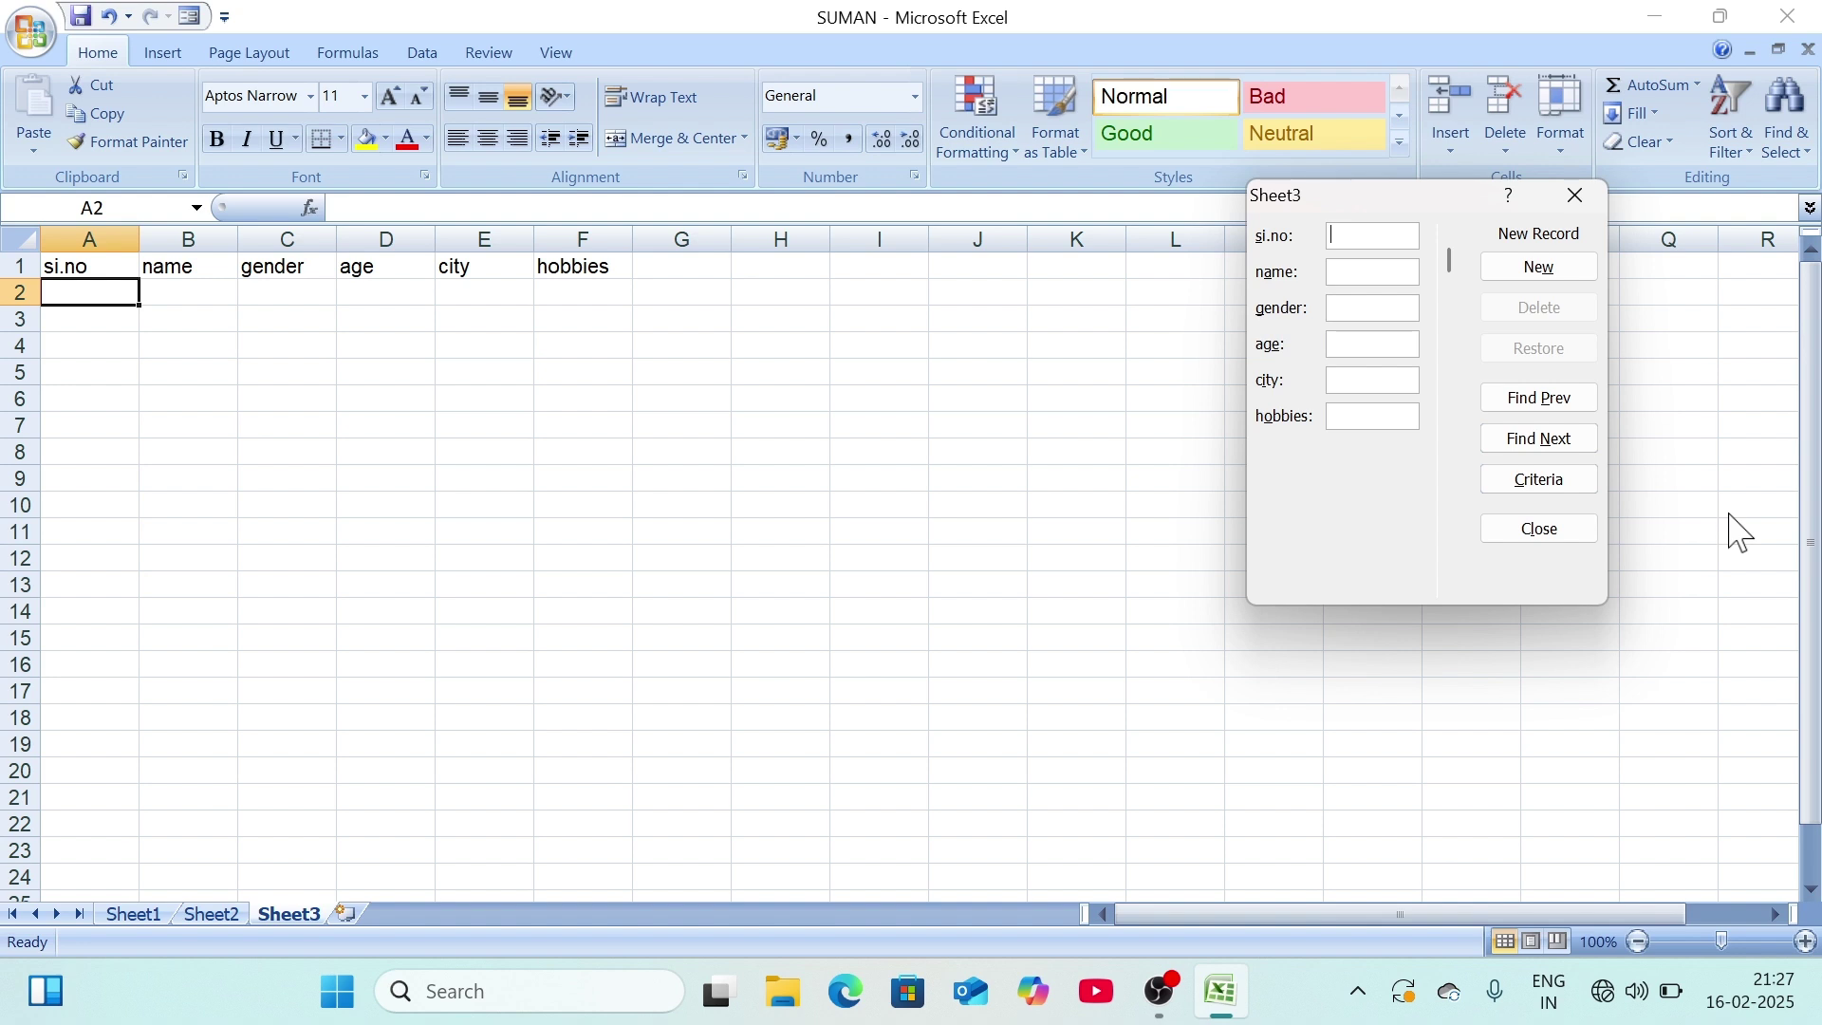
Step: Add the first record through the form: si.no 1, the person's name, gender female, age 18, city gaya and hobbies teacher
{"action": "type", "text": "1"}
{"action": "type", "text": "renu"}
{"action": "type", "text": "fem"}
{"action": "type", "text": "ale"}
{"action": "type", "text": "18"}
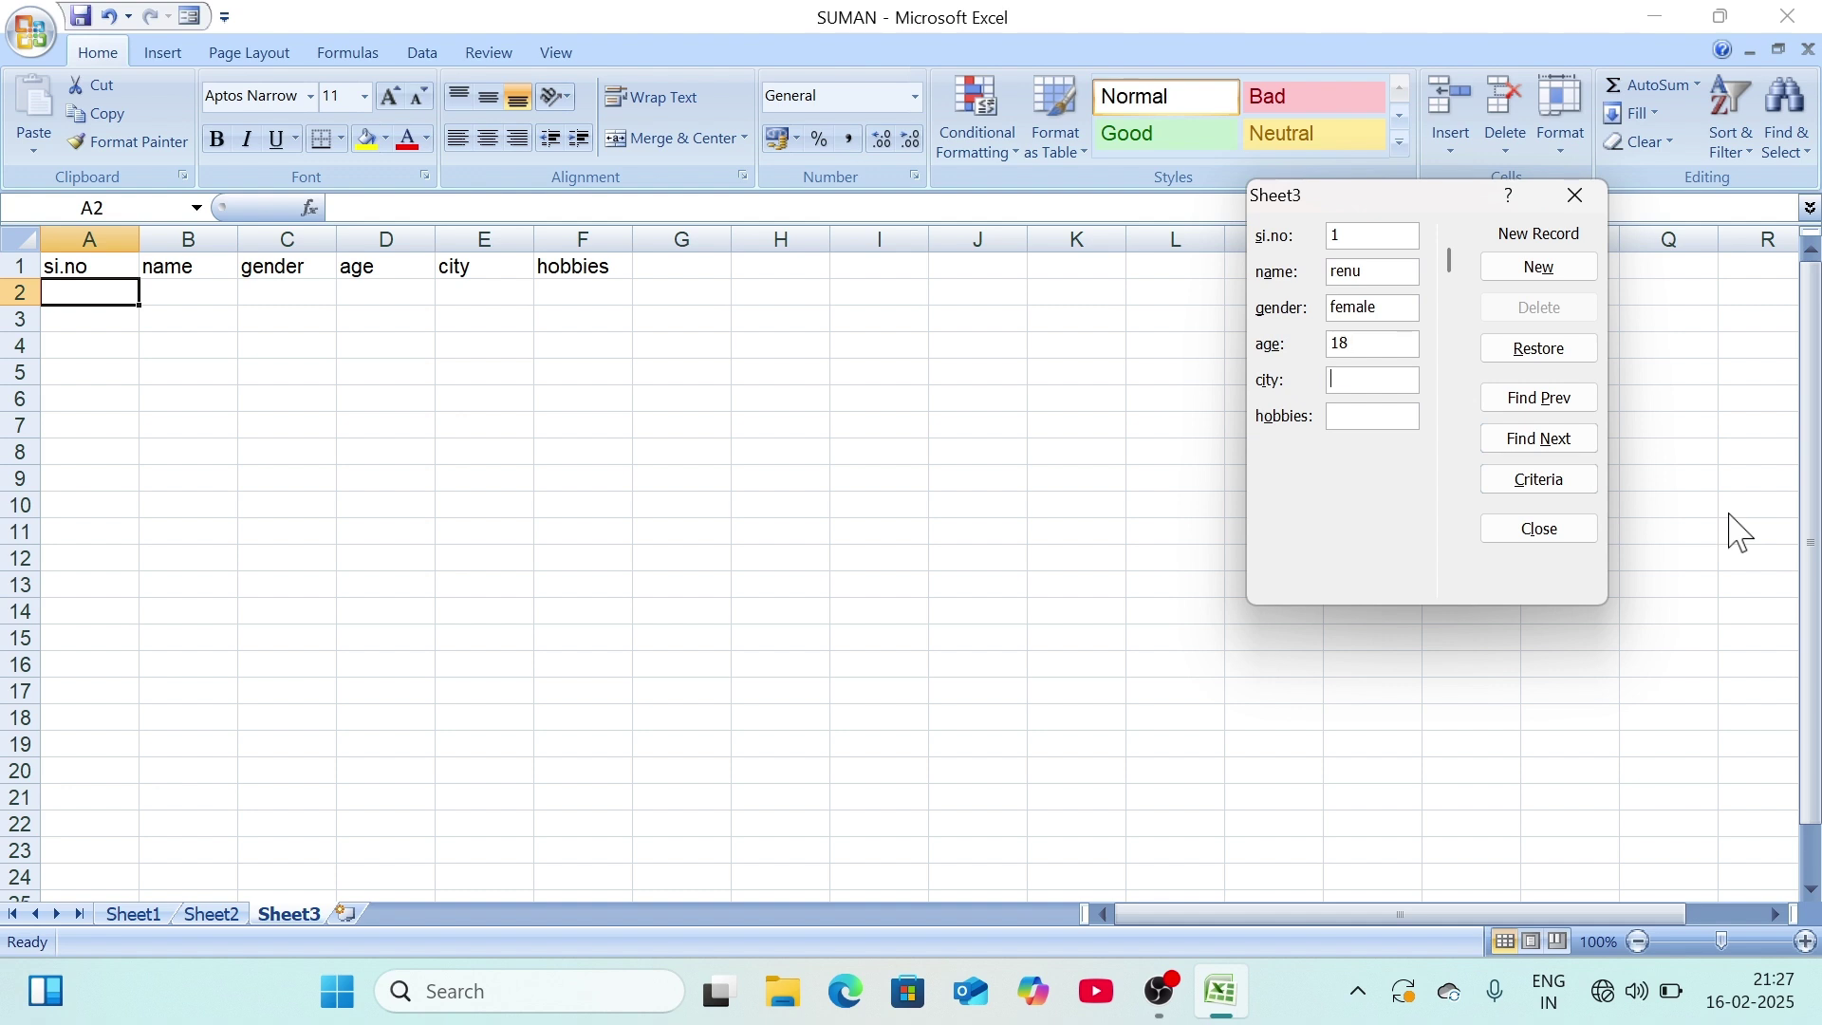
{"action": "type", "text": "gaya"}
{"action": "type", "text": "teache"}
{"action": "type", "text": "r"}
{"action": "key", "text": "Return"}
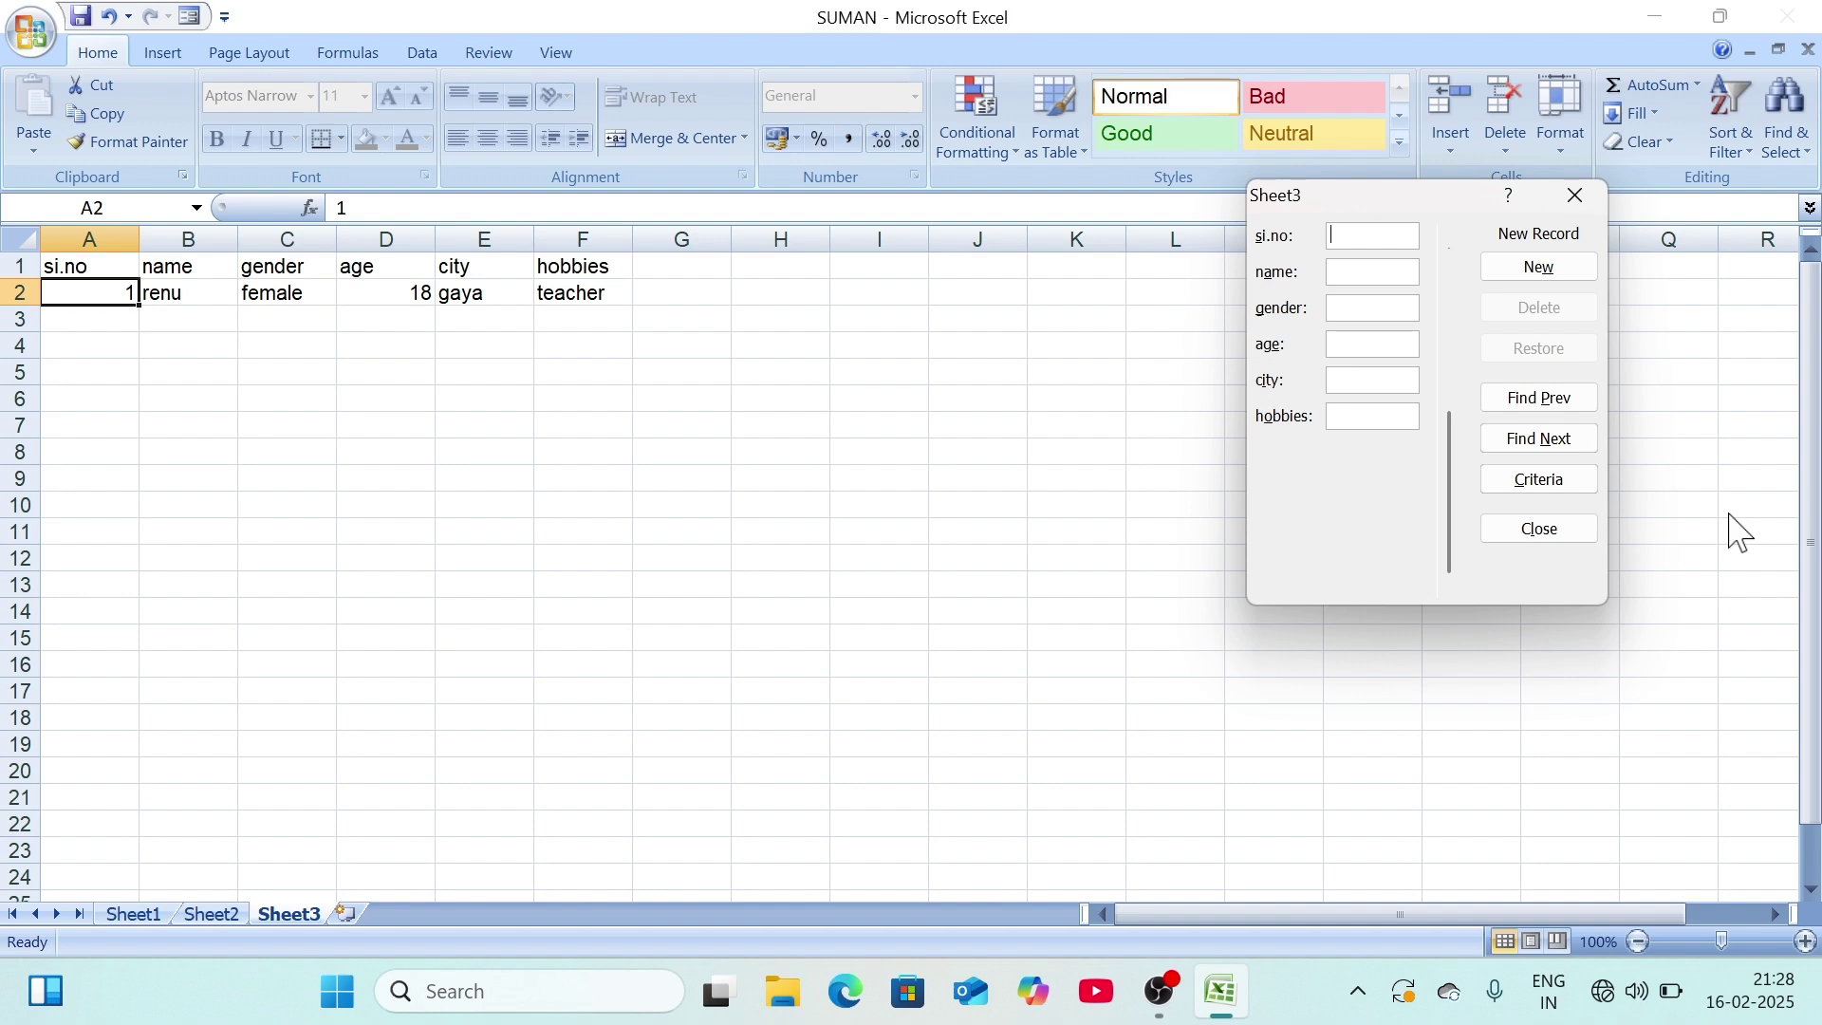
Step: Add a second record through the form: si.no 2, the person's name, gender female, age 16, city mumbai and hobbies reading
{"action": "type", "text": "2"}
{"action": "type", "text": "amita"}
{"action": "type", "text": "female"}
{"action": "type", "text": "16"}
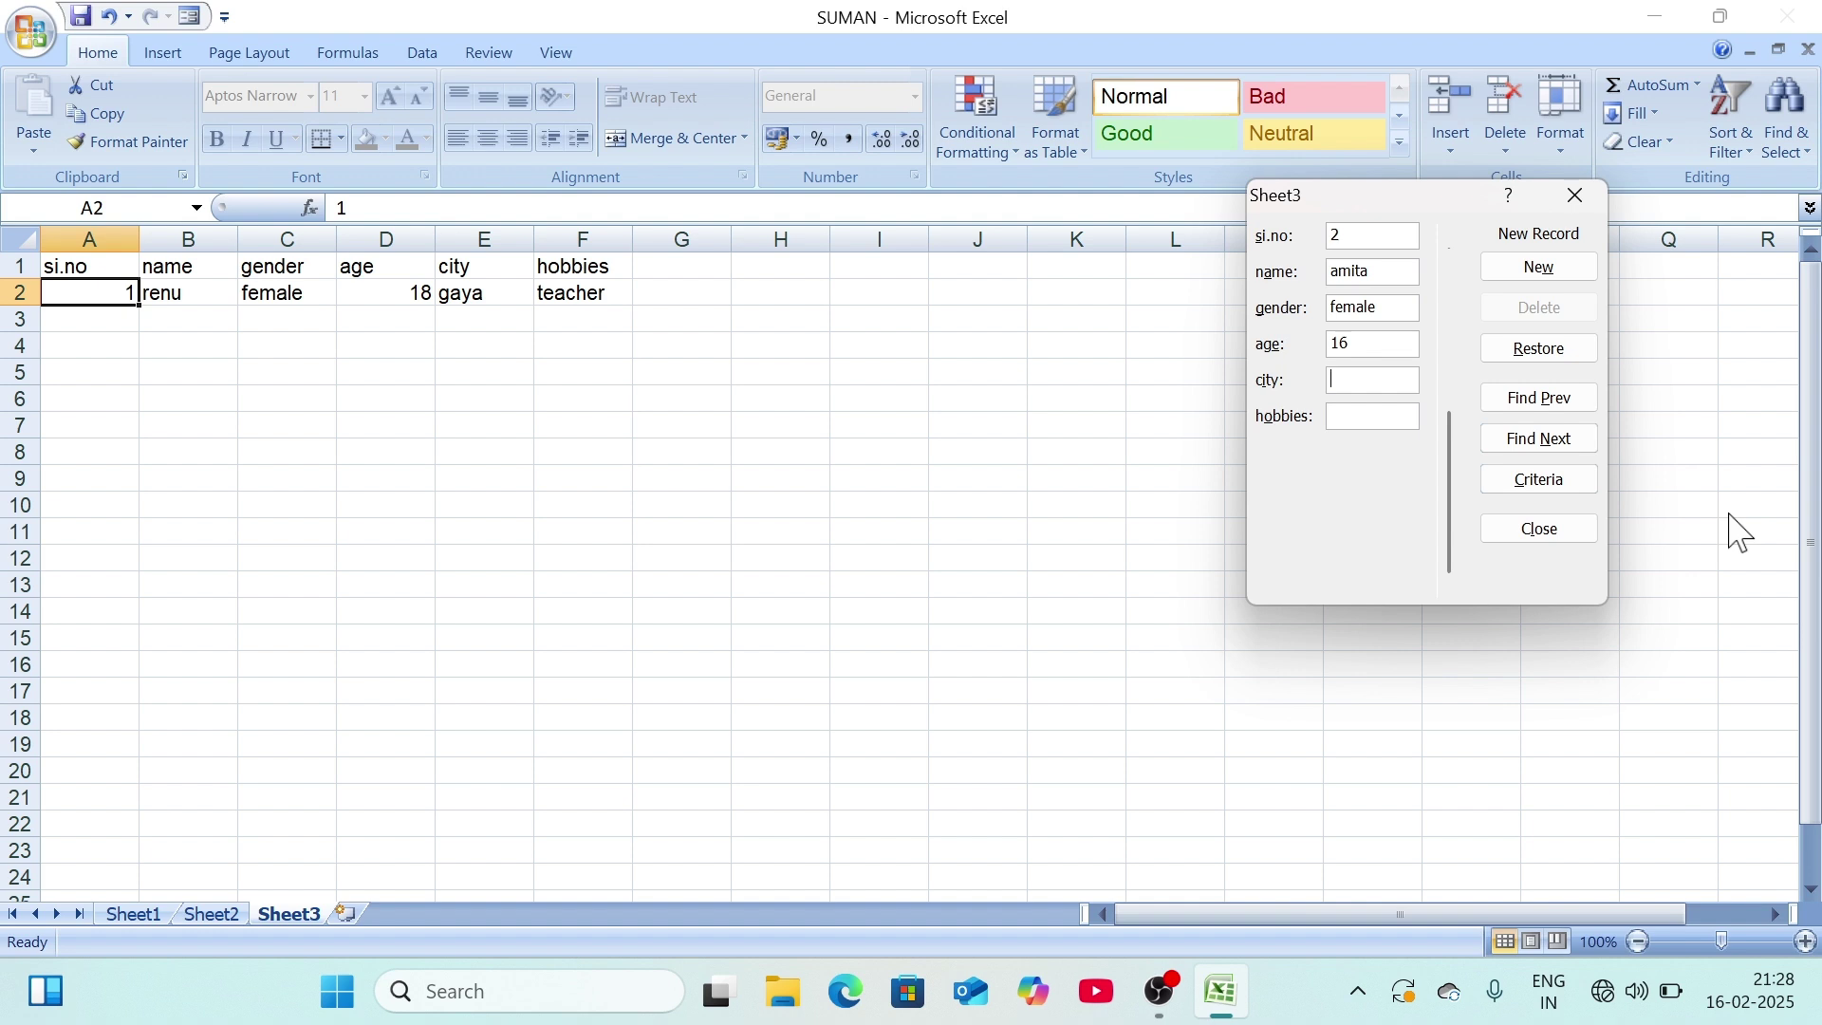
{"action": "type", "text": "mumbIAI"}
{"action": "key", "text": "BackSpace"}
{"action": "key", "text": "BackSpace"}
{"action": "type", "text": "bai"}
{"action": "type", "text": "reading"}
{"action": "key", "text": "Return"}
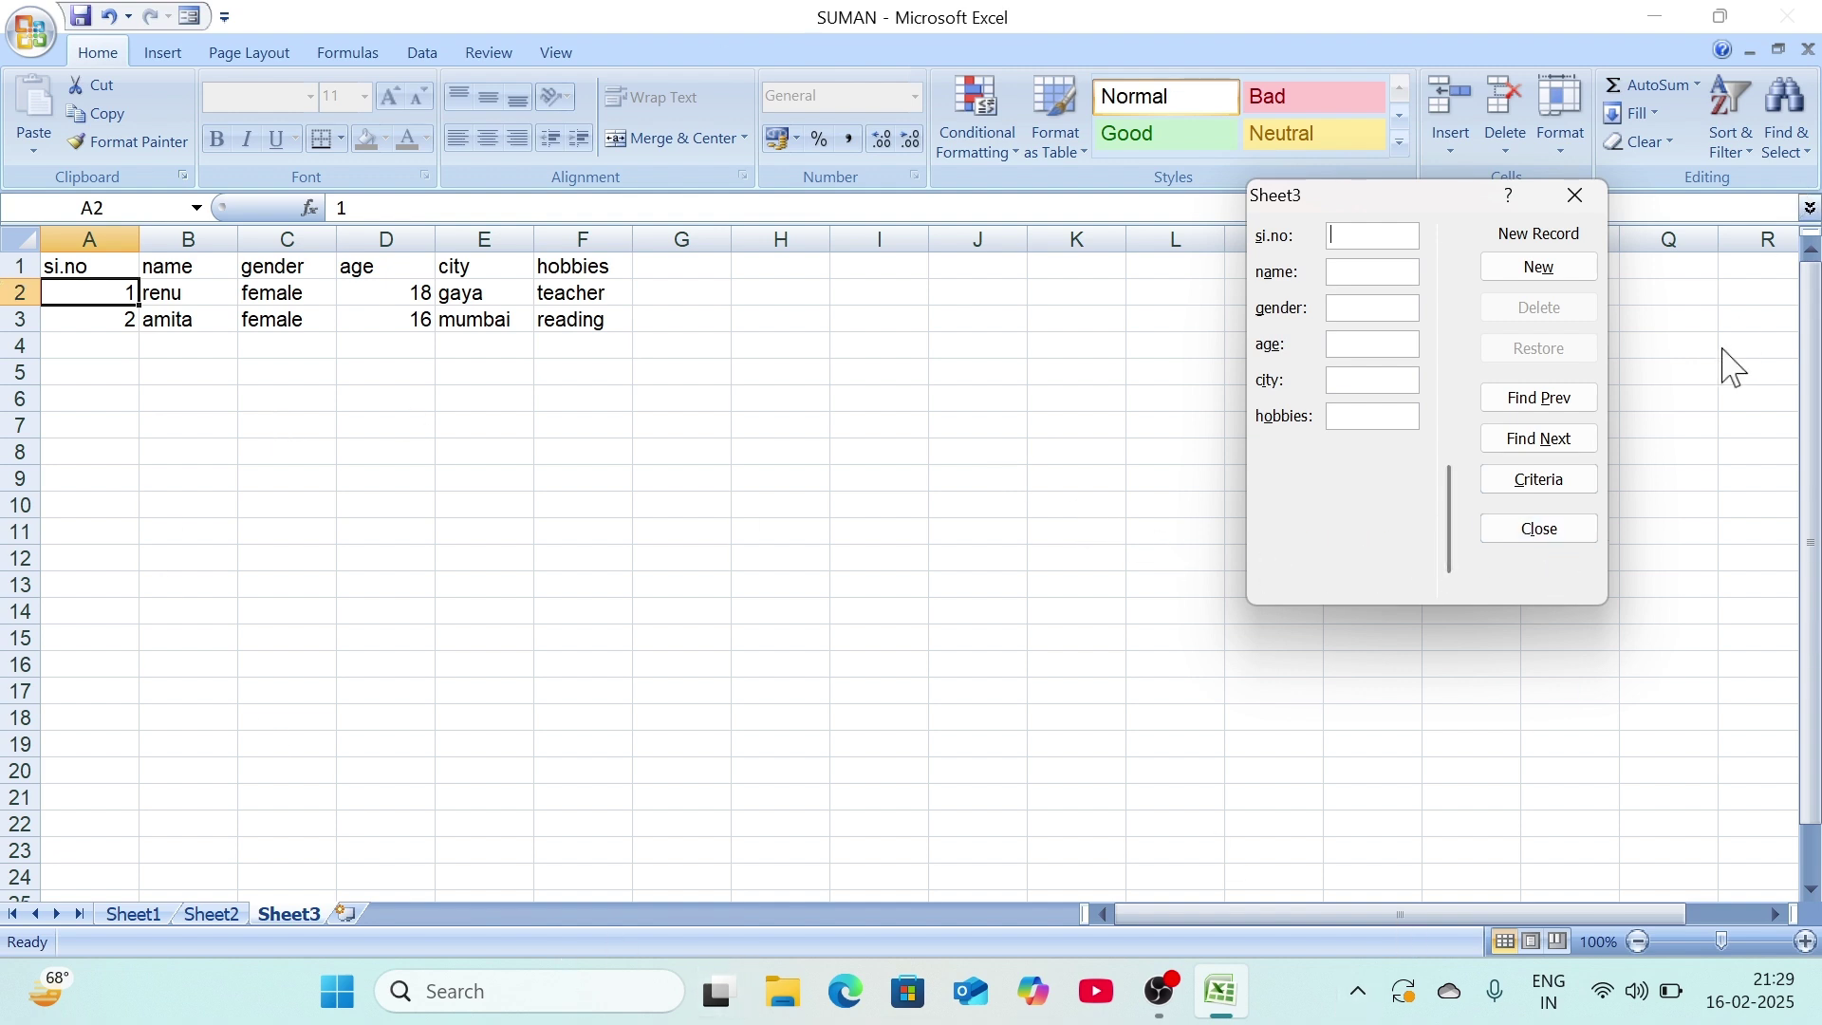
Step: Go back to record 1 in the form, change its hobbies to cooking, and close the form
{"action": "left_click", "coordinate": [1535, 402]}
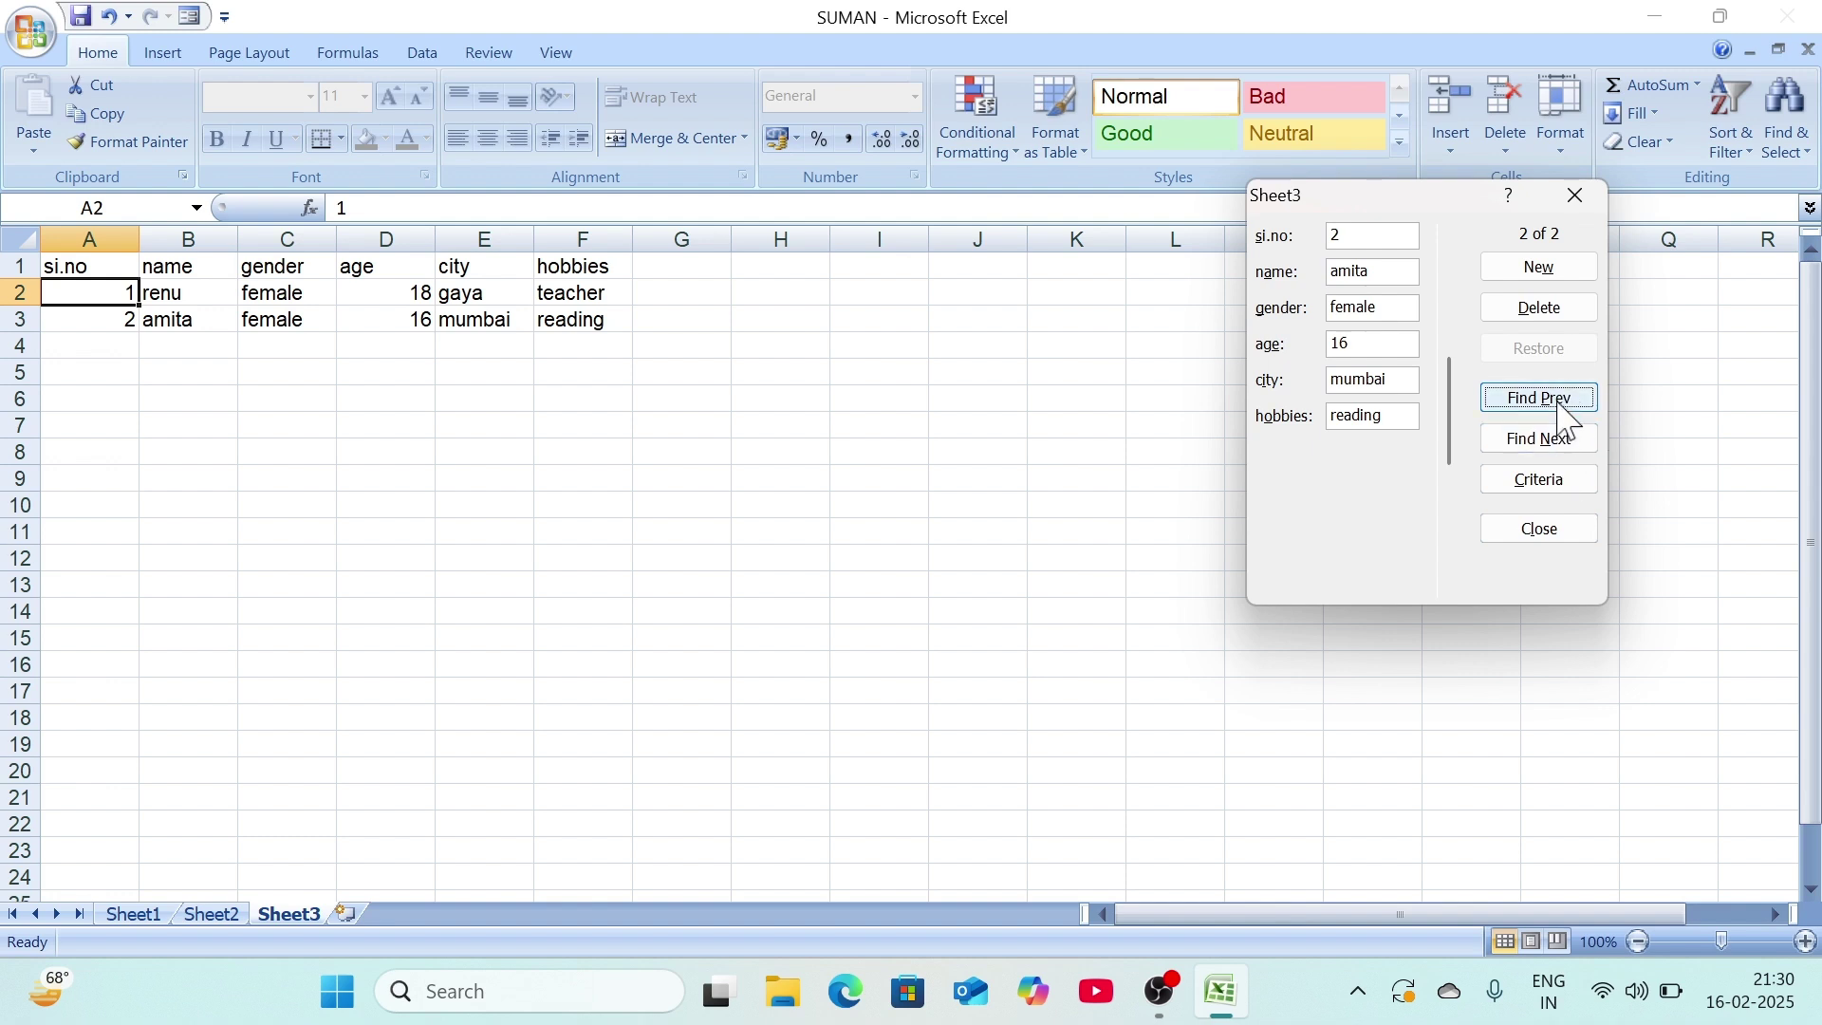
{"action": "left_click", "coordinate": [1538, 399]}
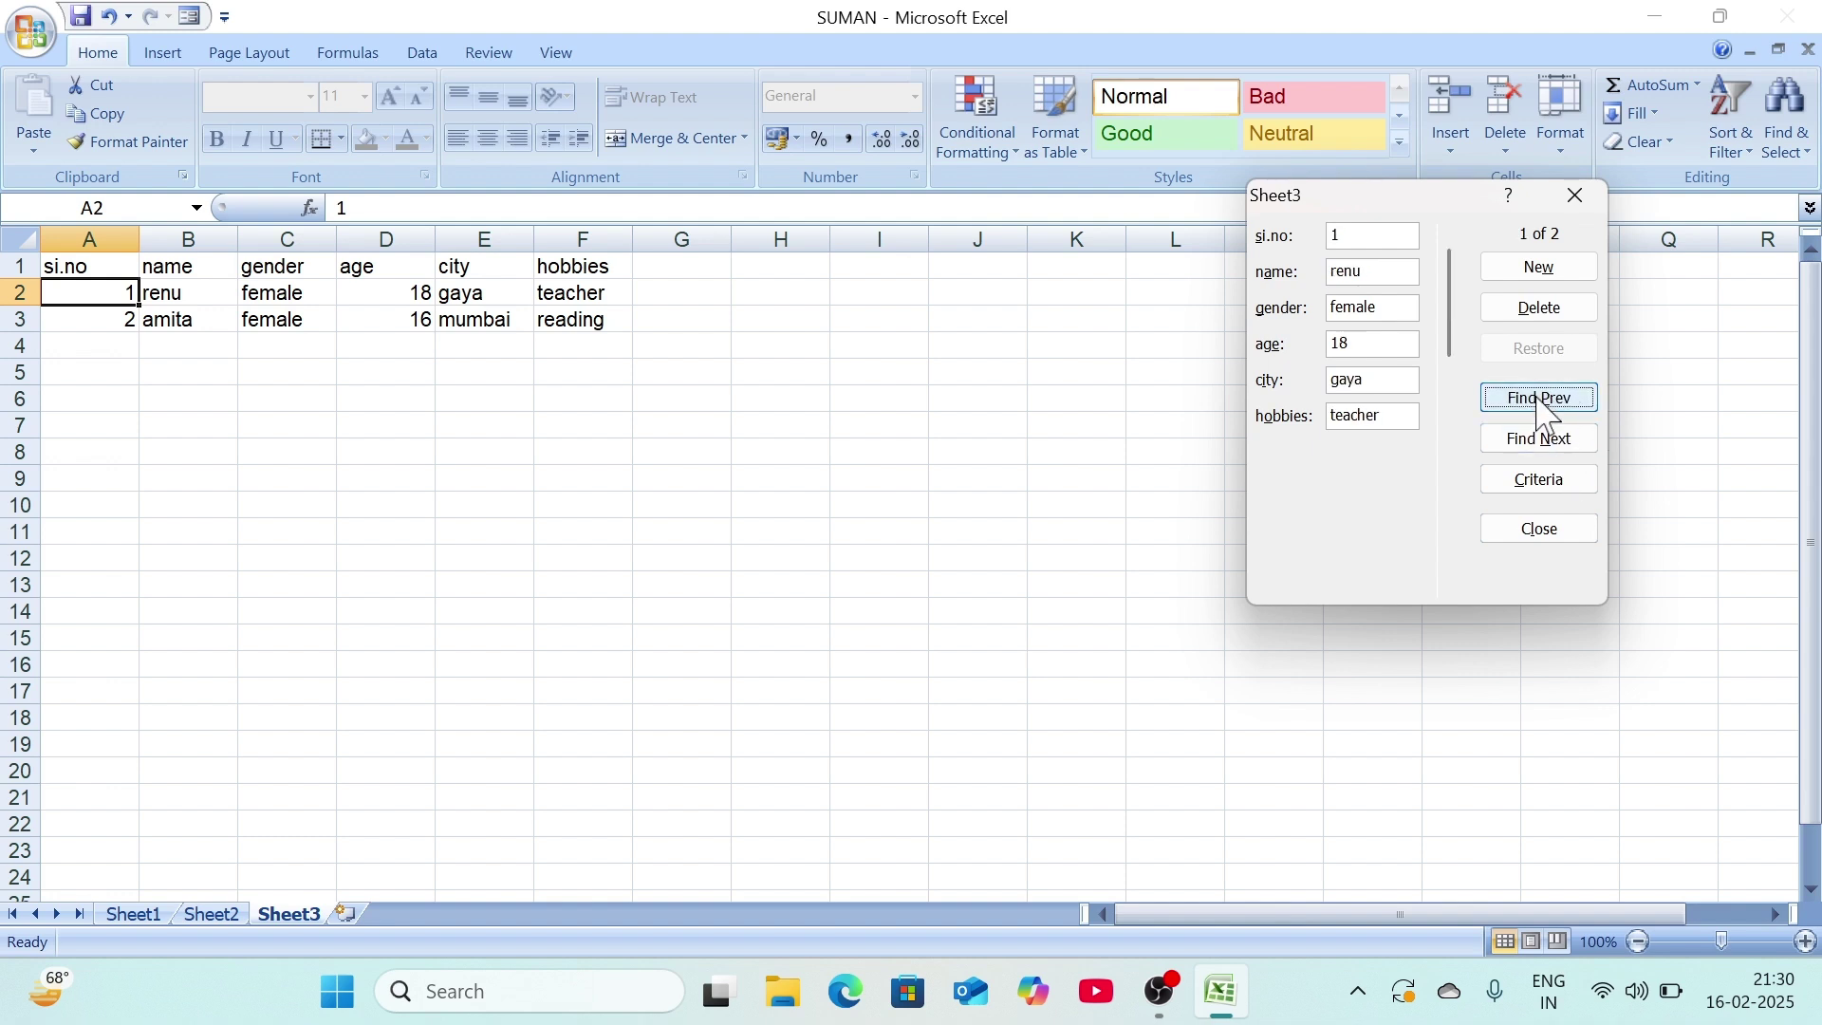
{"action": "left_click", "coordinate": [1405, 414]}
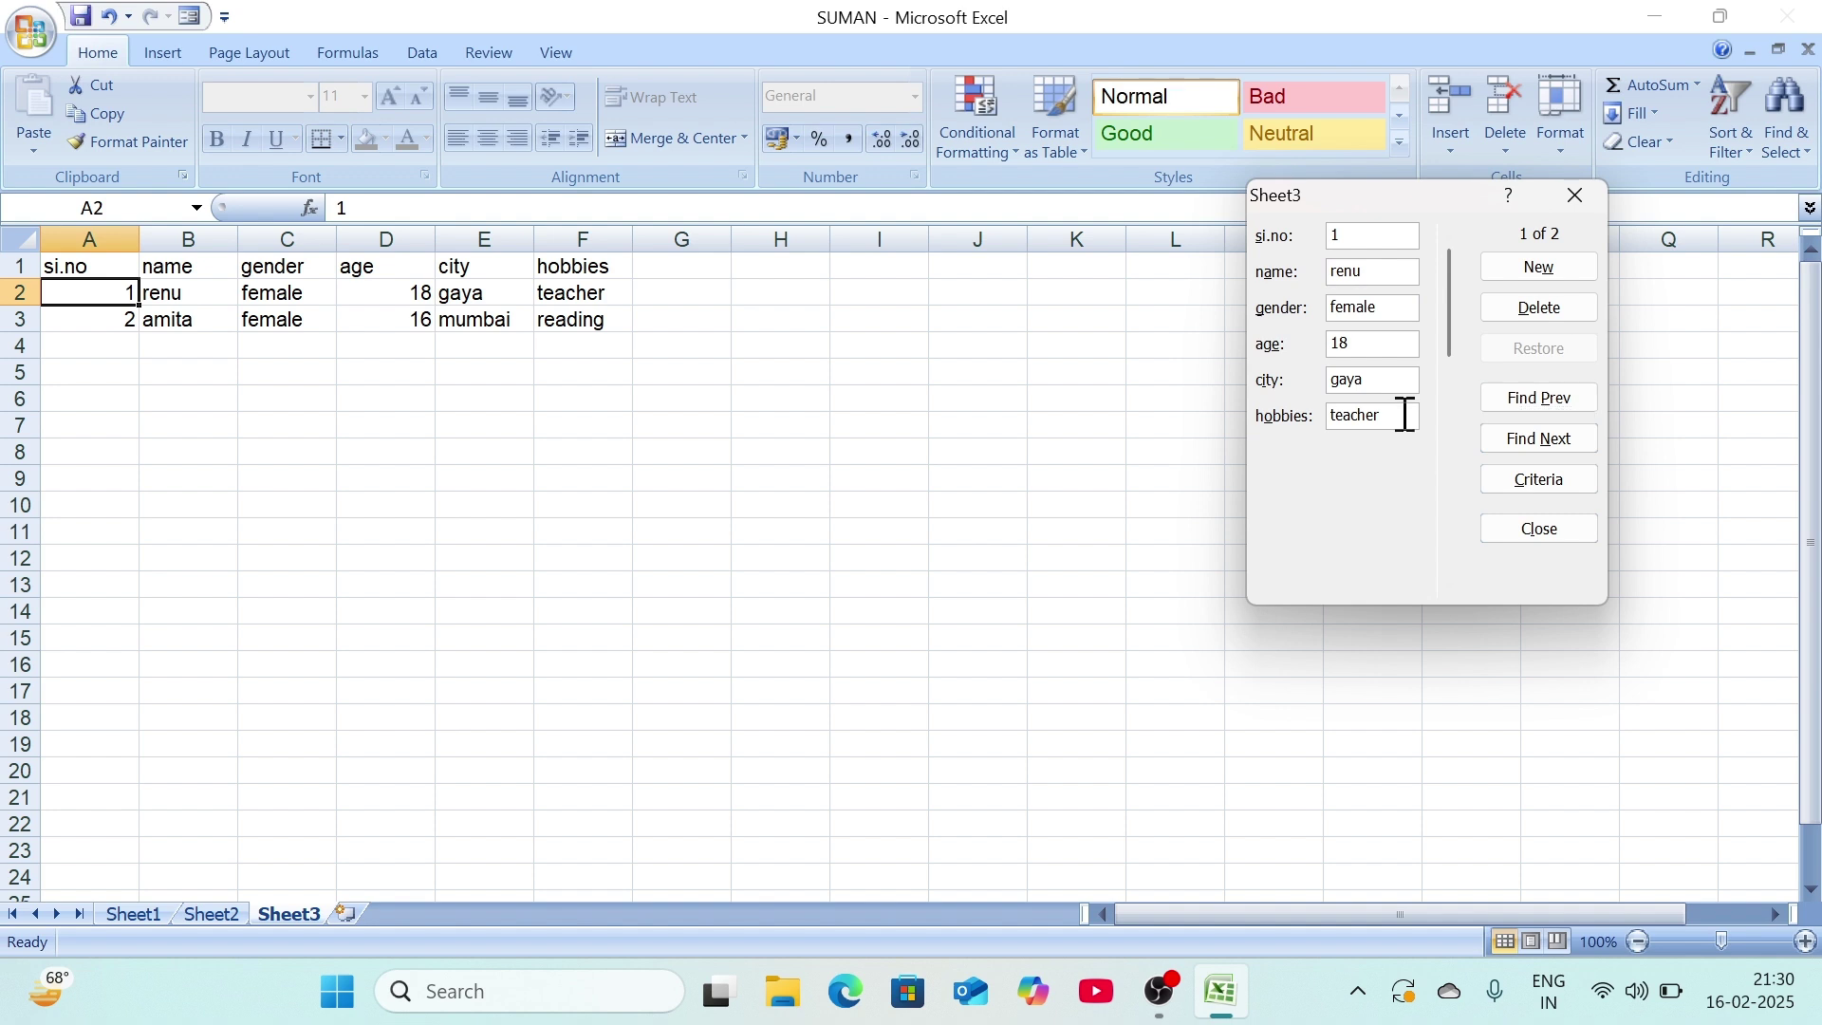
{"action": "key", "text": "BackSpace"}
{"action": "key", "text": "BackSpace"}
{"action": "key", "text": "BackSpace"}
{"action": "key", "text": "BackSpace"}
{"action": "key", "text": "BackSpace"}
{"action": "key", "text": "BackSpace"}
{"action": "key", "text": "BackSpace"}
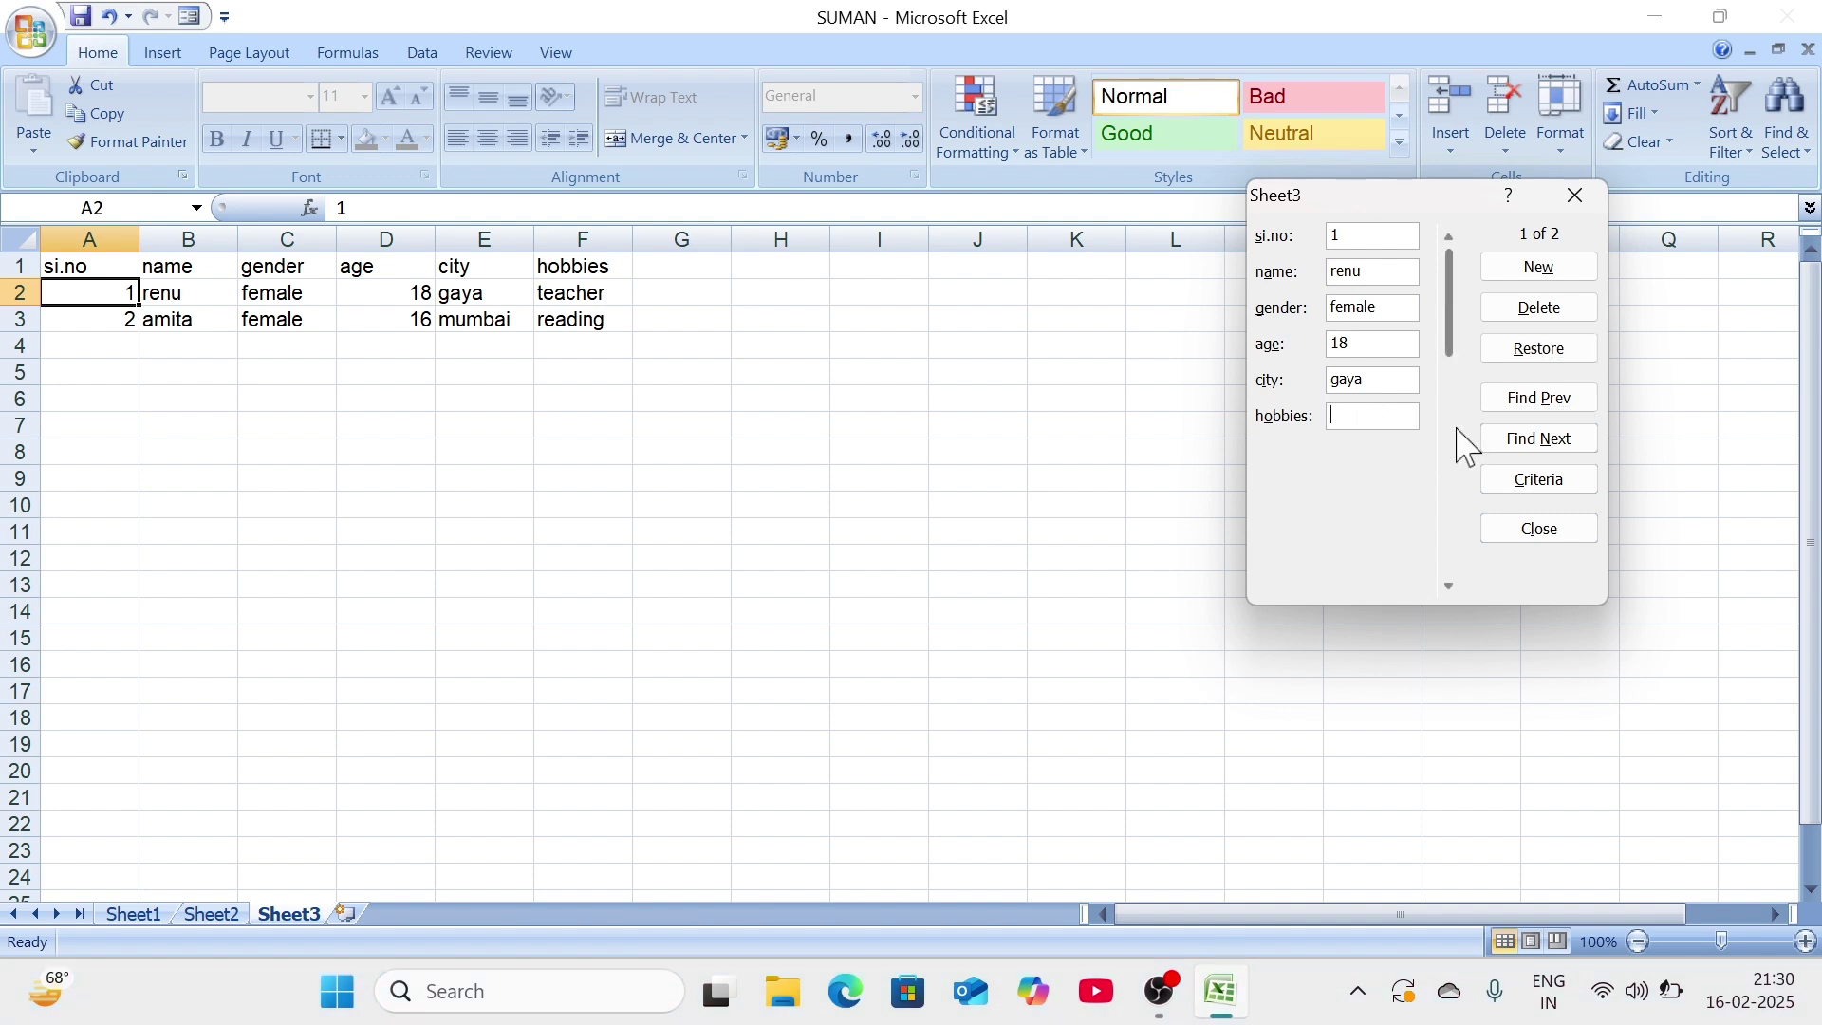
{"action": "type", "text": "coo"}
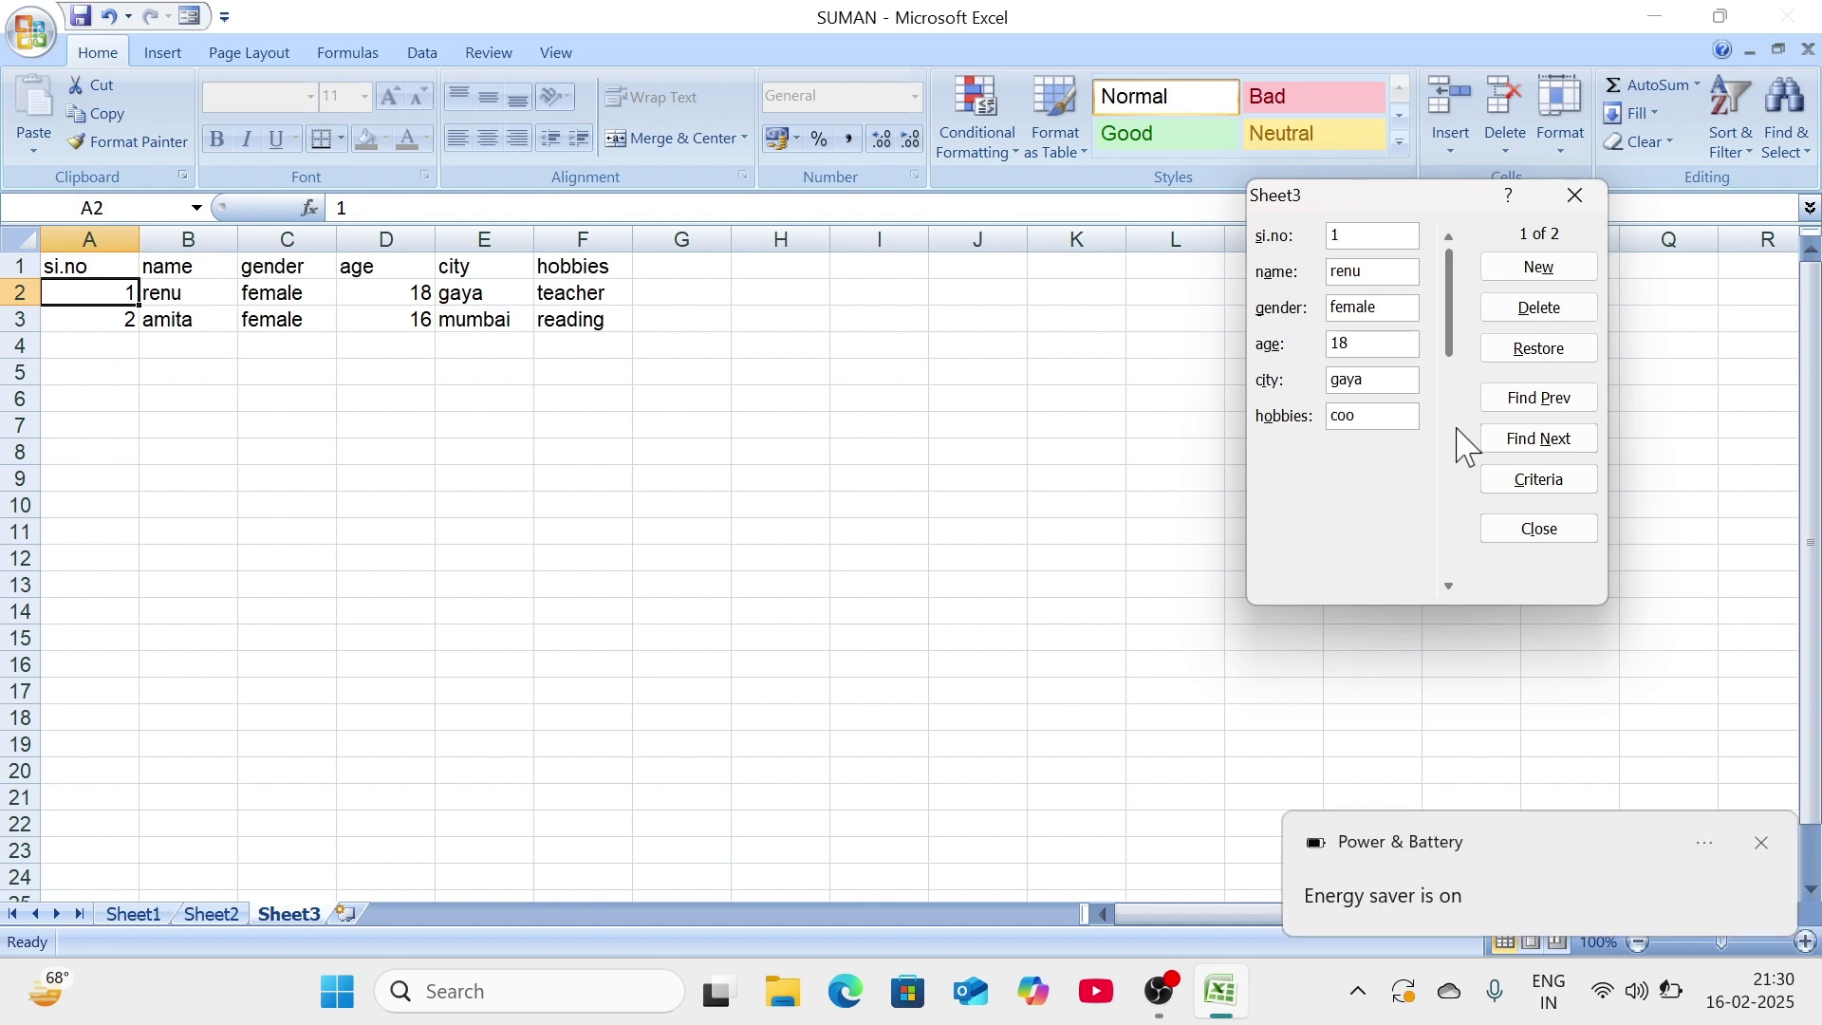
{"action": "type", "text": "king"}
{"action": "key", "text": "Return"}
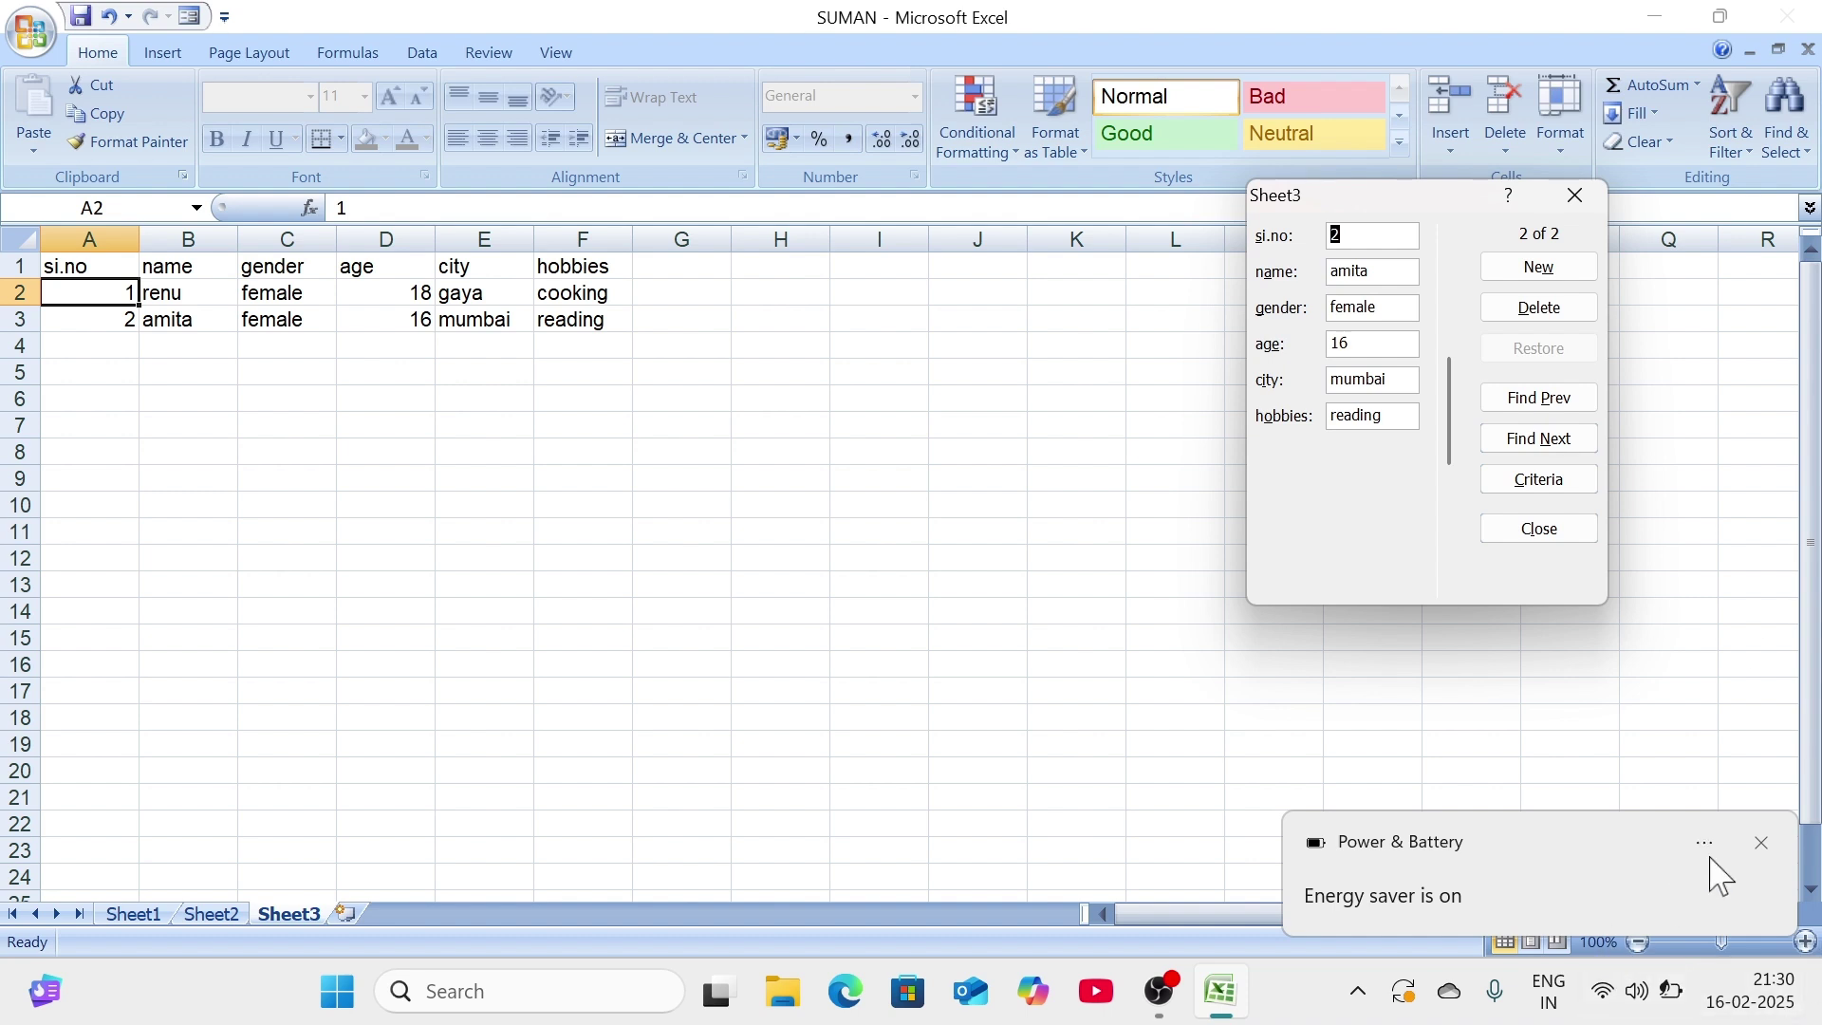
{"action": "left_click", "coordinate": [1761, 843]}
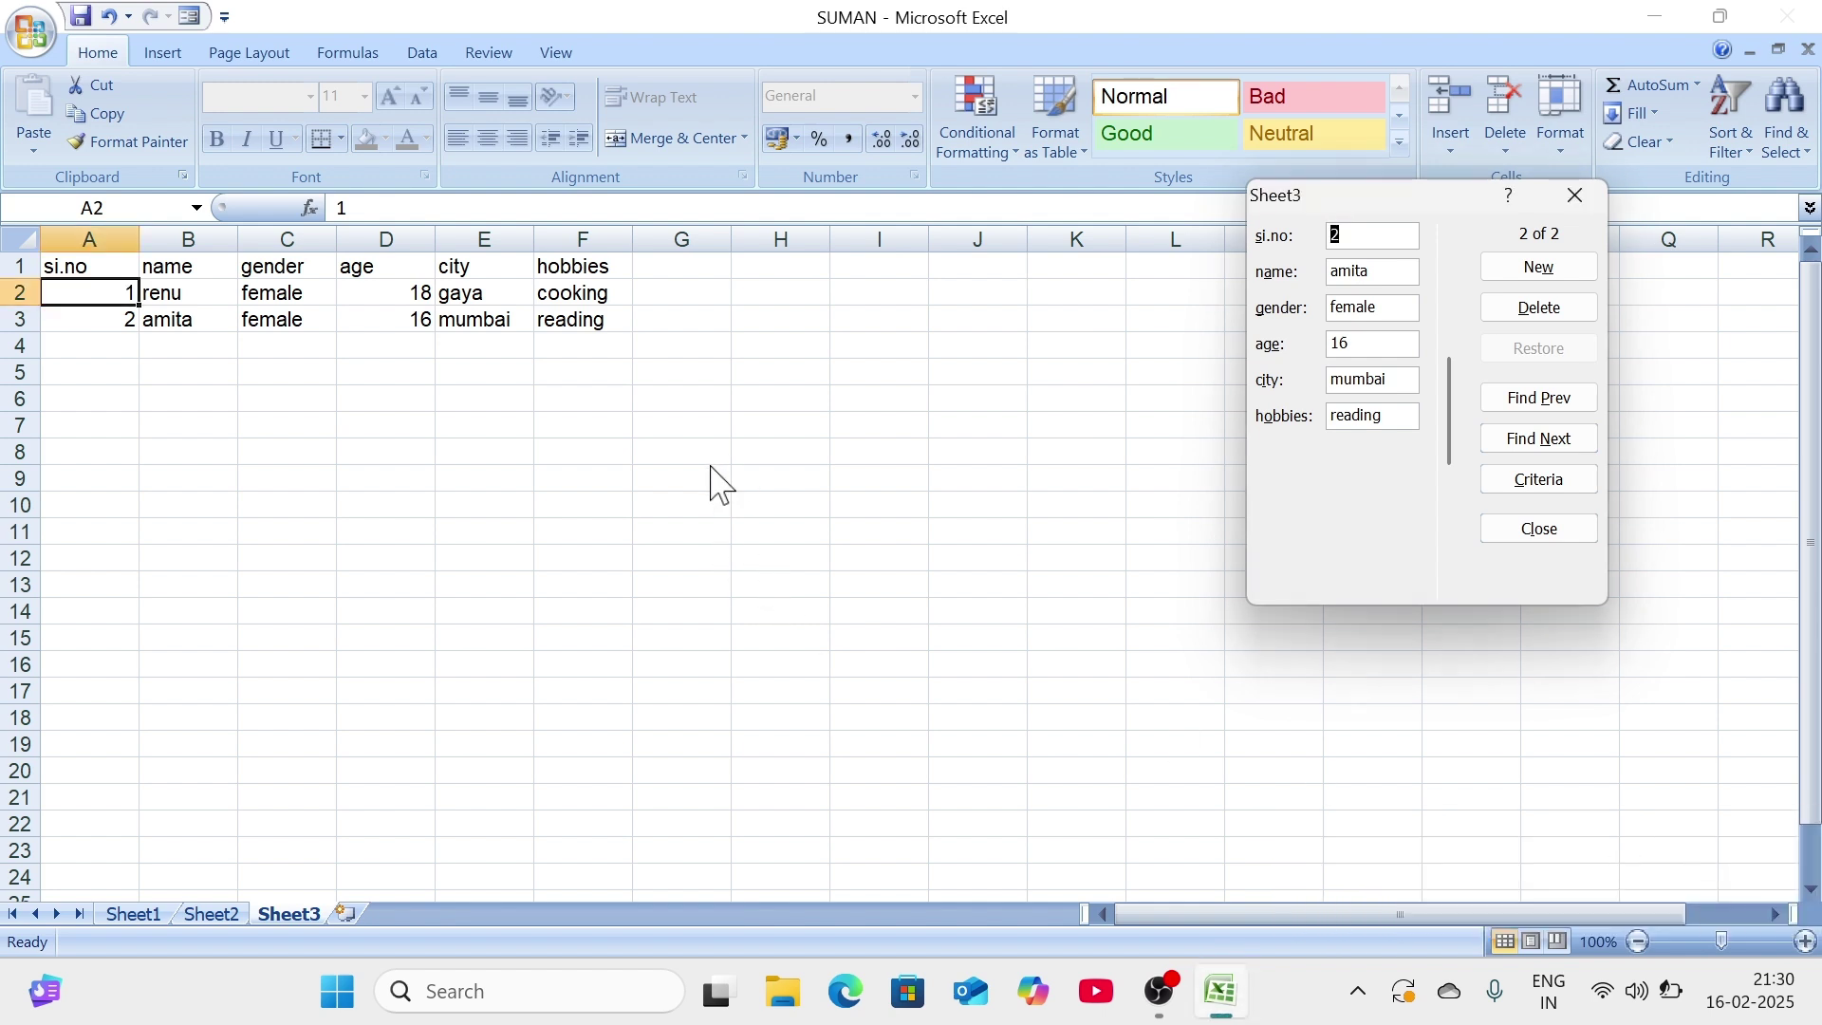
{"action": "left_click", "coordinate": [1576, 207]}
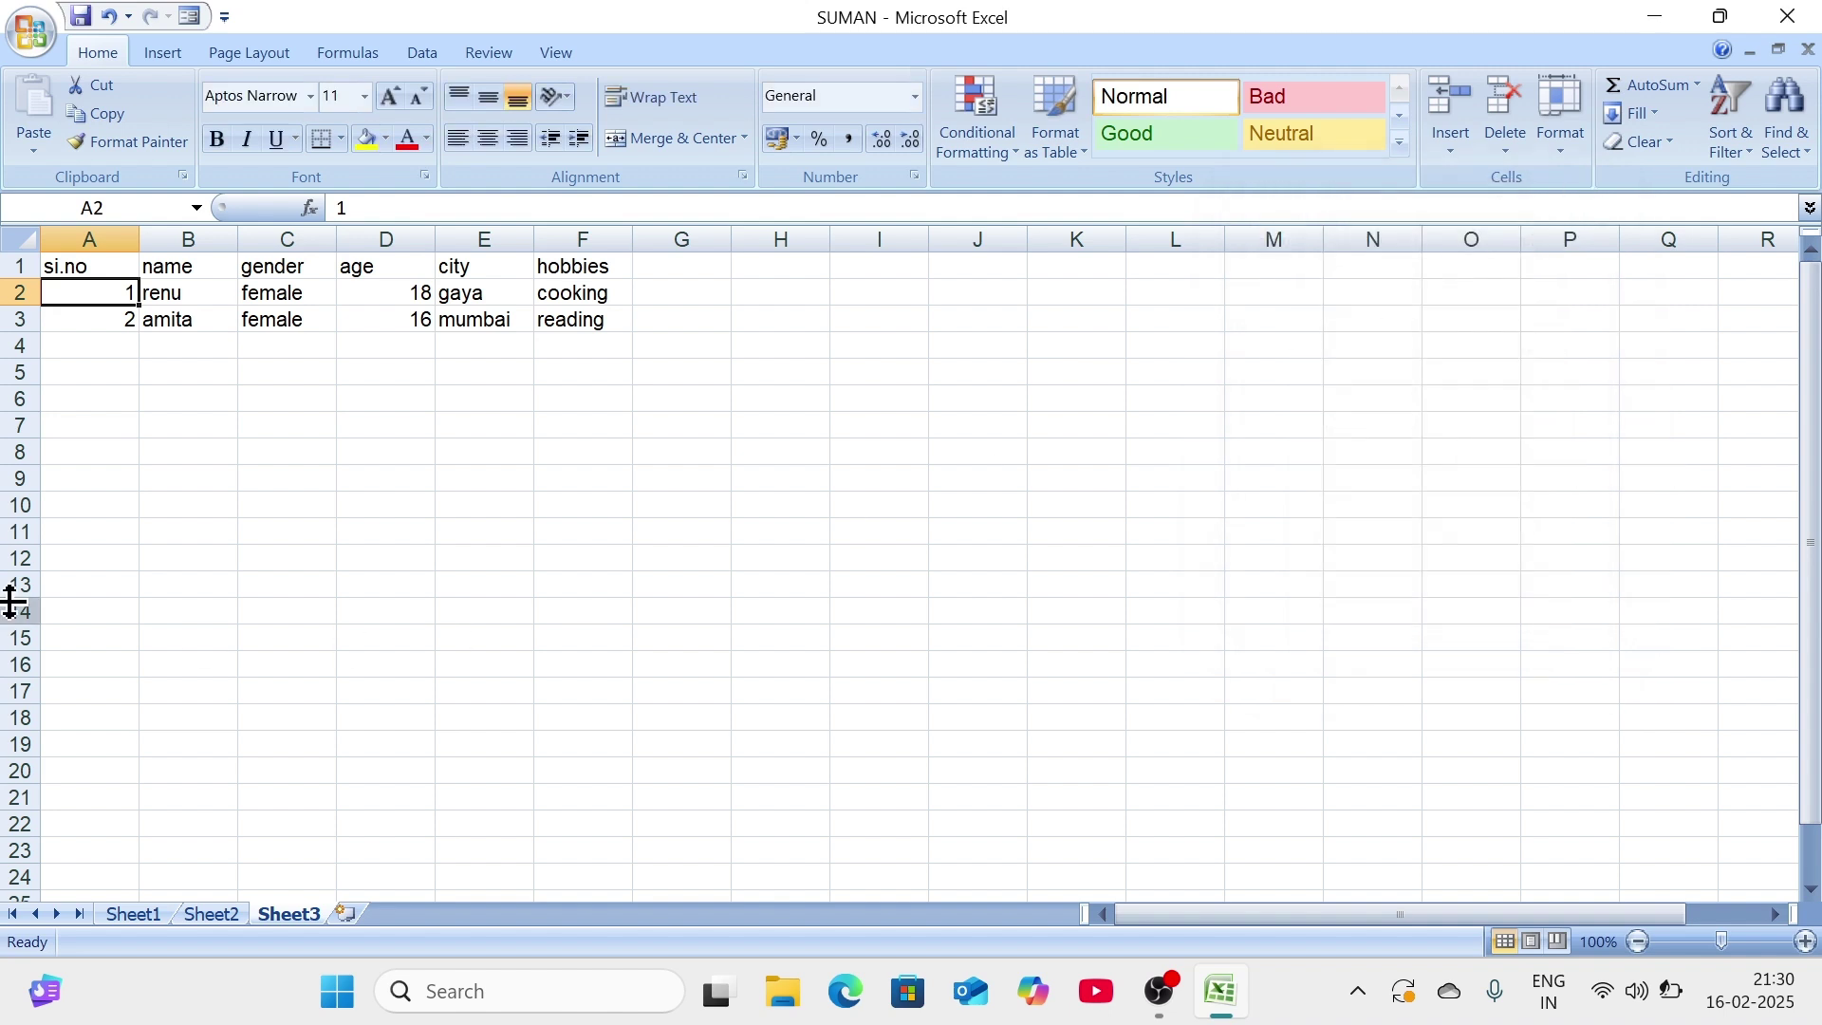
{"action": "left_click", "coordinate": [147, 529]}
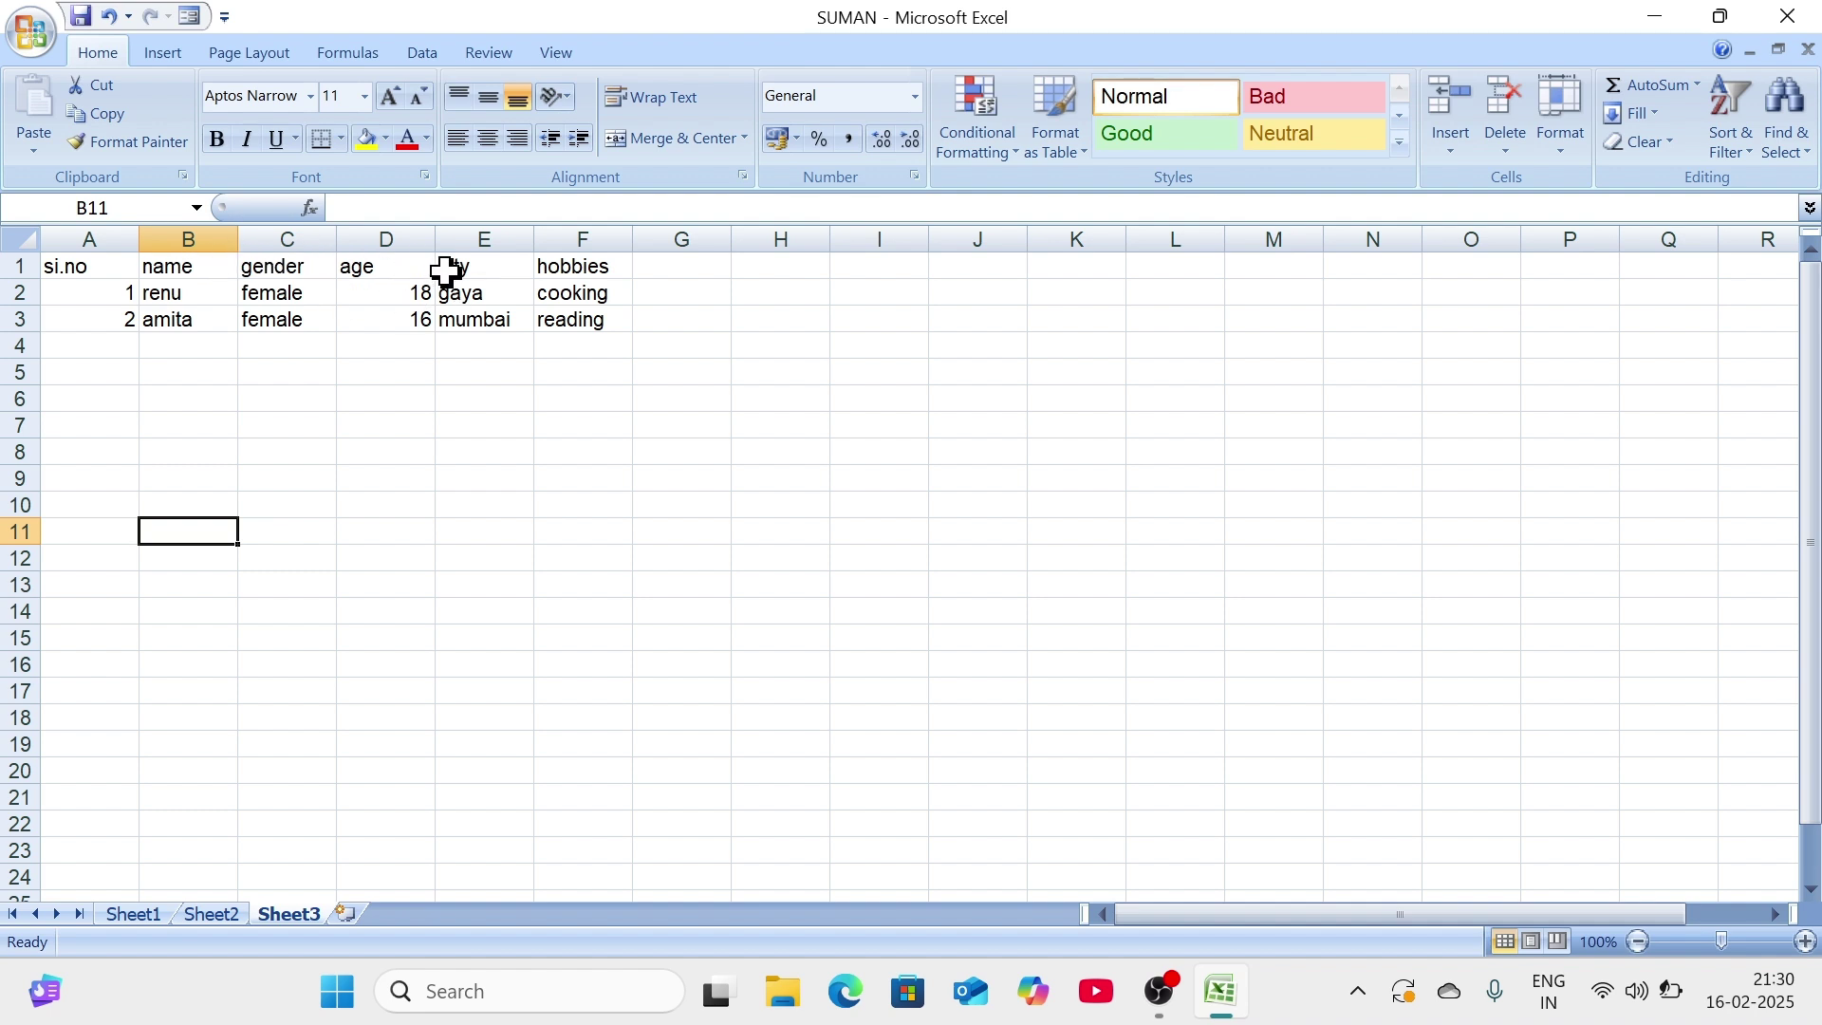
{"action": "left_click", "coordinate": [378, 503]}
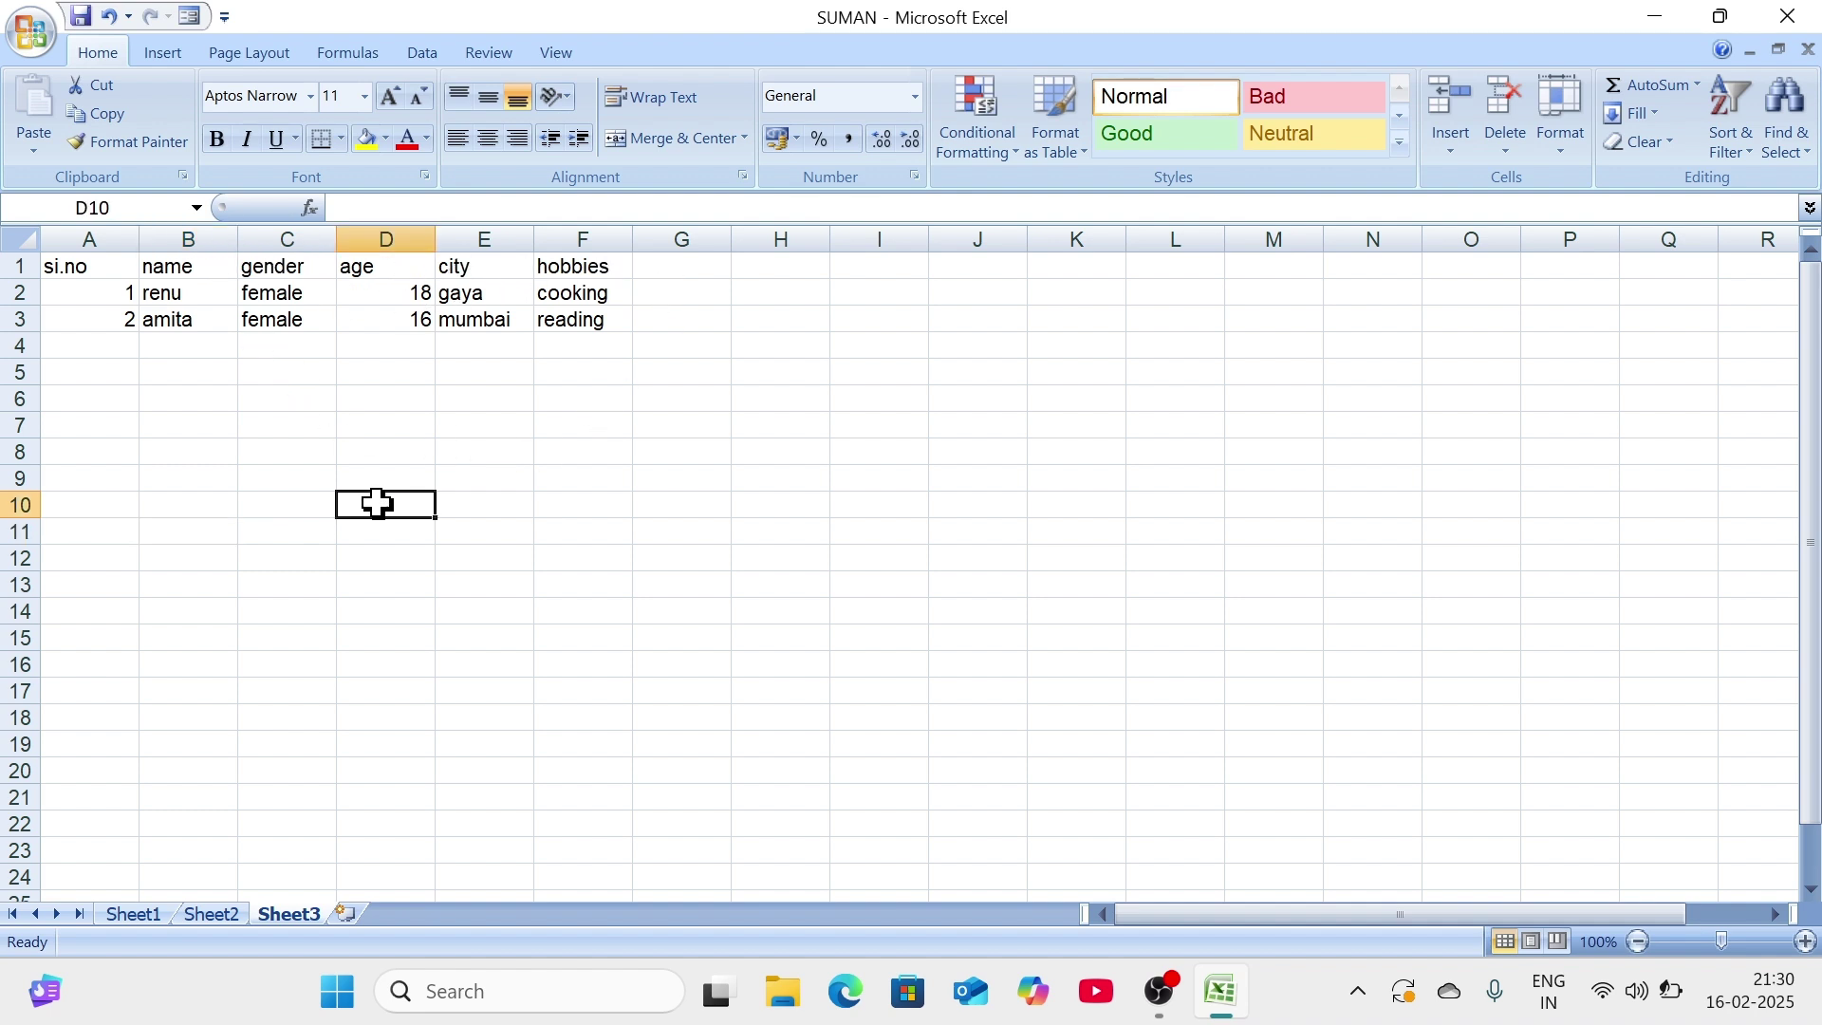
Step: Insert a new blank worksheet after Sheet3 and switch between the two sheets to compare them
{"action": "left_click", "coordinate": [345, 914]}
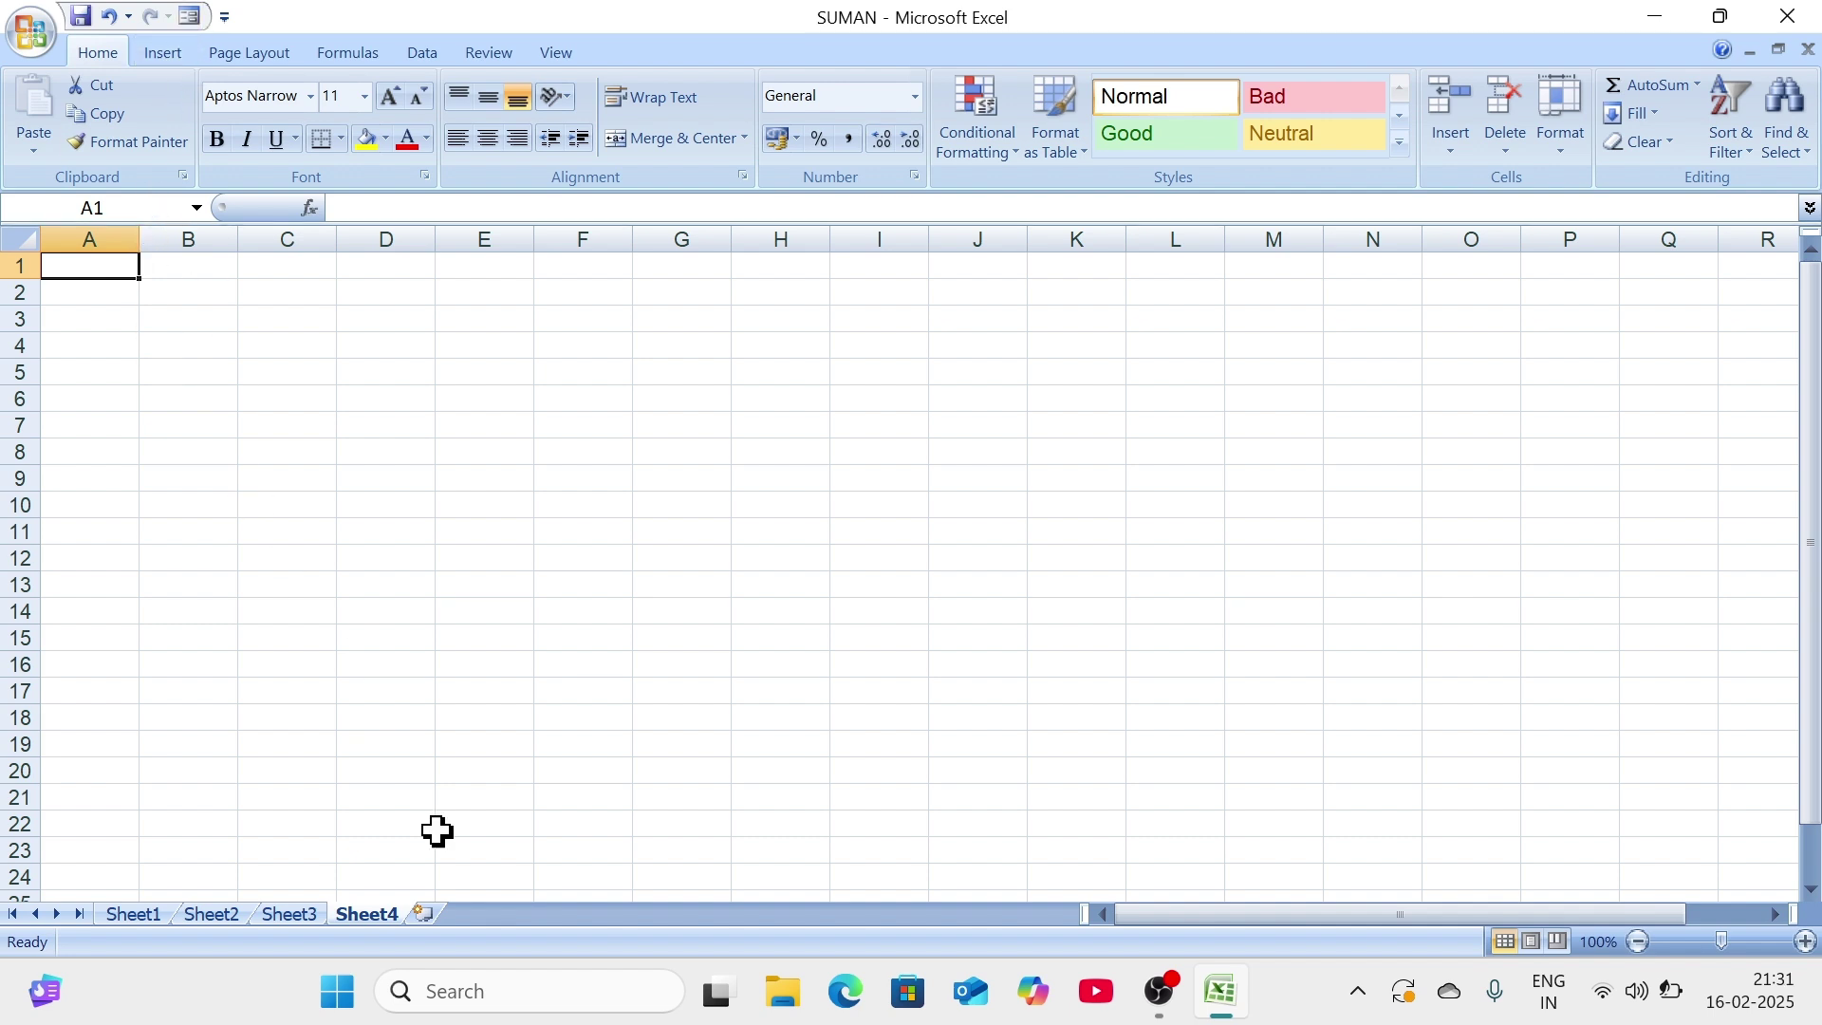
{"action": "left_click", "coordinate": [308, 914]}
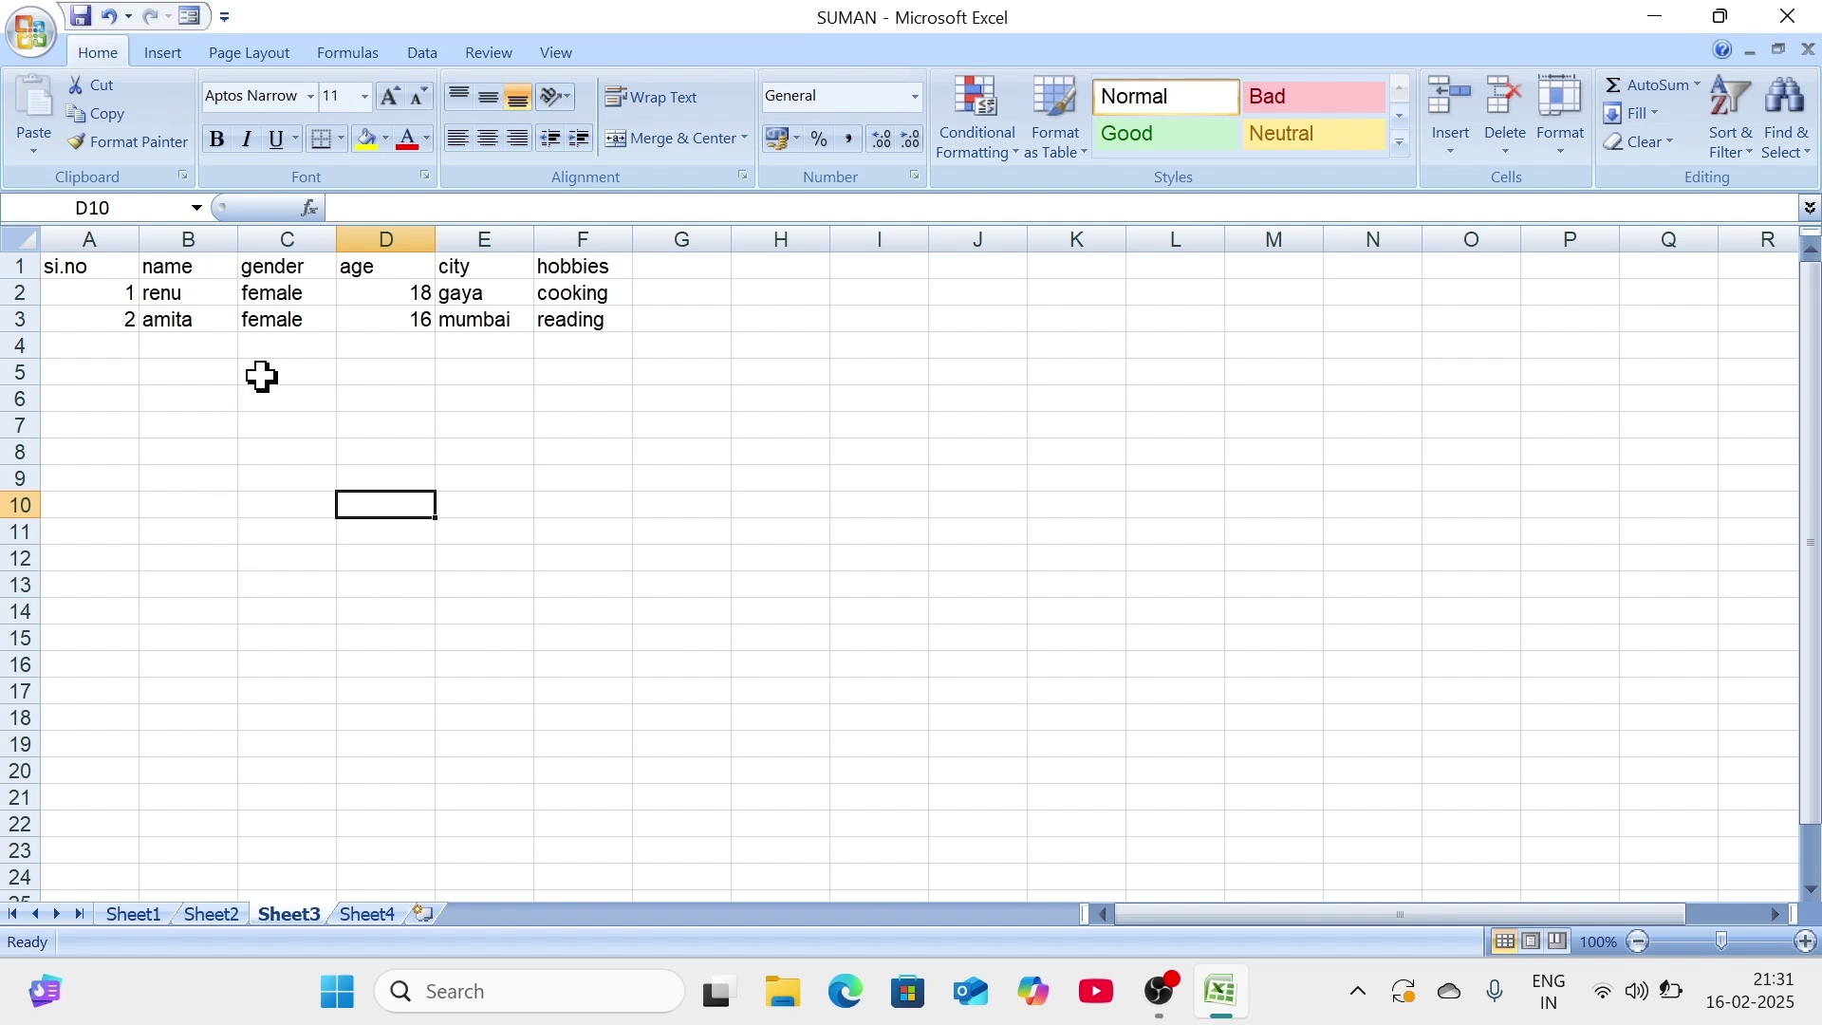
{"action": "left_click", "coordinate": [389, 917]}
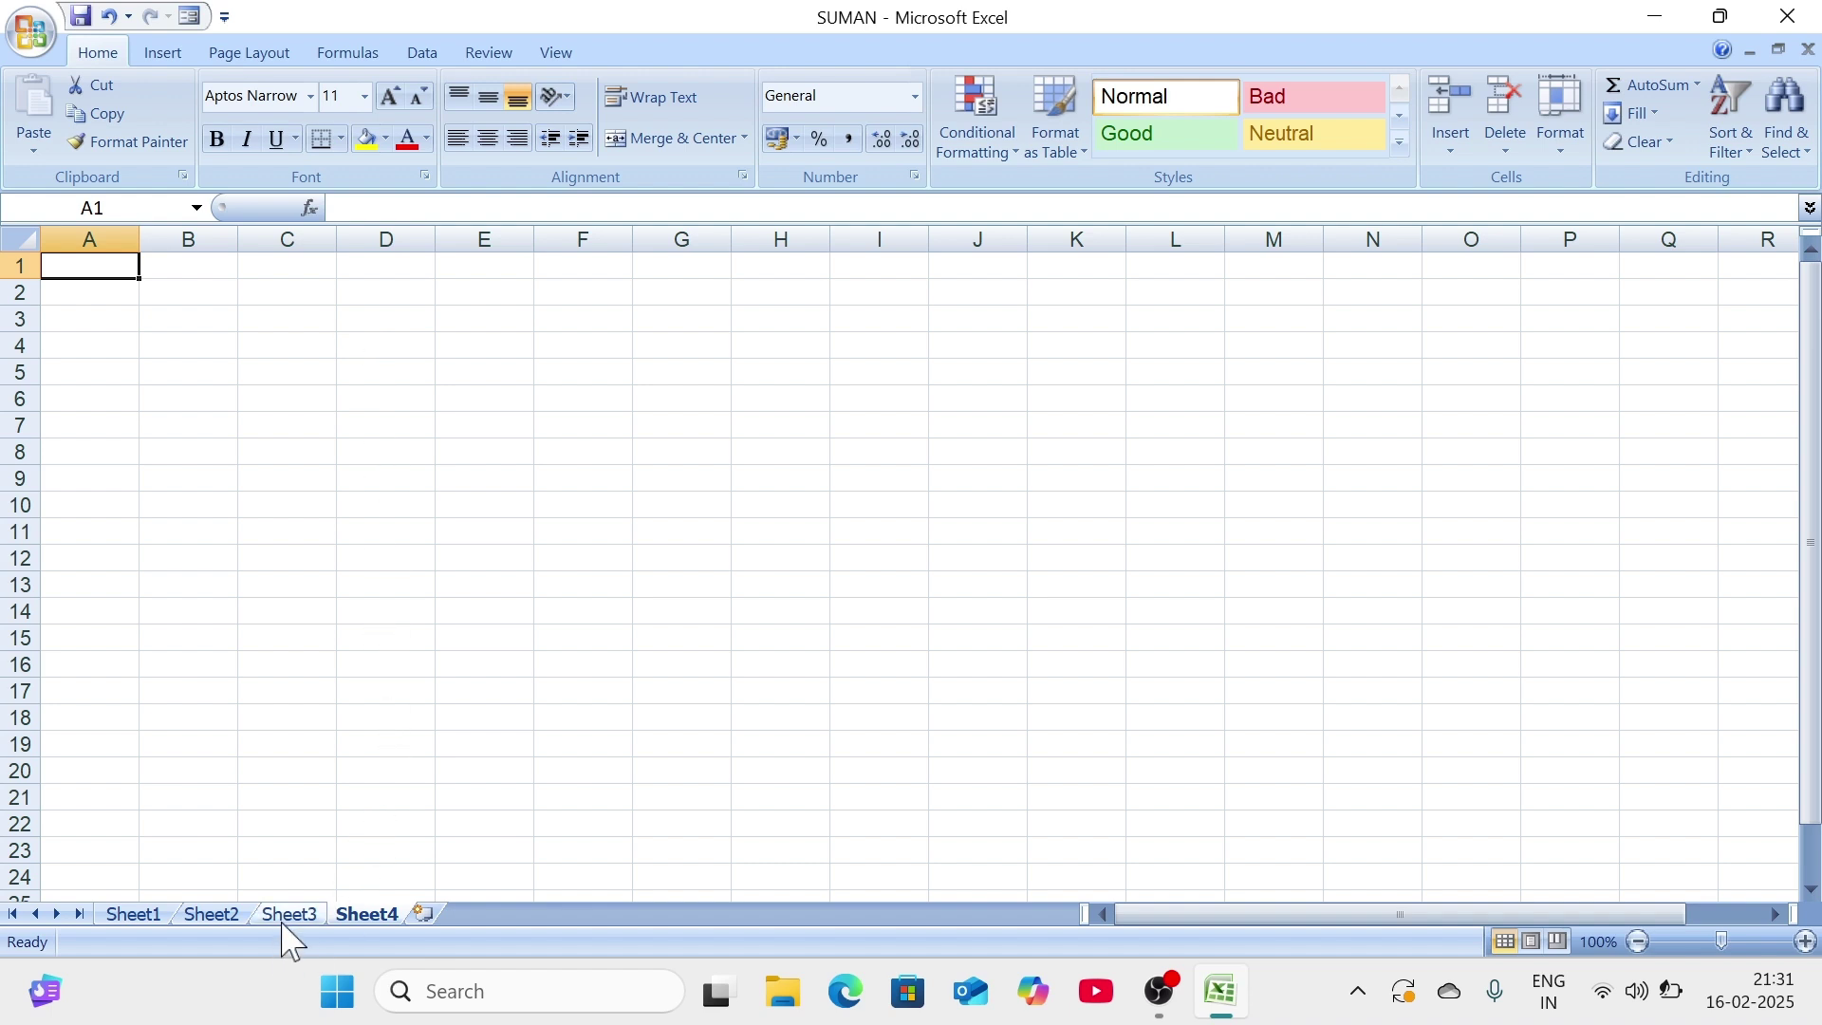
{"action": "left_click", "coordinate": [289, 916]}
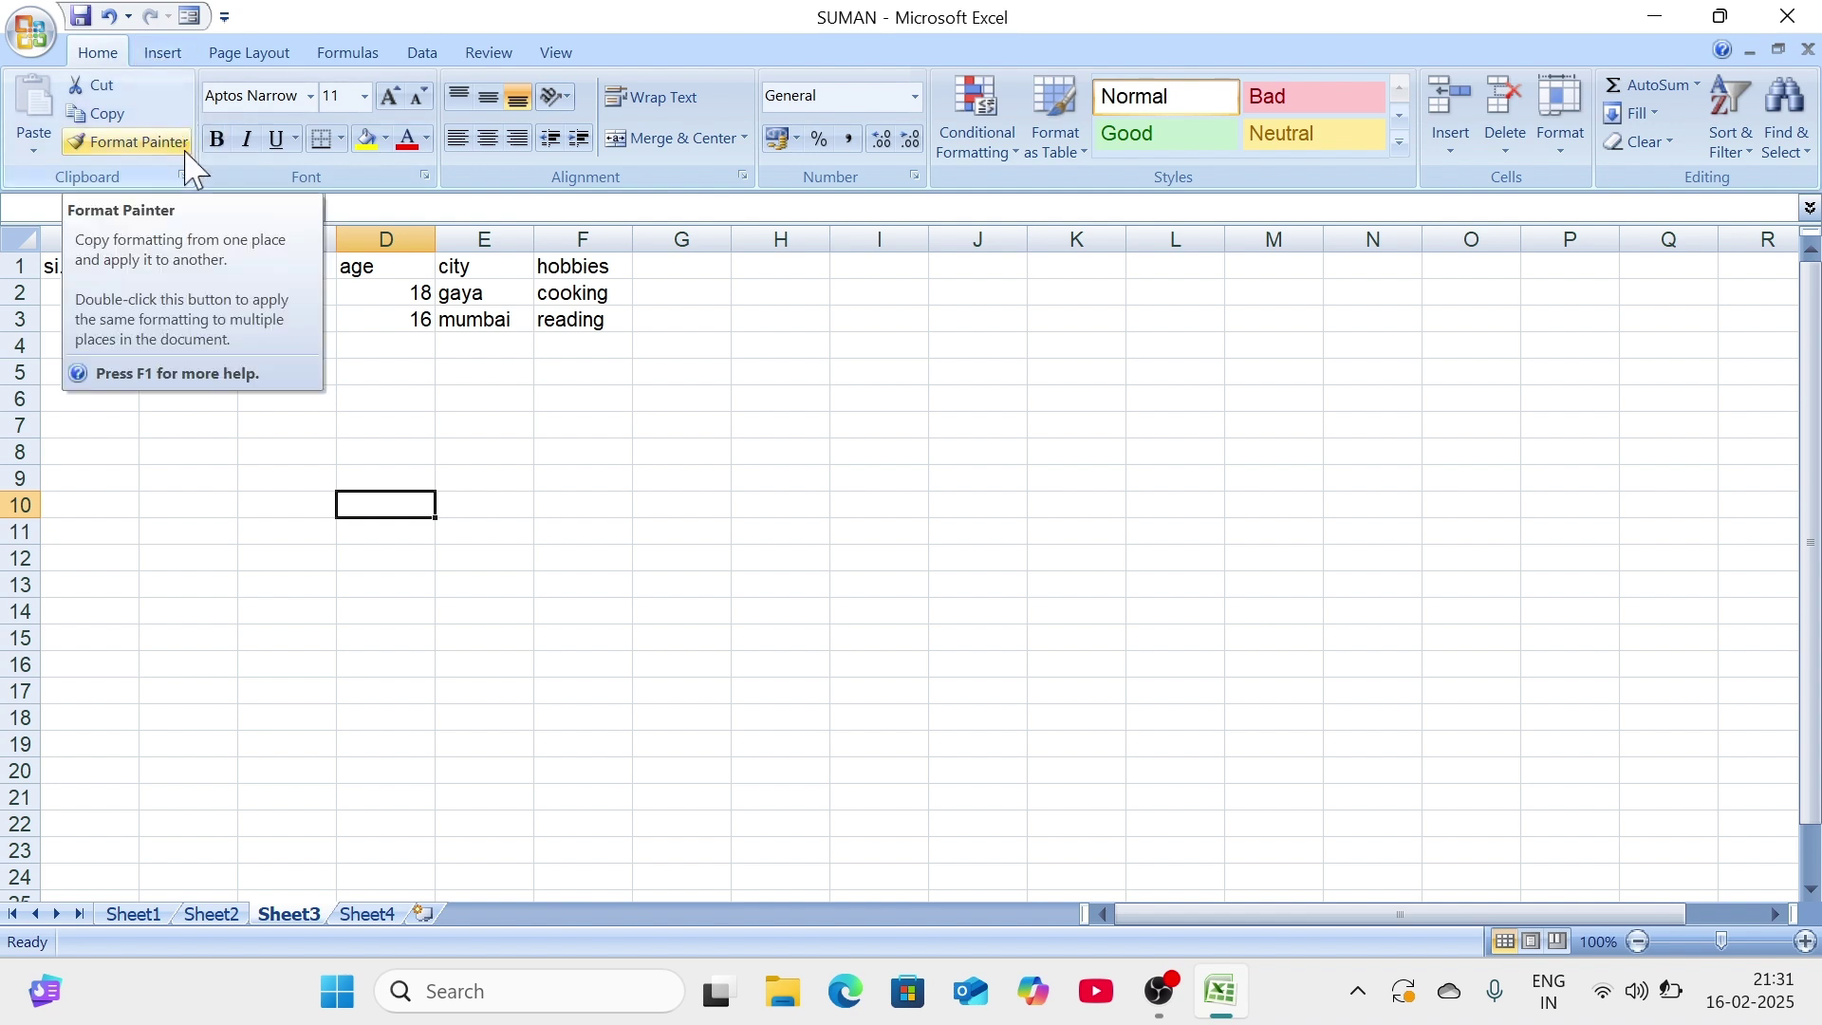
{"action": "left_click", "coordinate": [380, 916]}
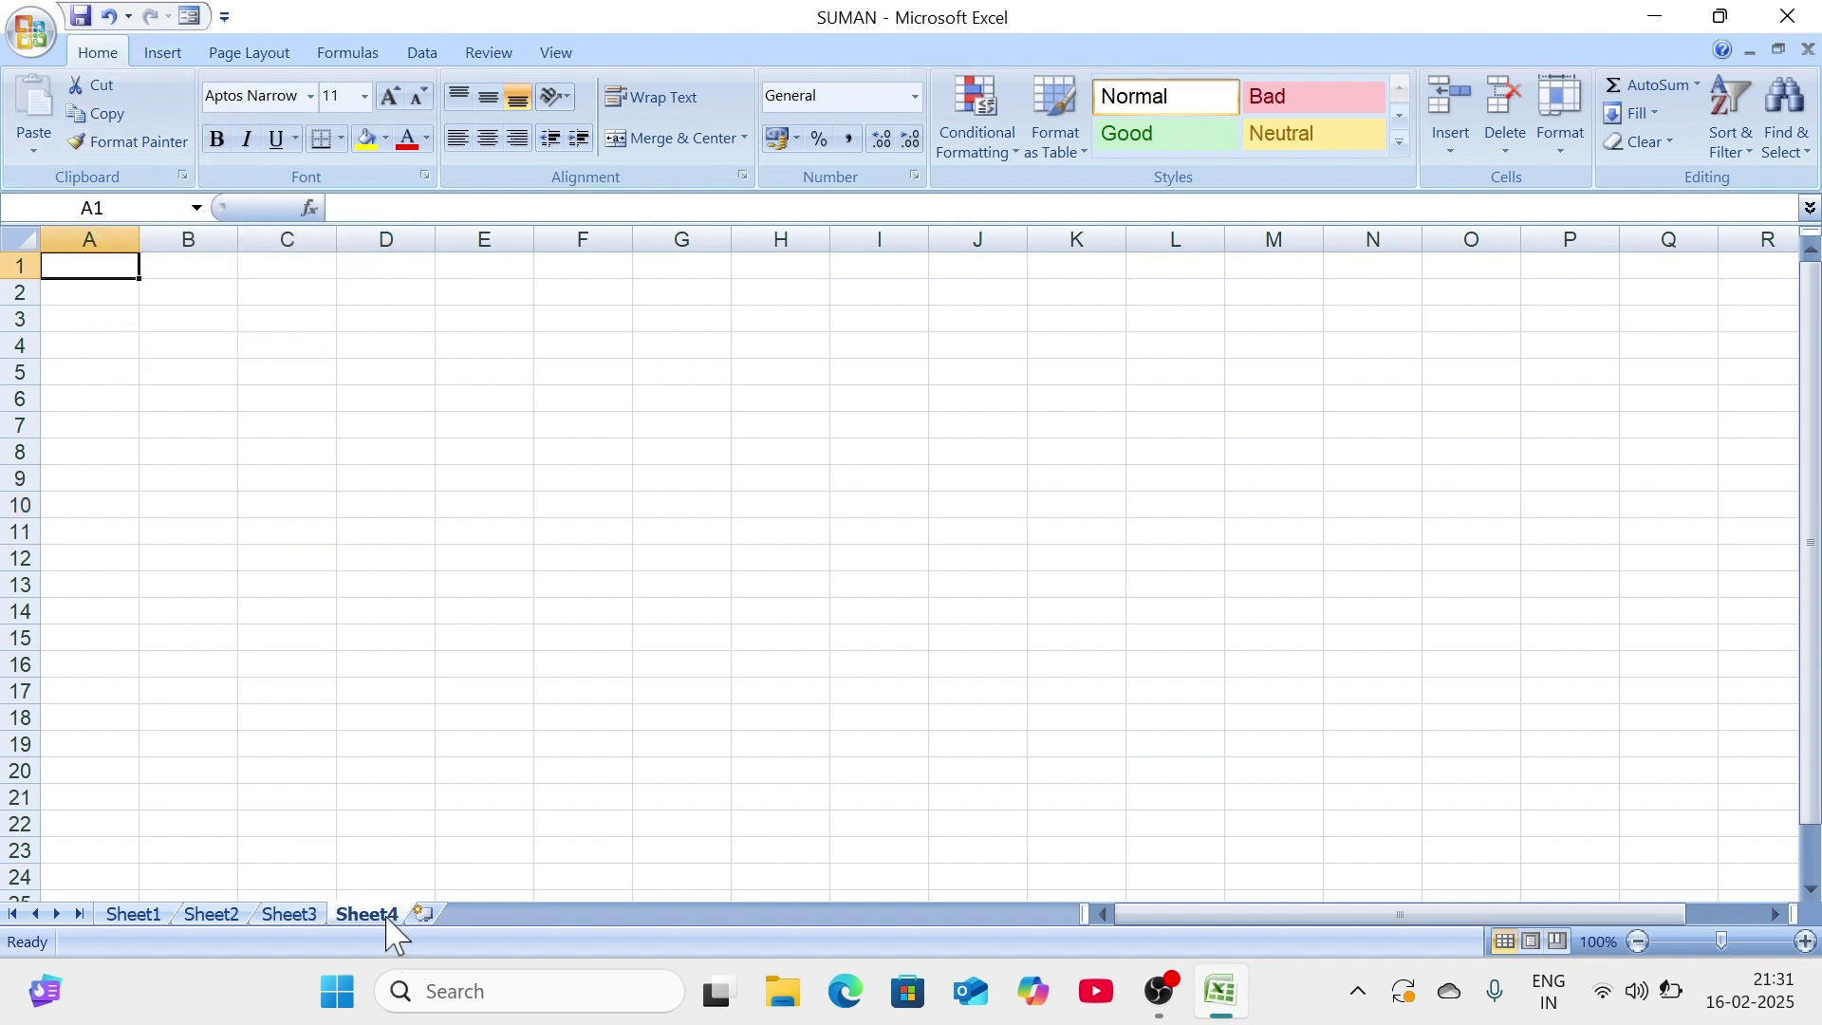
Step: Return to Sheet3 and remove the Form command from the Quick Access Toolbar
{"action": "left_click", "coordinate": [324, 918]}
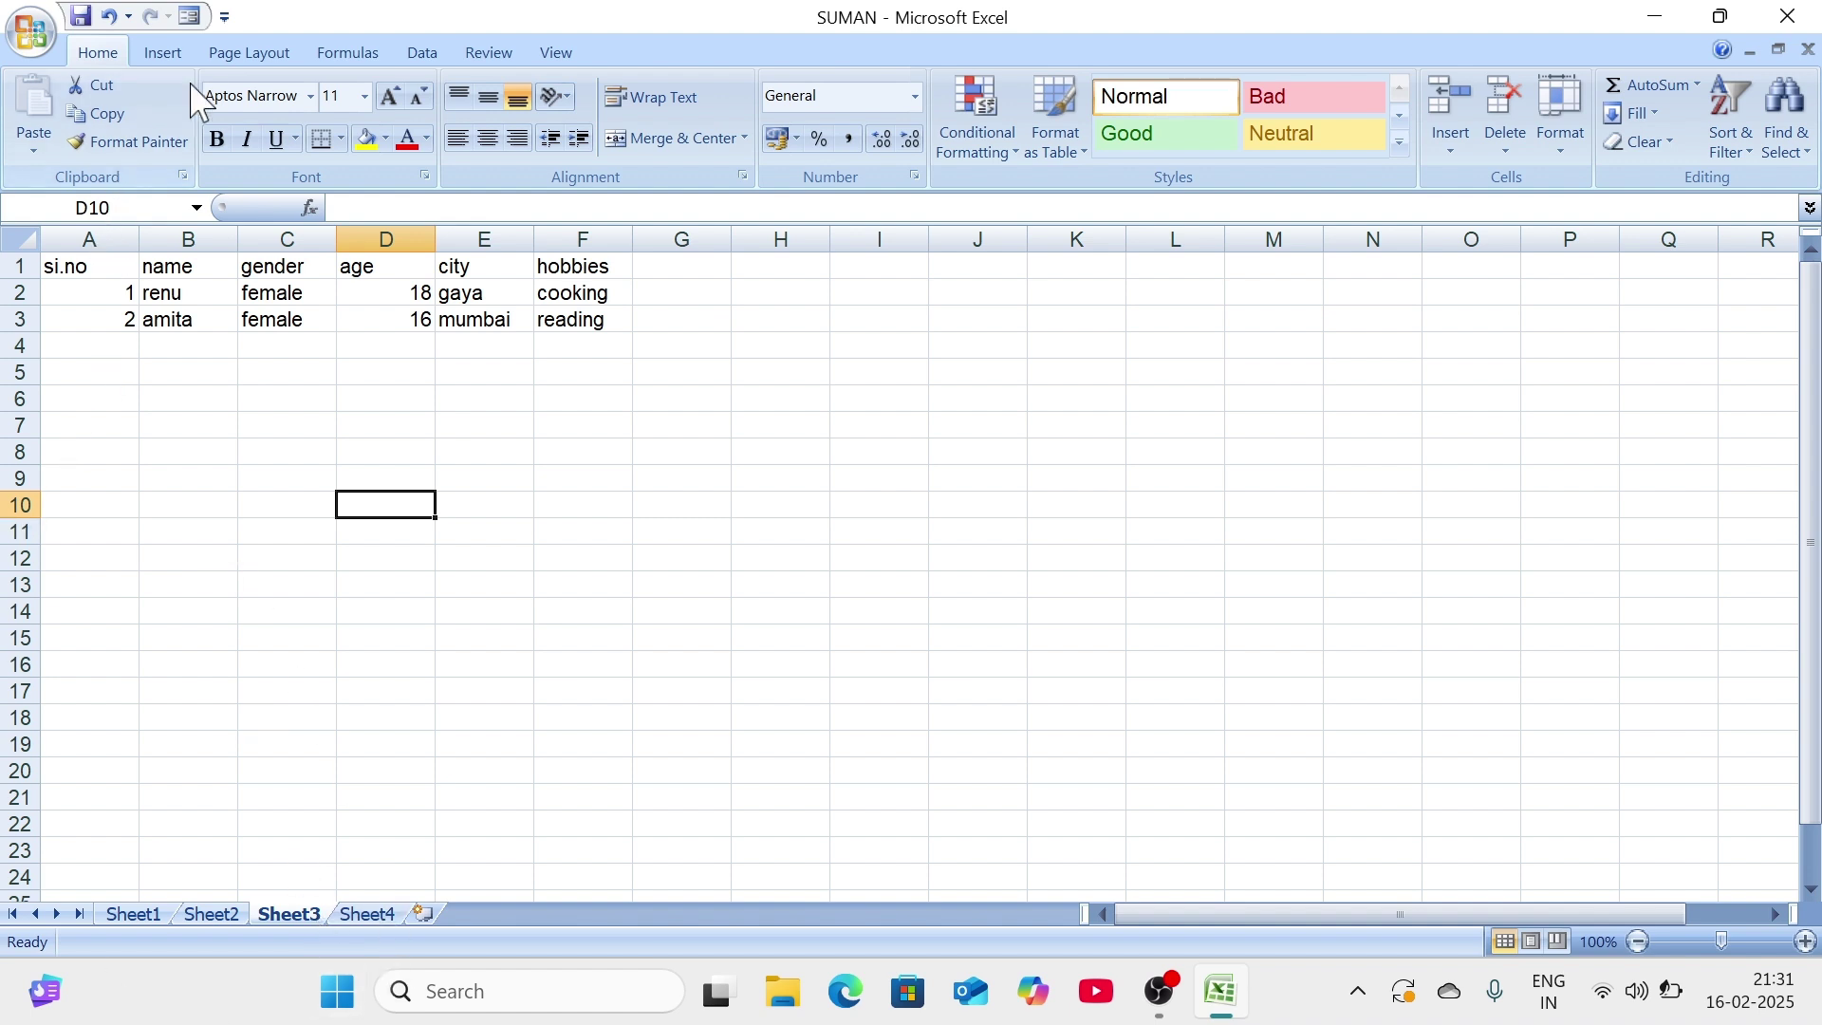
{"action": "right_click", "coordinate": [191, 19]}
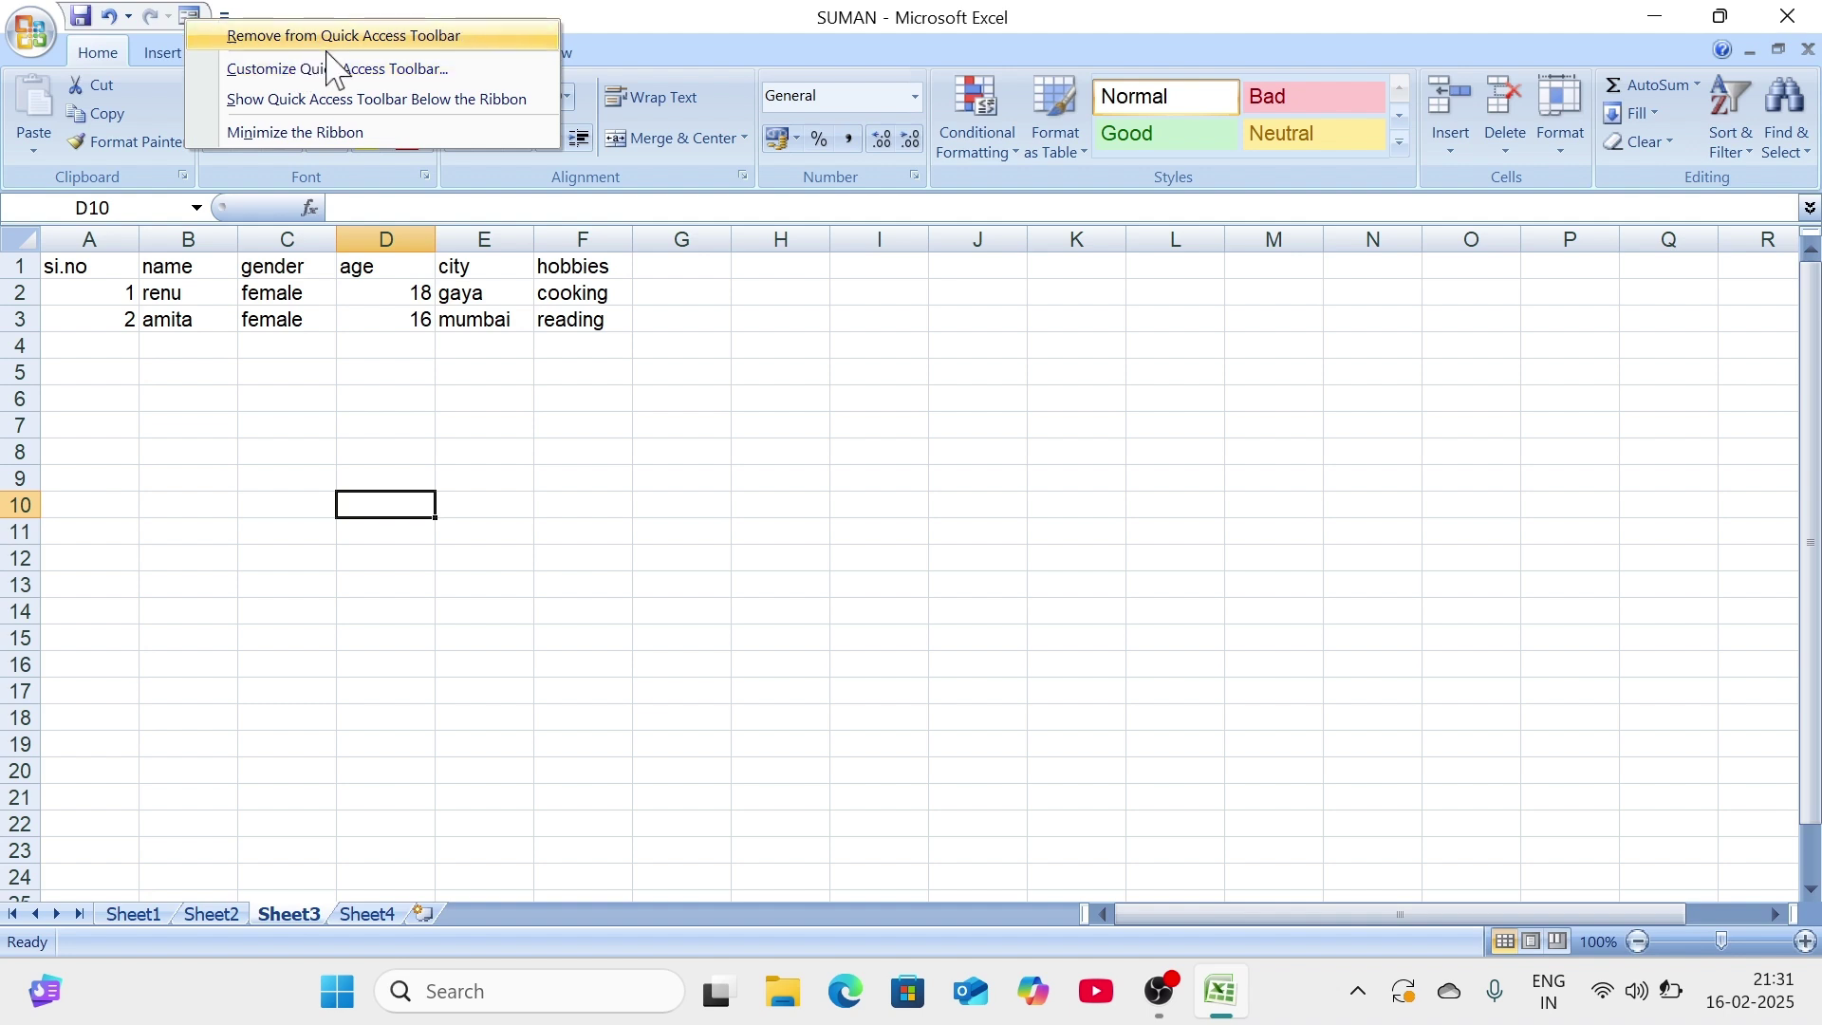
{"action": "left_click", "coordinate": [465, 36]}
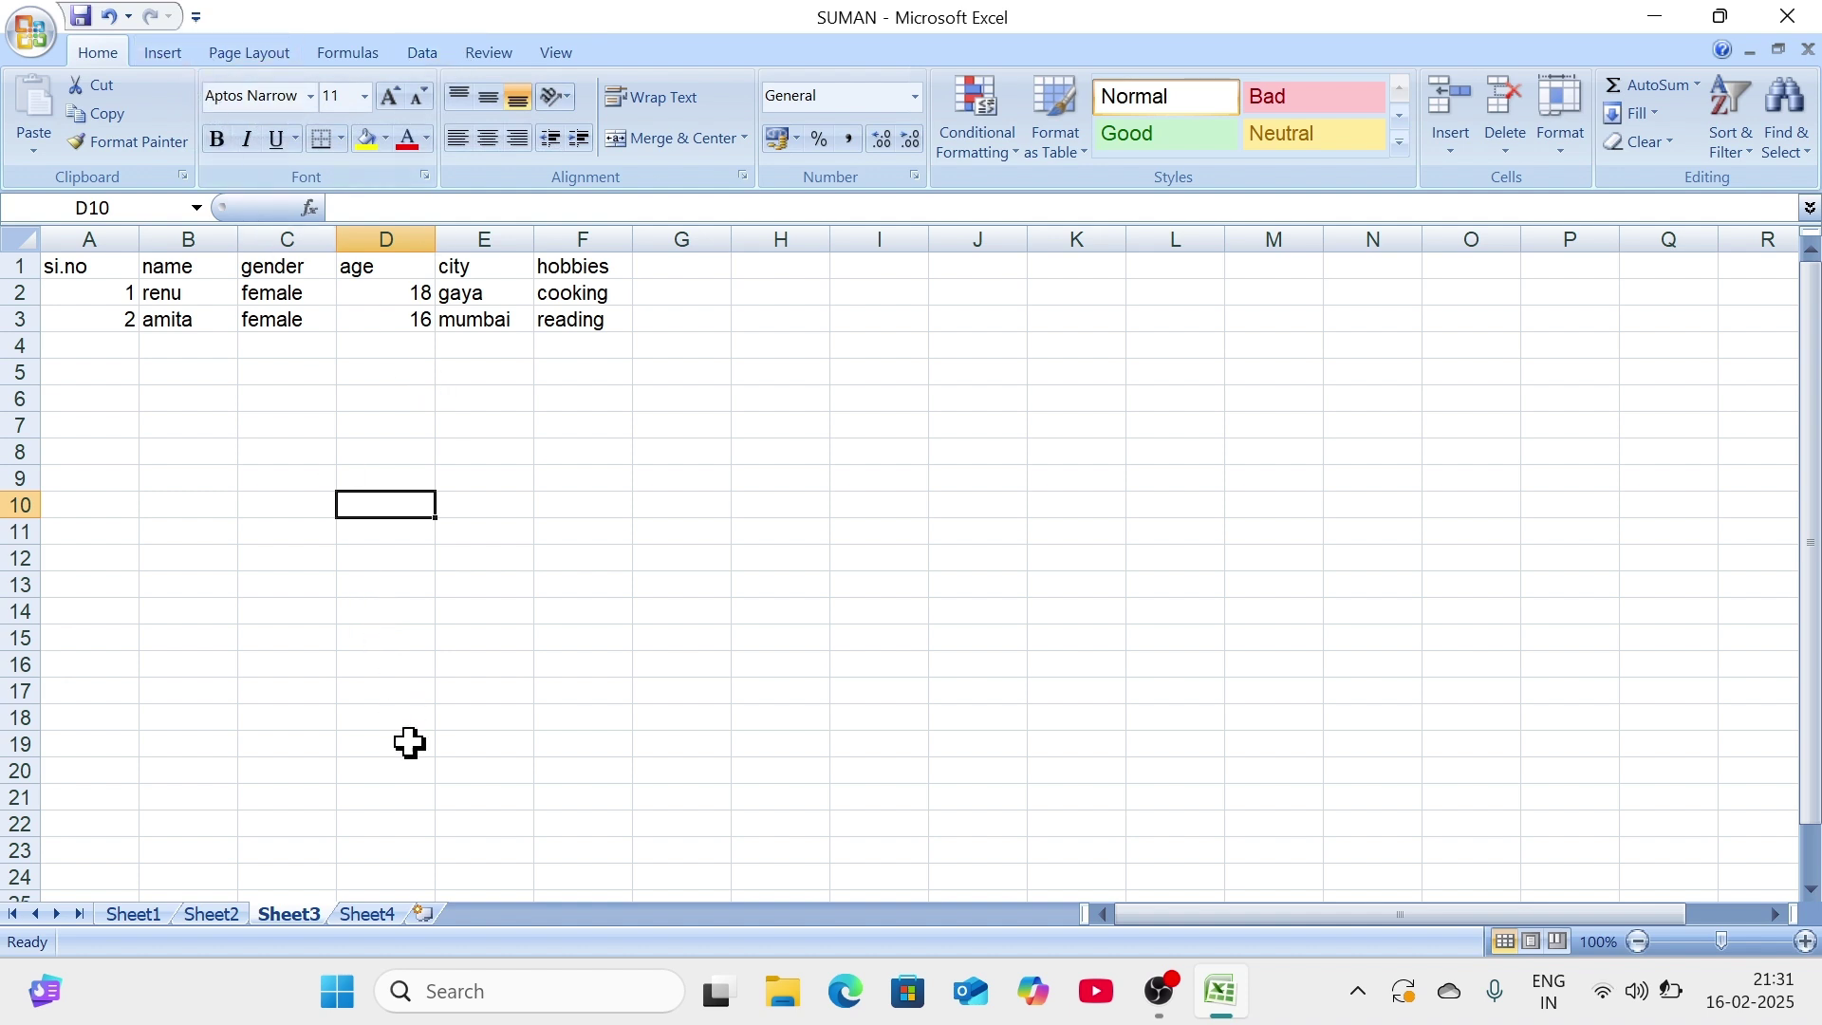
{"action": "left_click", "coordinate": [391, 915]}
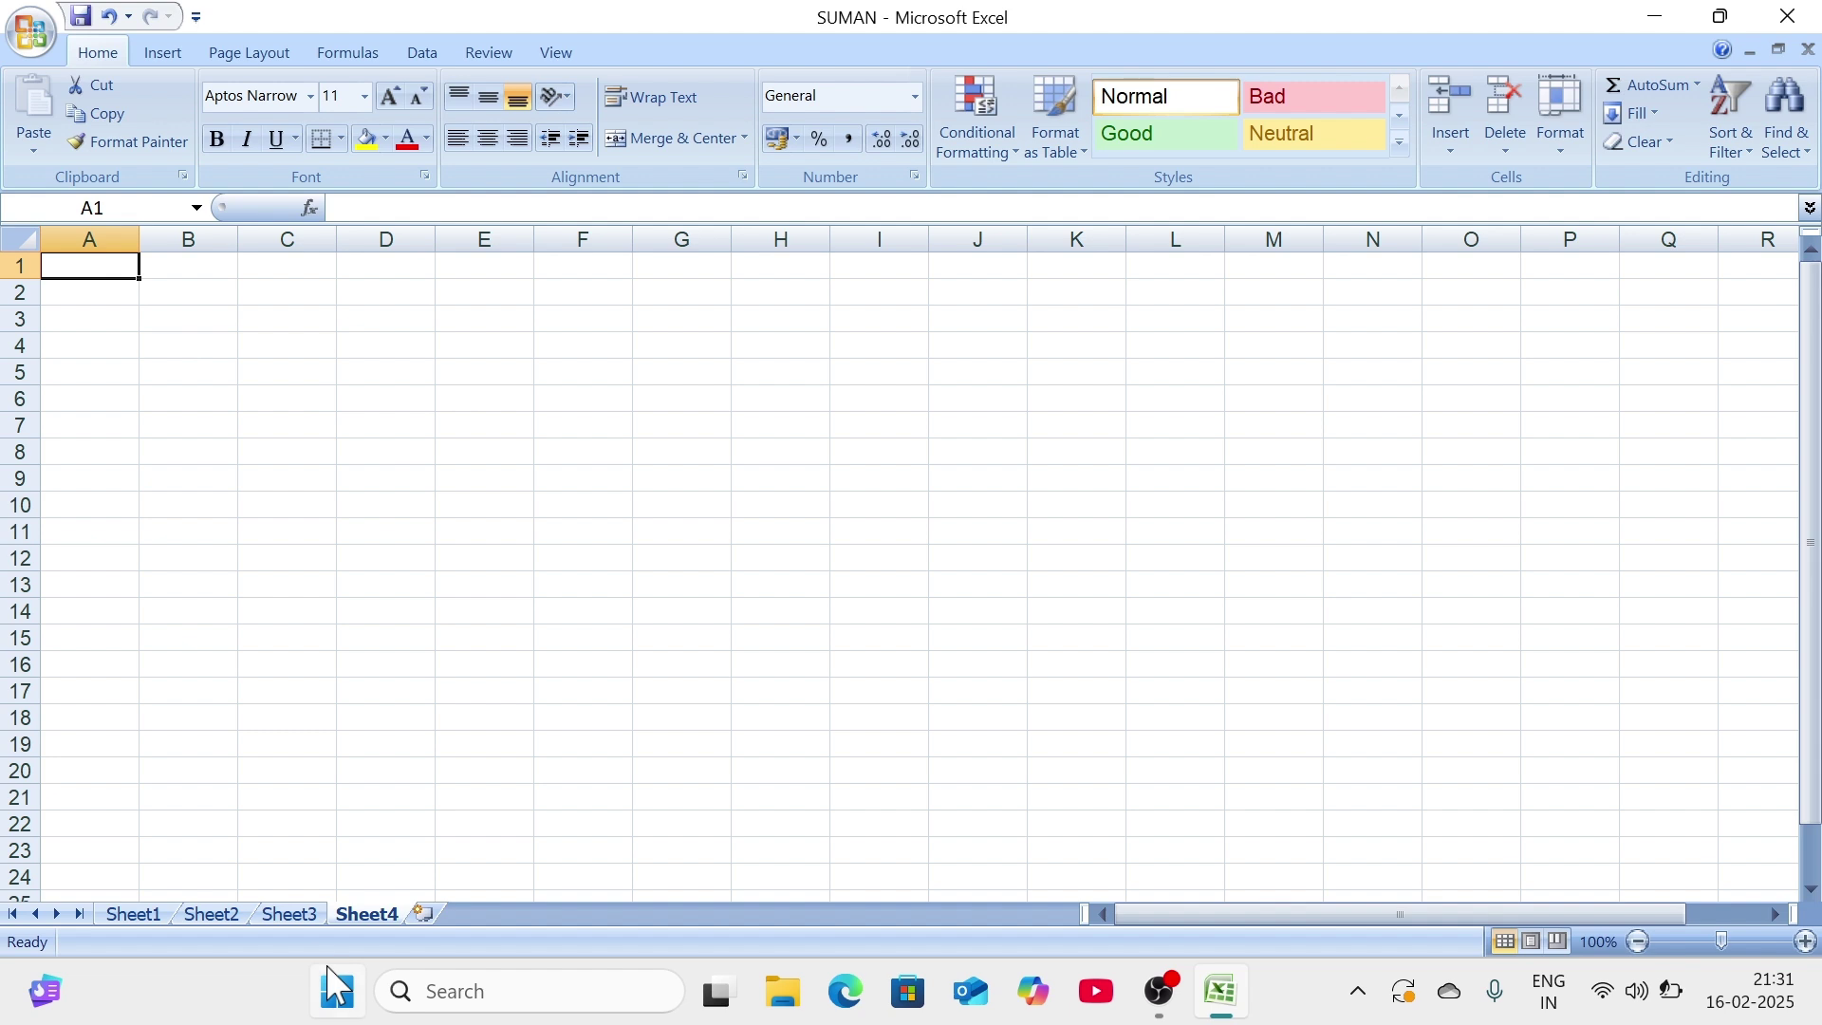
{"action": "left_click", "coordinate": [297, 914]}
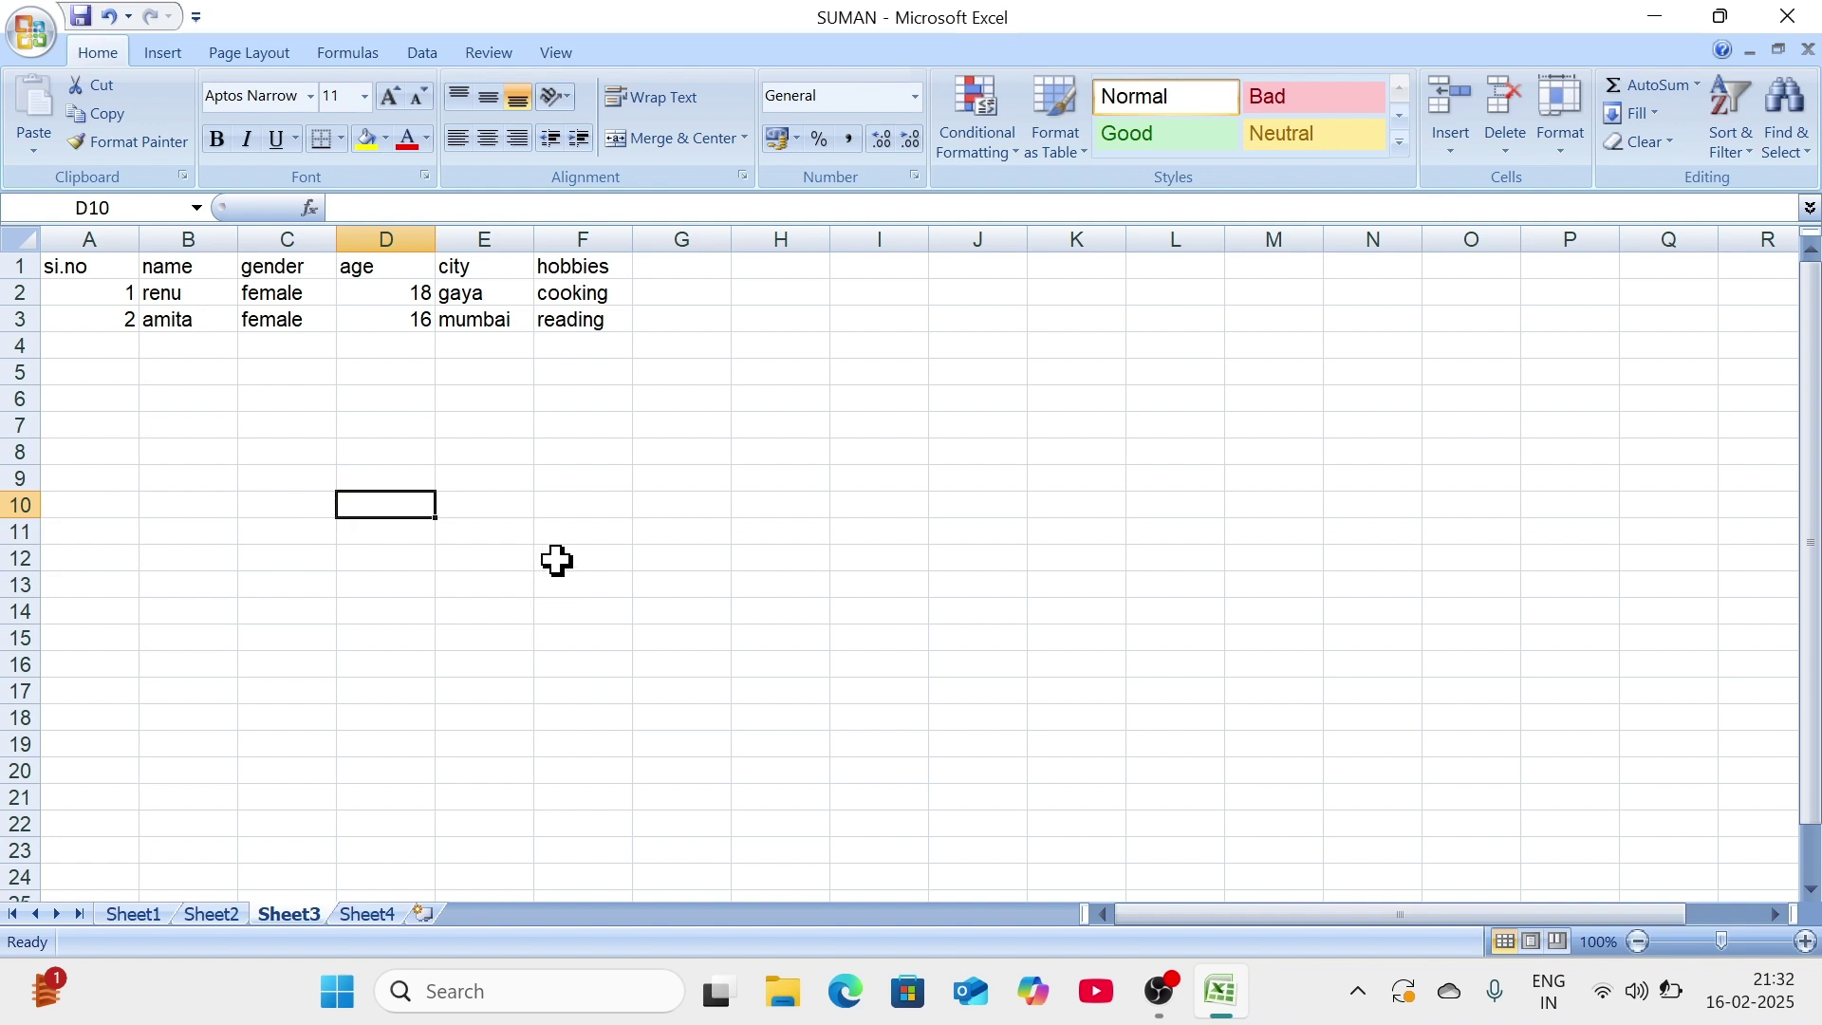
{"action": "left_click", "coordinate": [570, 504]}
{"action": "left_click", "coordinate": [386, 345]}
{"action": "left_click", "coordinate": [314, 428]}
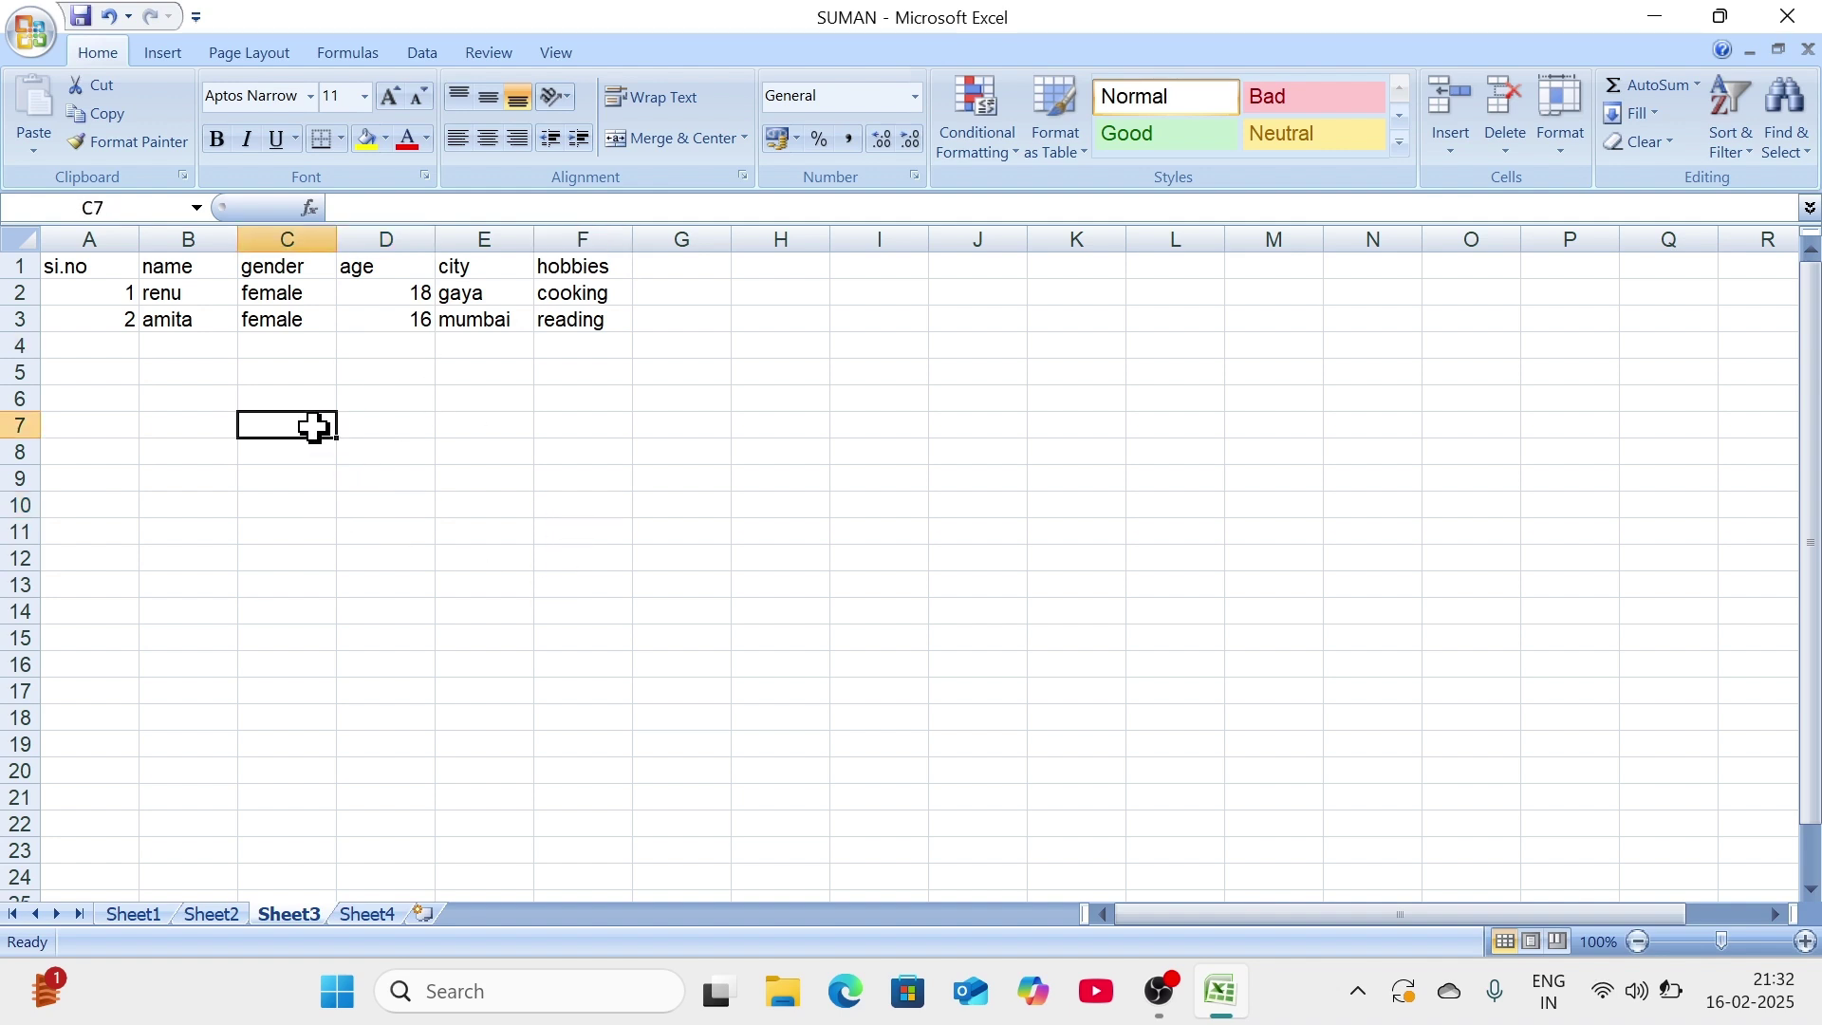